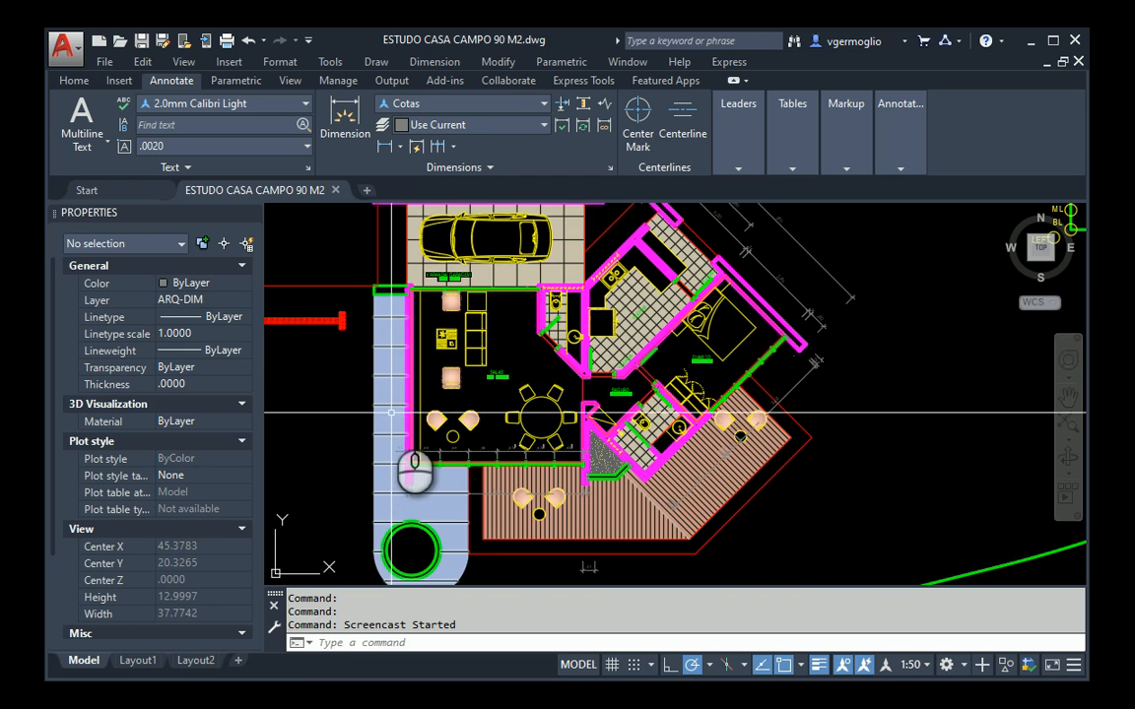
Step: Delete the labelled text-justification diagram, including its rectangle, circles and labels, located to the right of the floor plan
scroll(593, 398, down, 2)
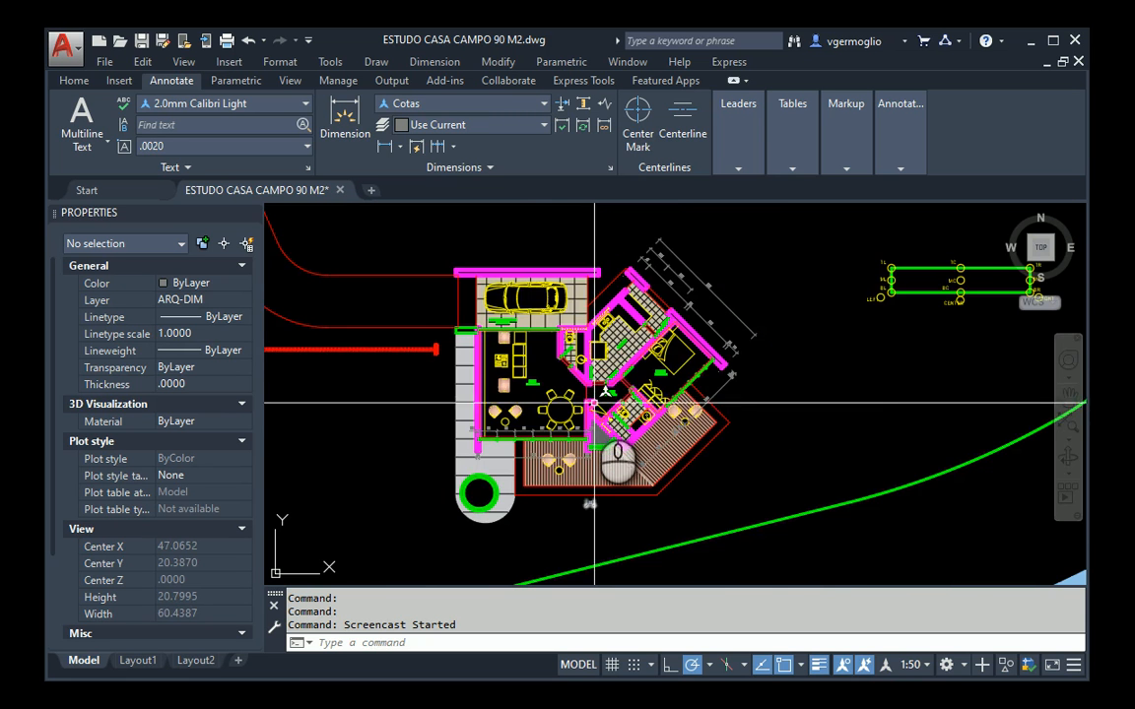
scroll(601, 389, down, 2)
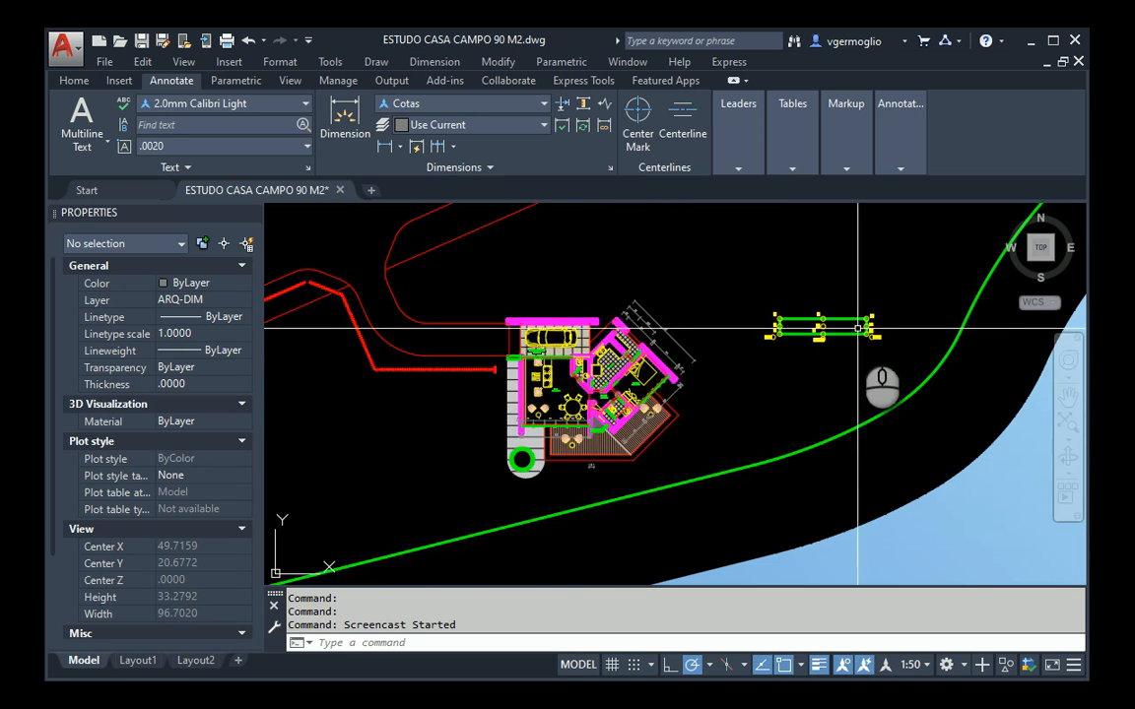
scroll(936, 325, up, 3)
scroll(938, 381, up, 3)
click(938, 381)
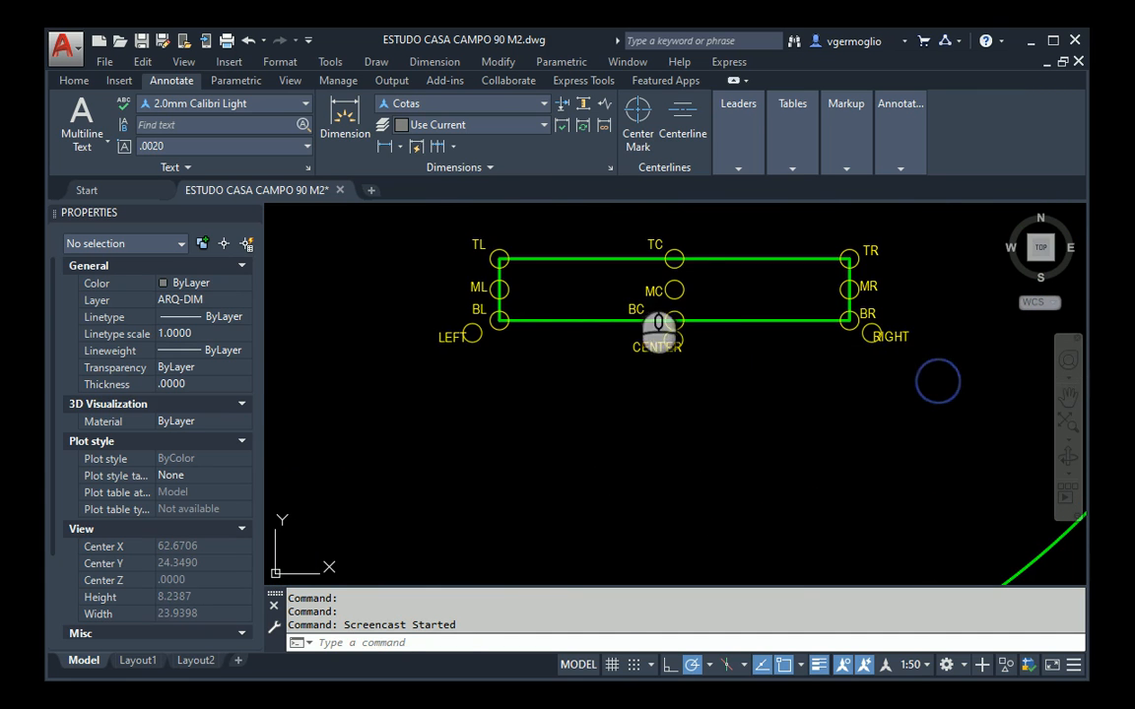
click(412, 216)
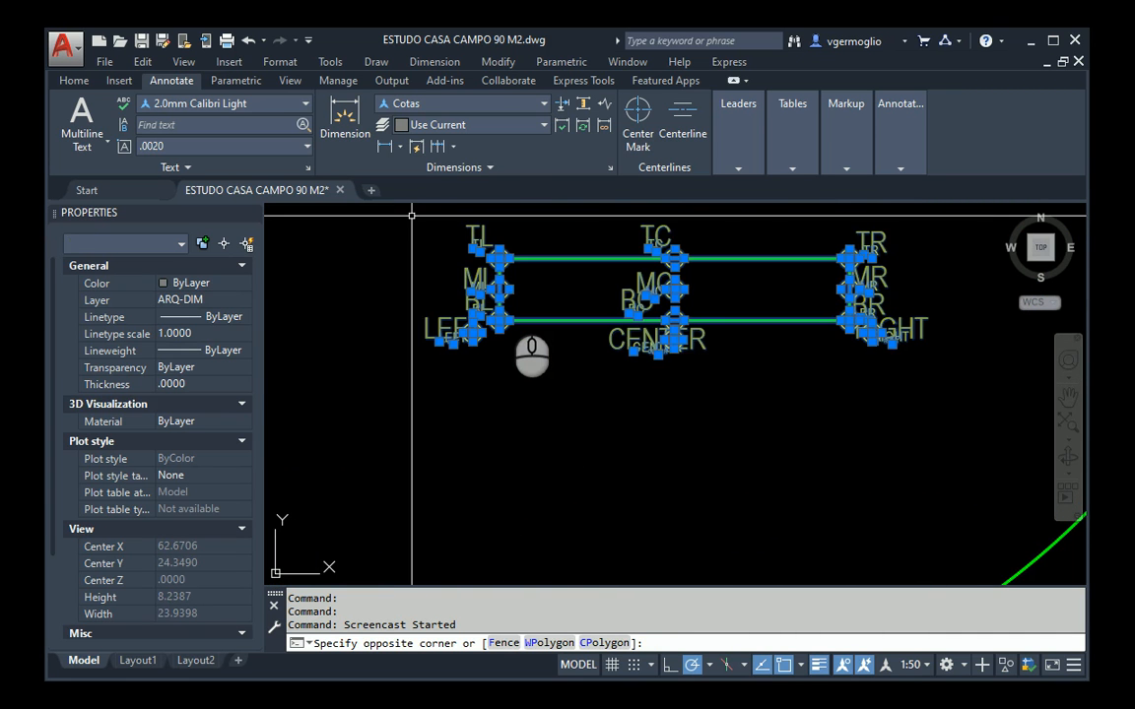
key(Delete)
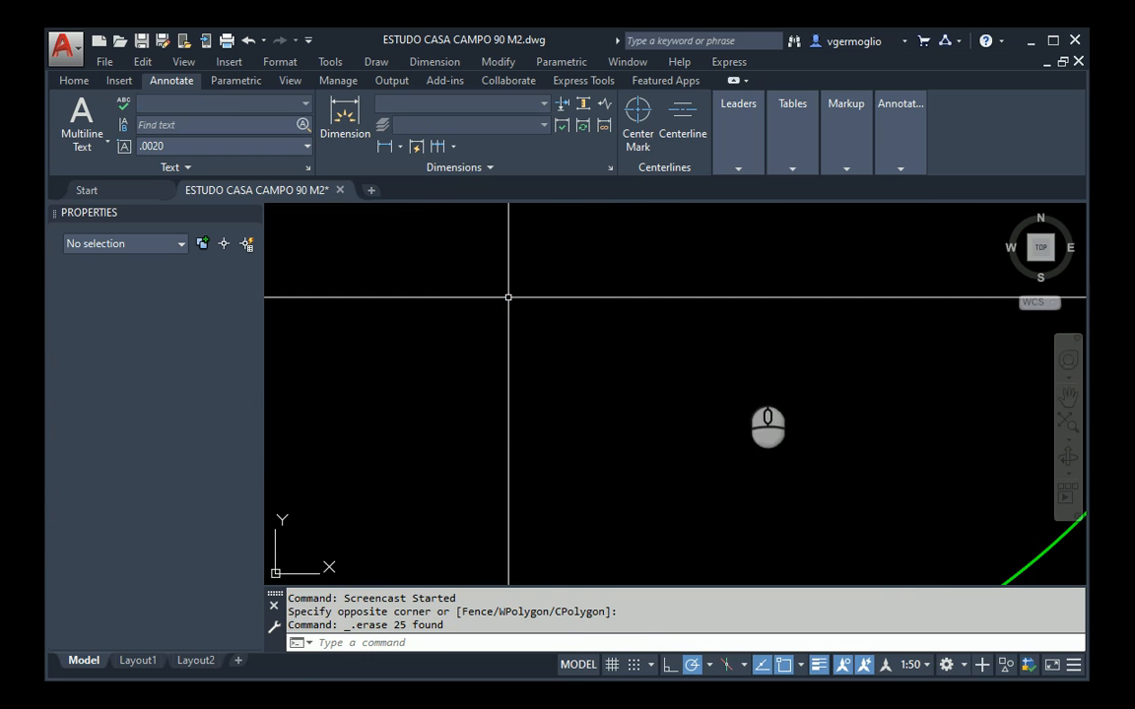
Step: Examine the Layout1 sheet, activating model space inside its viewport and returning to paper space
scroll(690, 394, down, 4)
scroll(514, 445, up, 4)
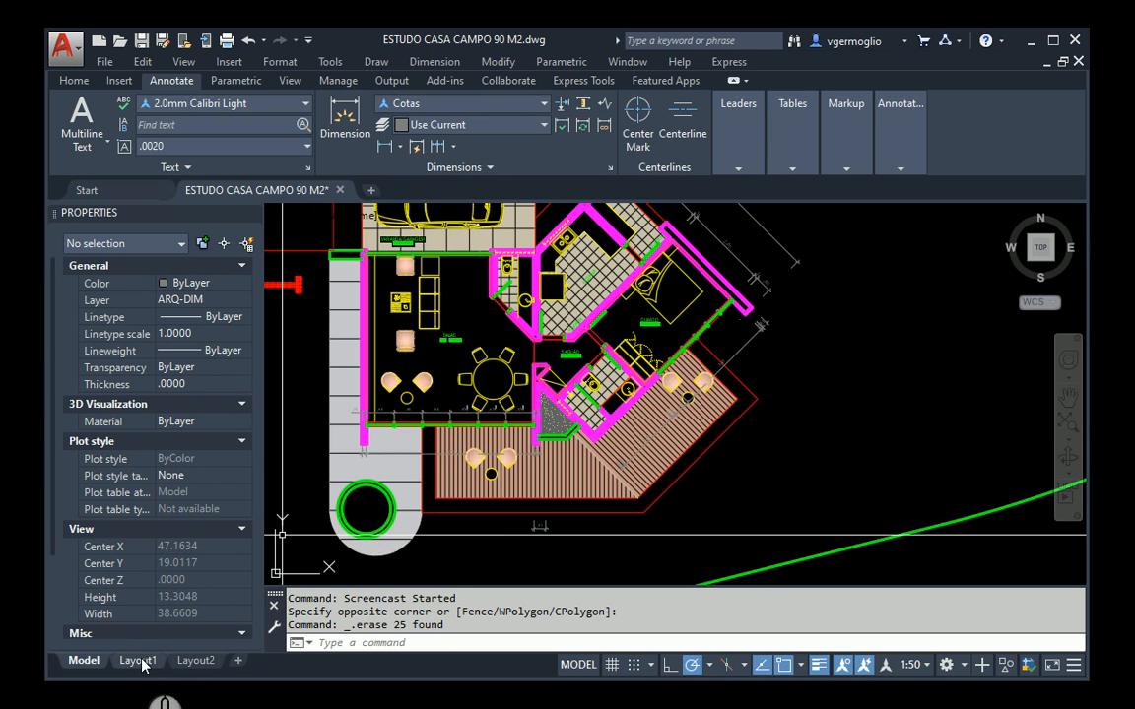
mouse_move(138, 664)
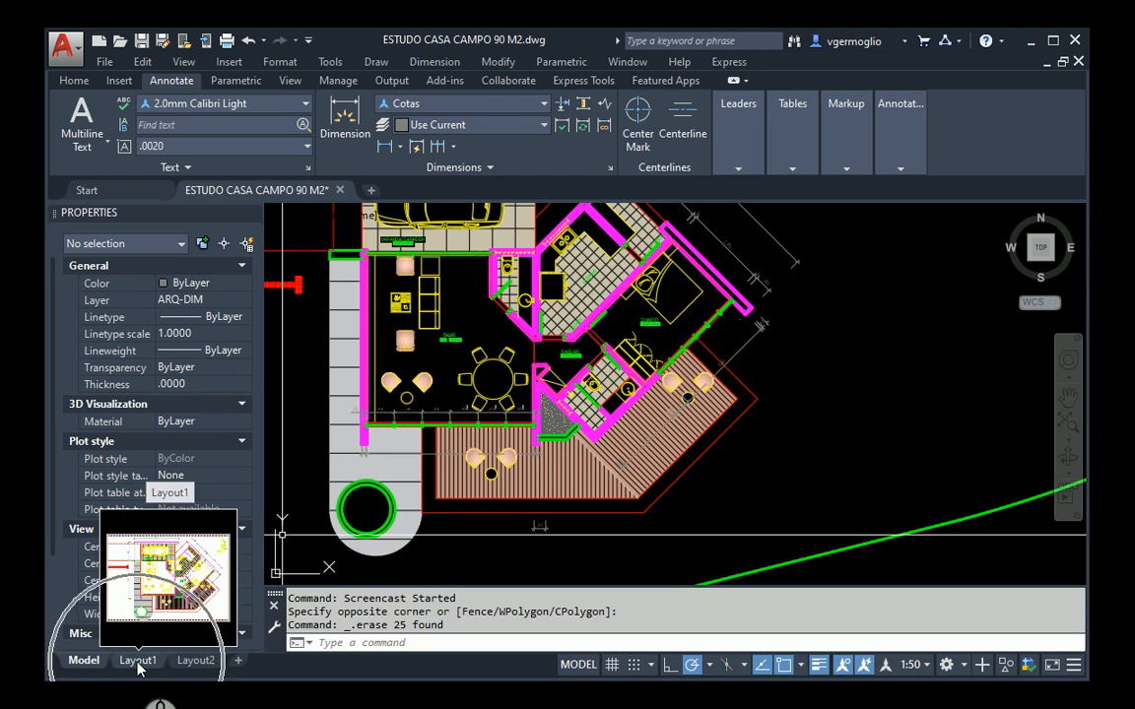
click(139, 664)
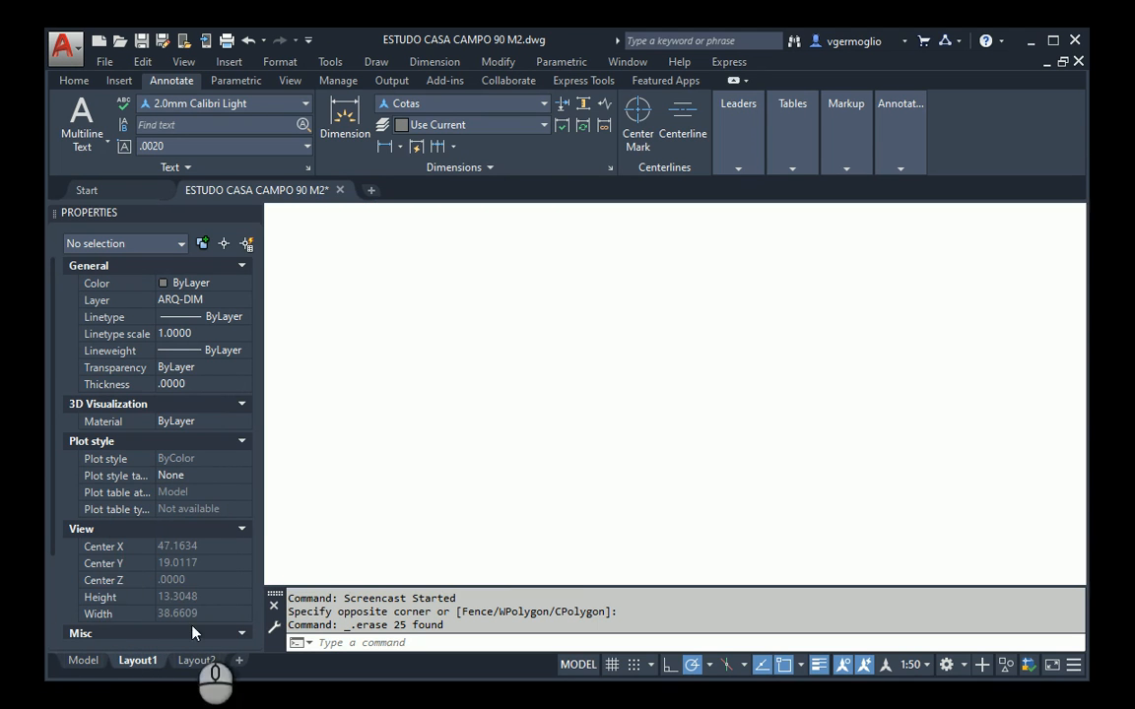
scroll(615, 429, down, 5)
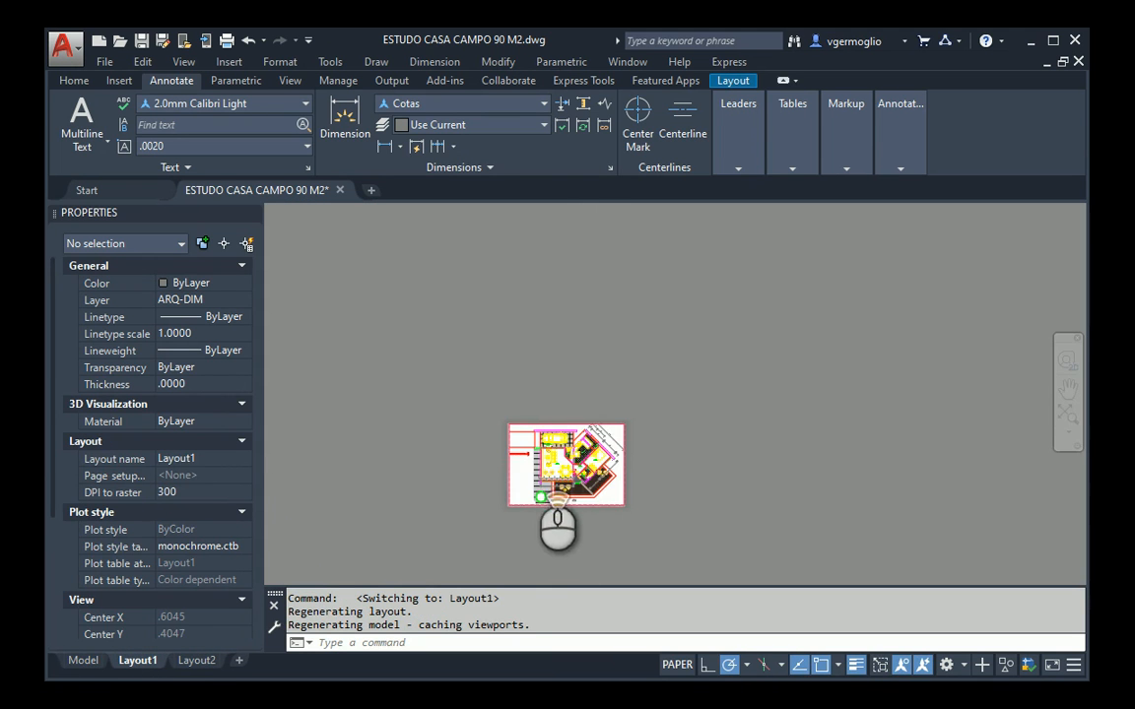
scroll(535, 473, up, 4)
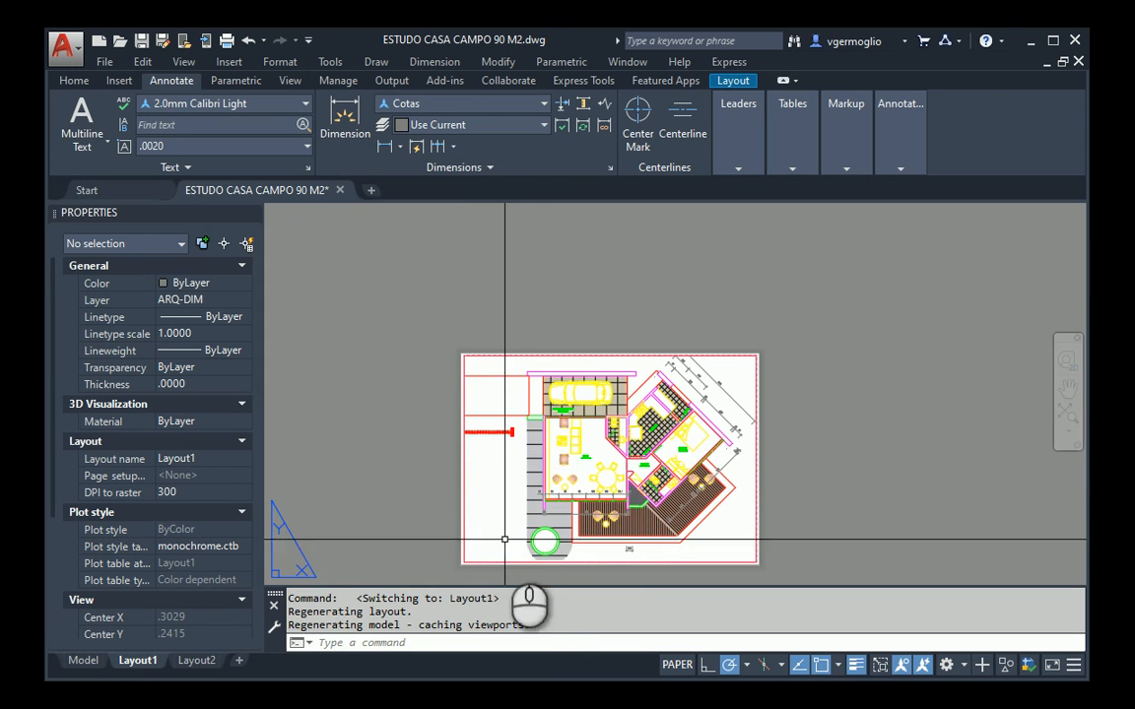
scroll(533, 581, up, 2)
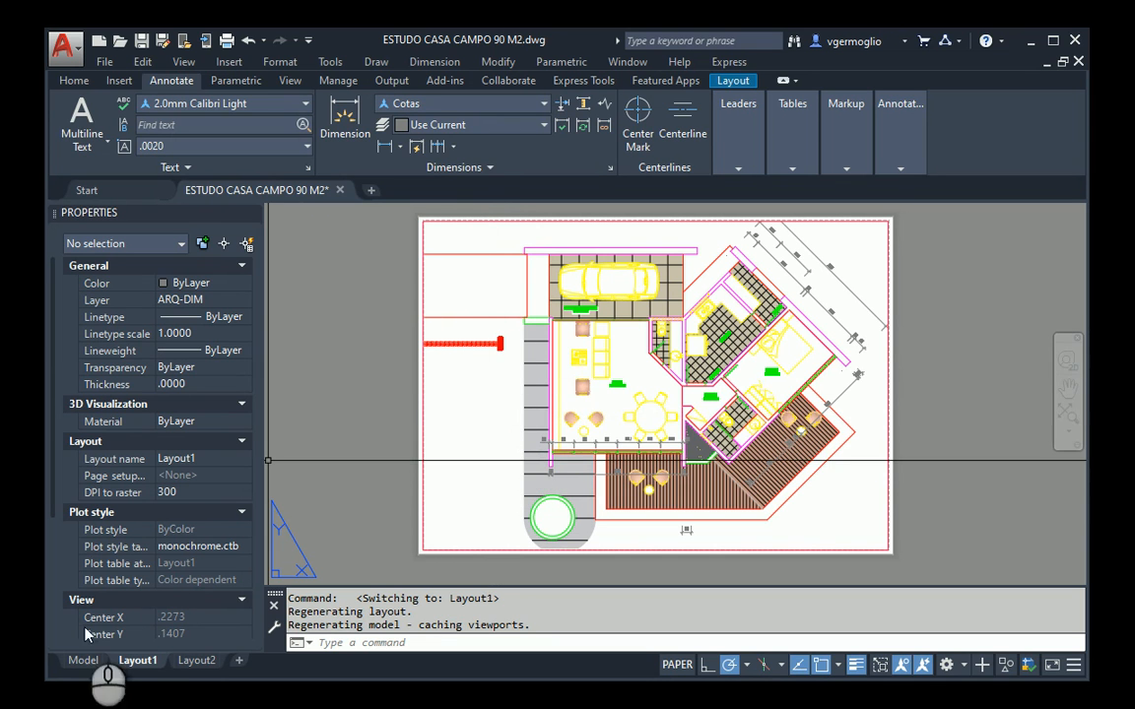
click(482, 393)
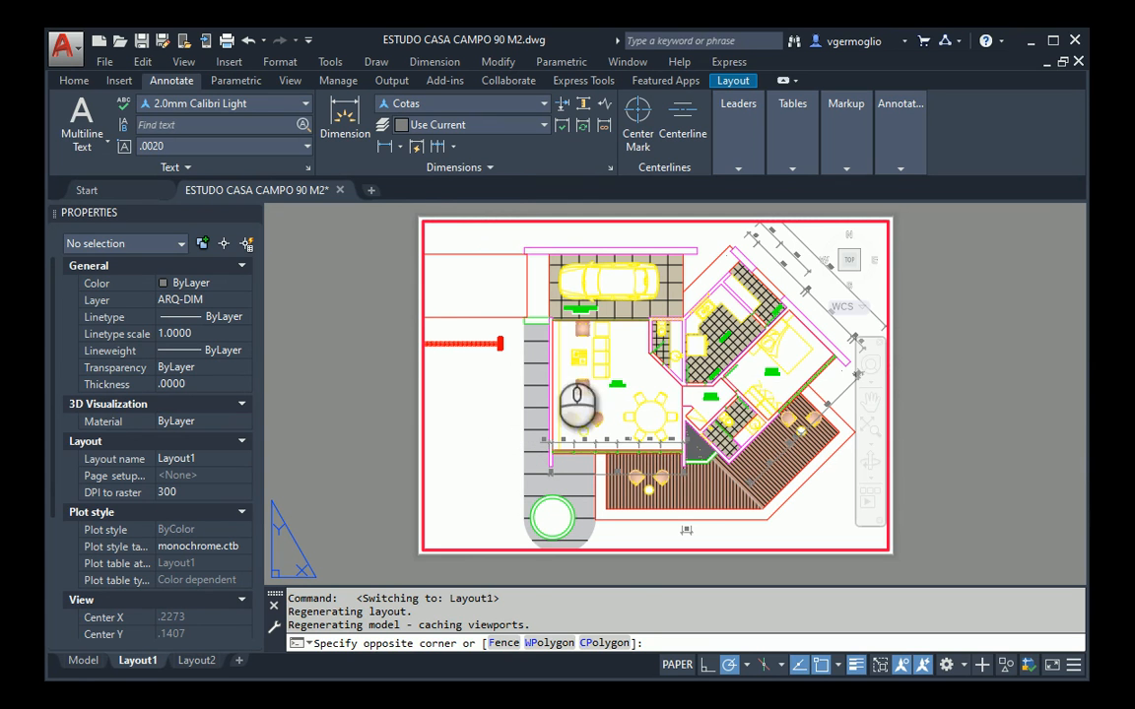
double_click(690, 362)
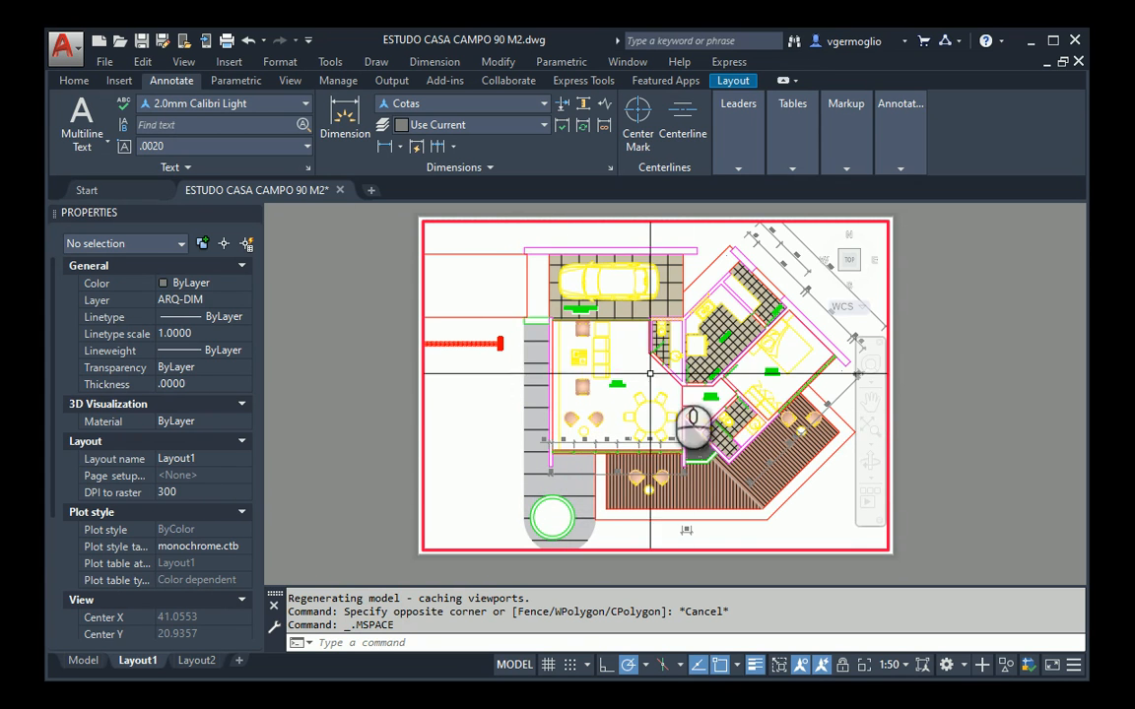
double_click(944, 342)
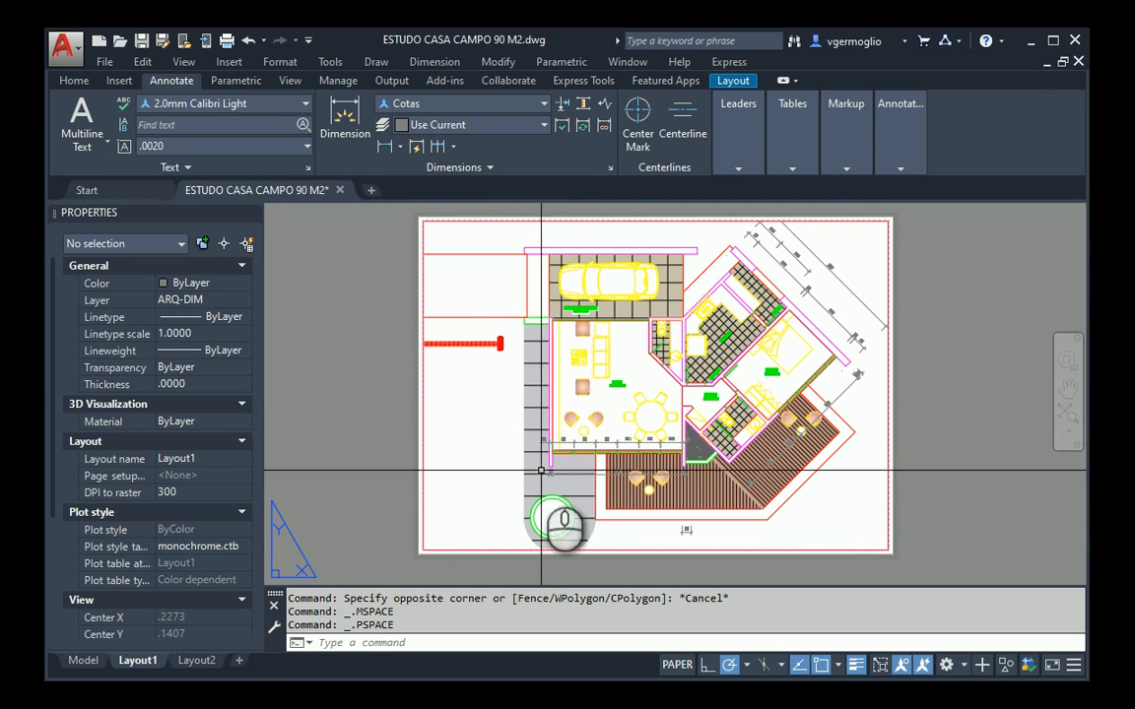
Step: Delete the Layout1 layout from the drawing and confirm its removal
right_click(152, 666)
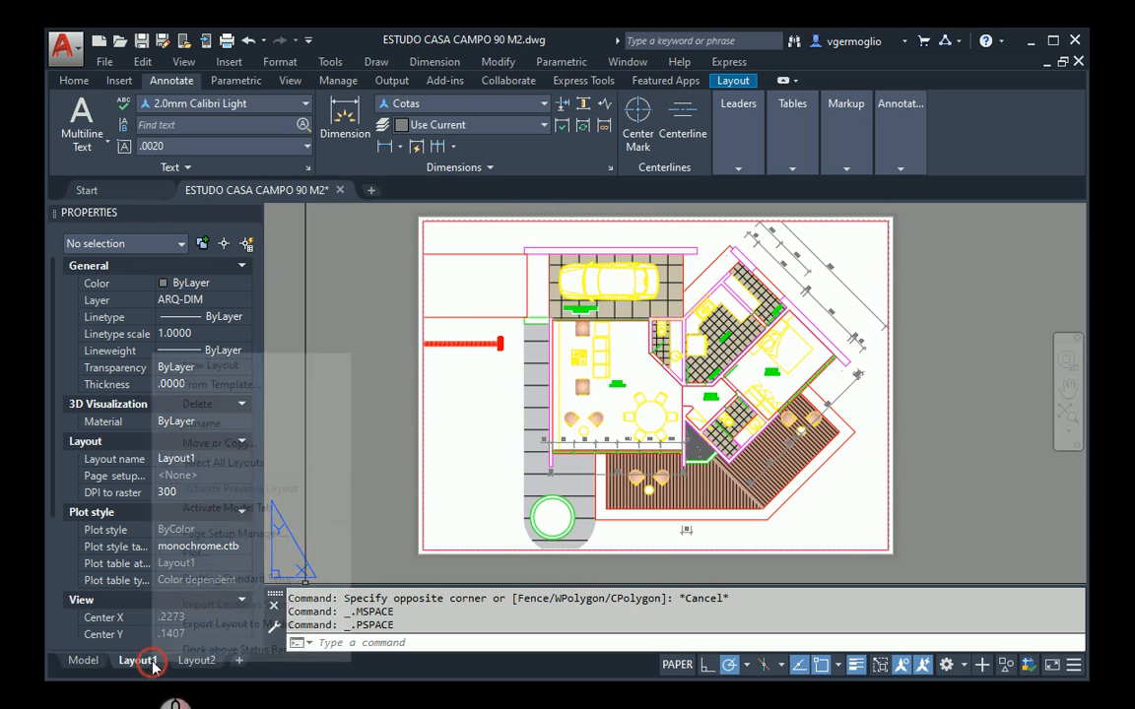
click(226, 405)
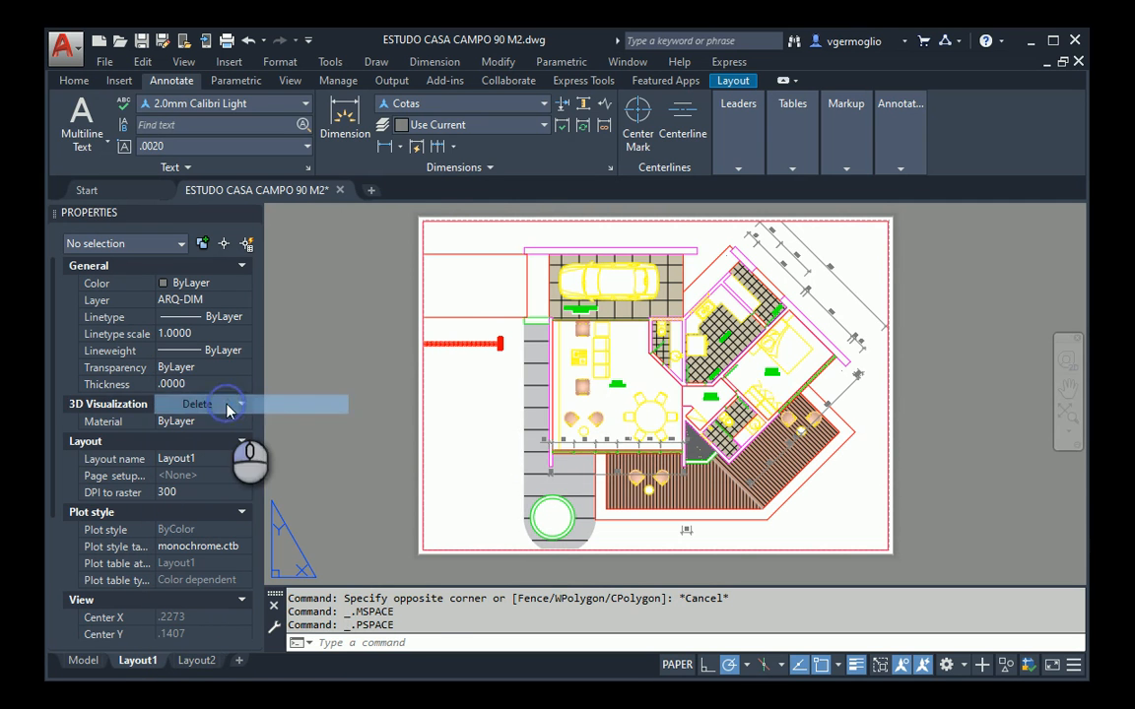
click(604, 420)
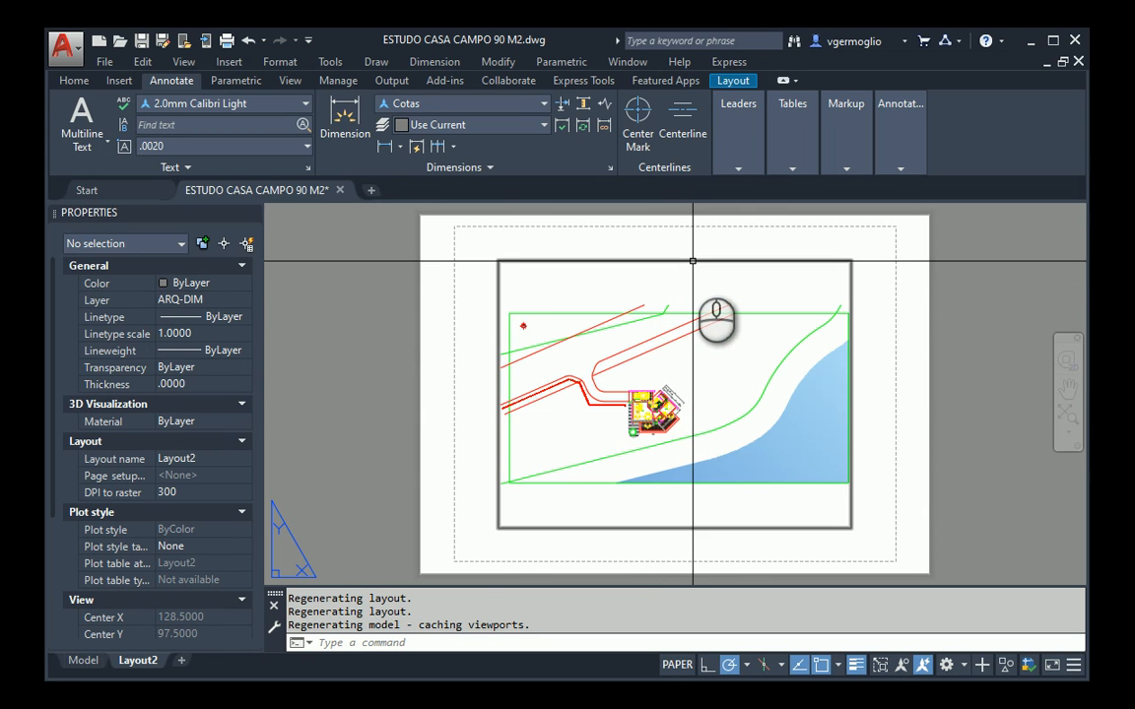
Step: Erase the existing viewport from the Layout2 sheet
mouse_move(693, 262)
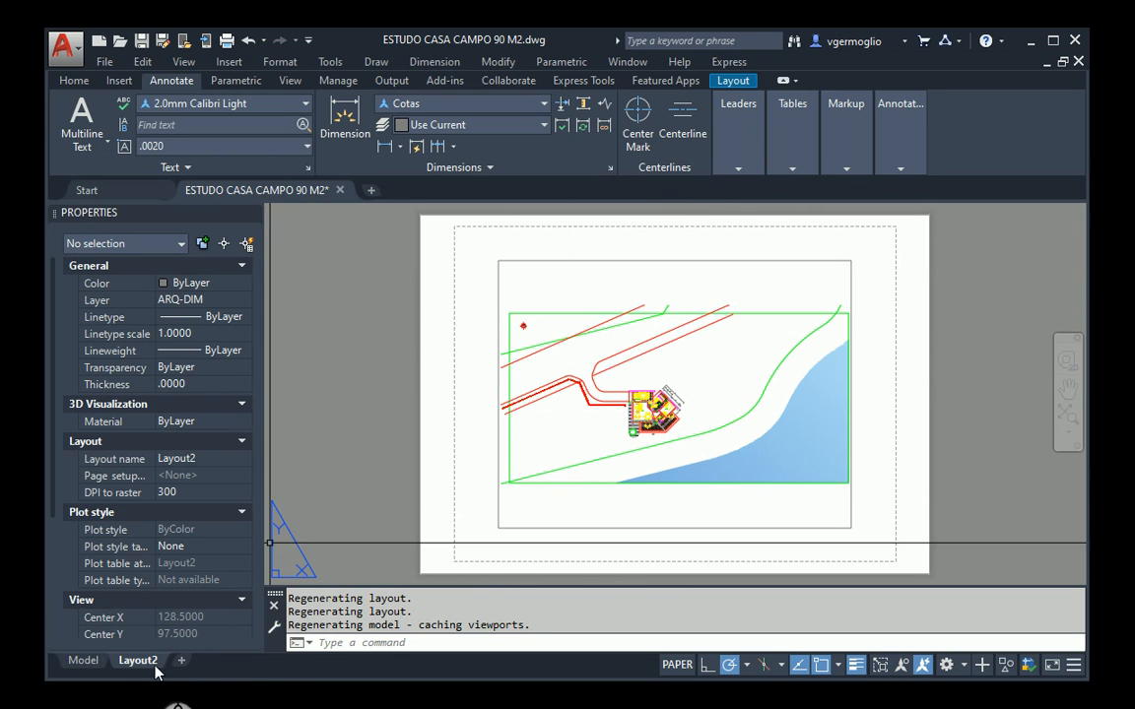
click(623, 260)
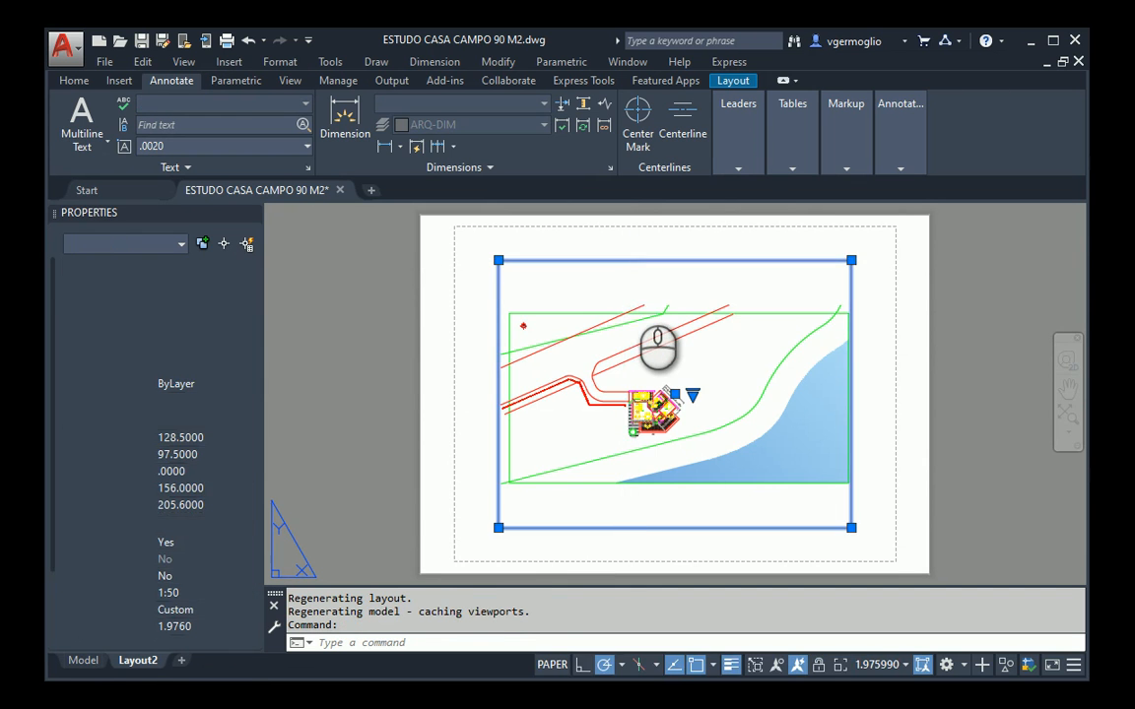
key(Delete)
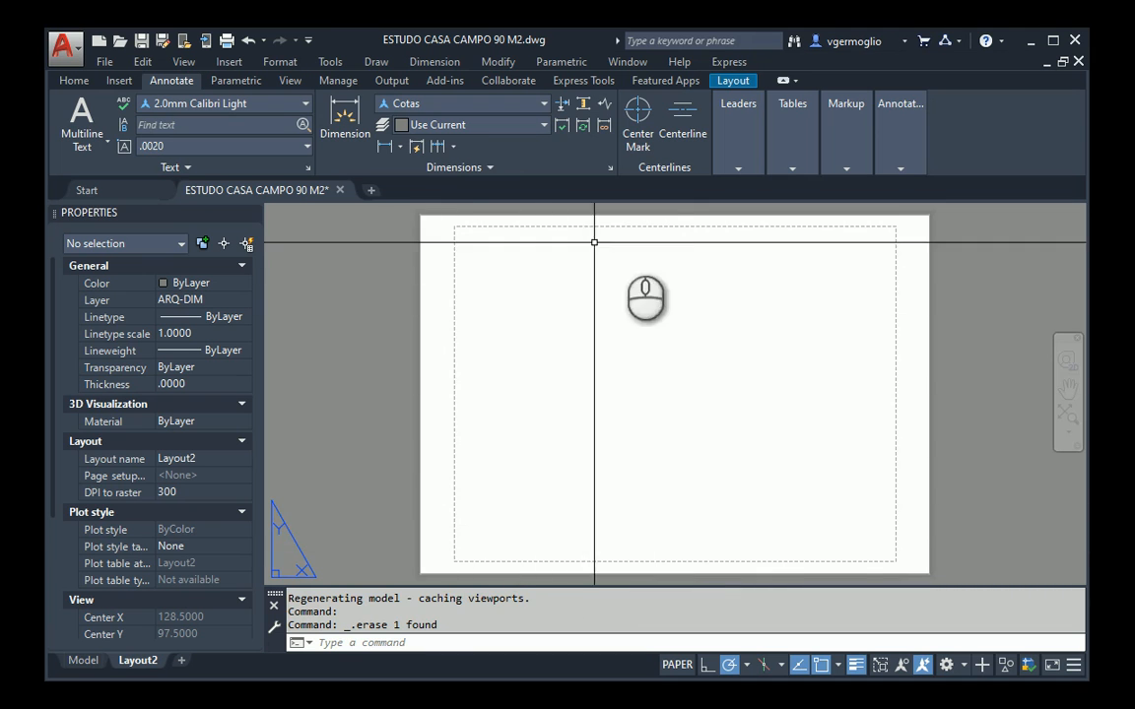
Step: Create a new page setup named .A3 for Layout2, starting from the *Layout2* settings
right_click(146, 664)
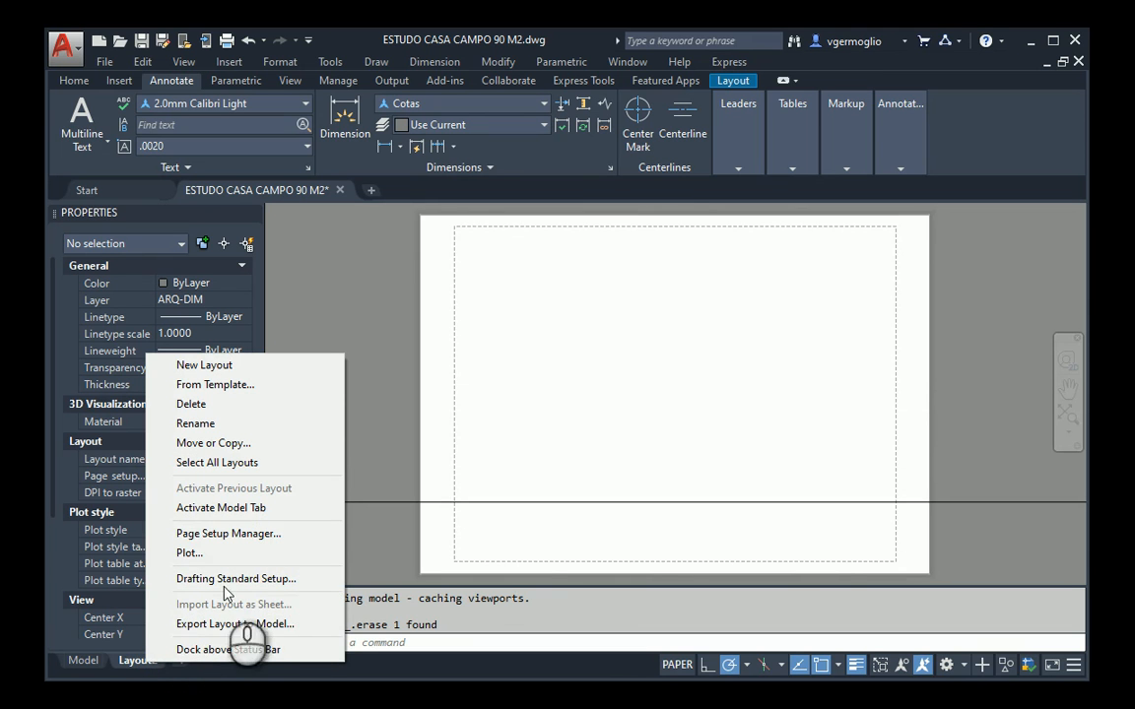
click(251, 535)
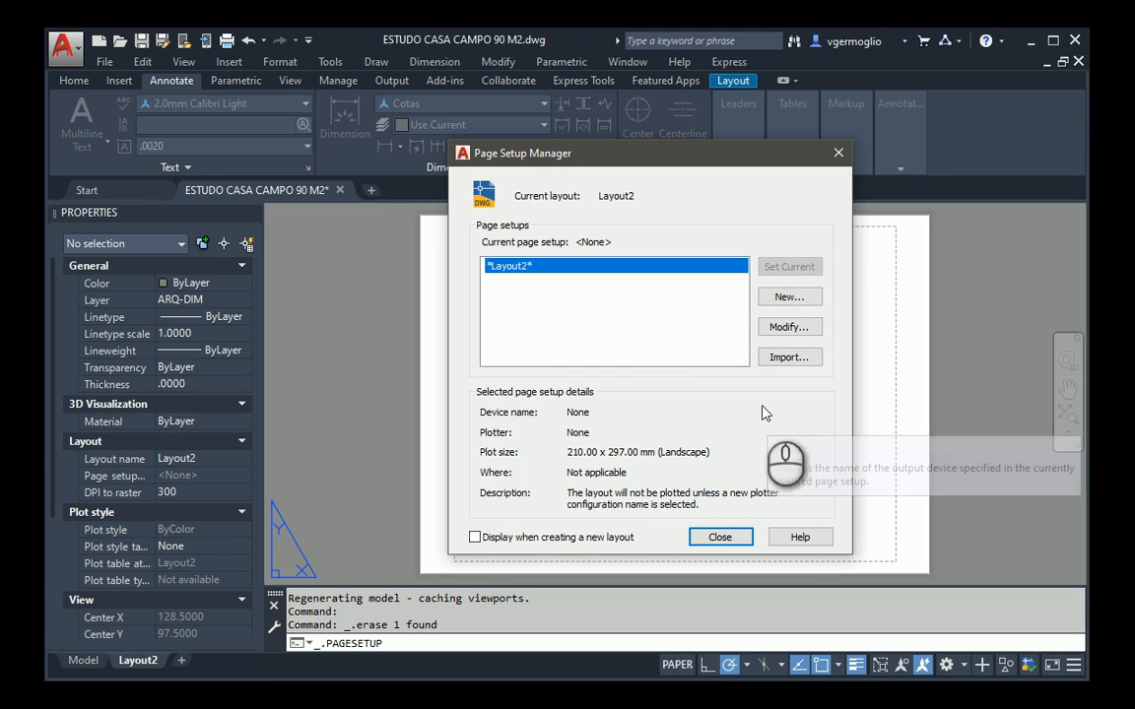
click(780, 301)
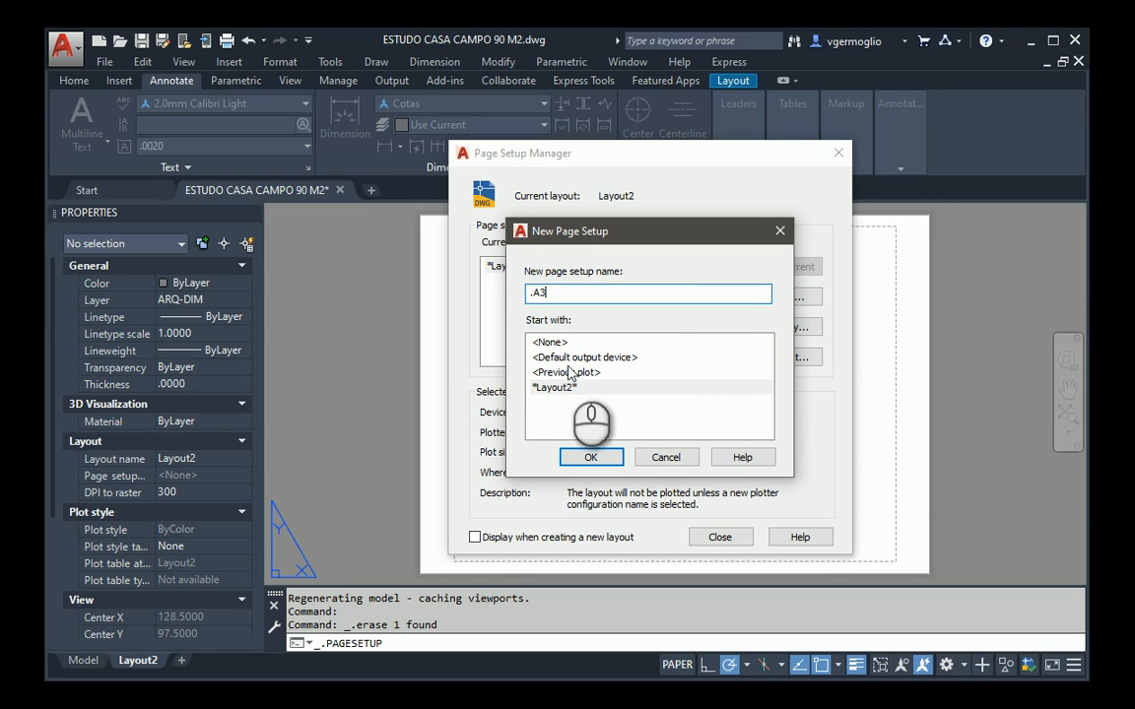
click(591, 458)
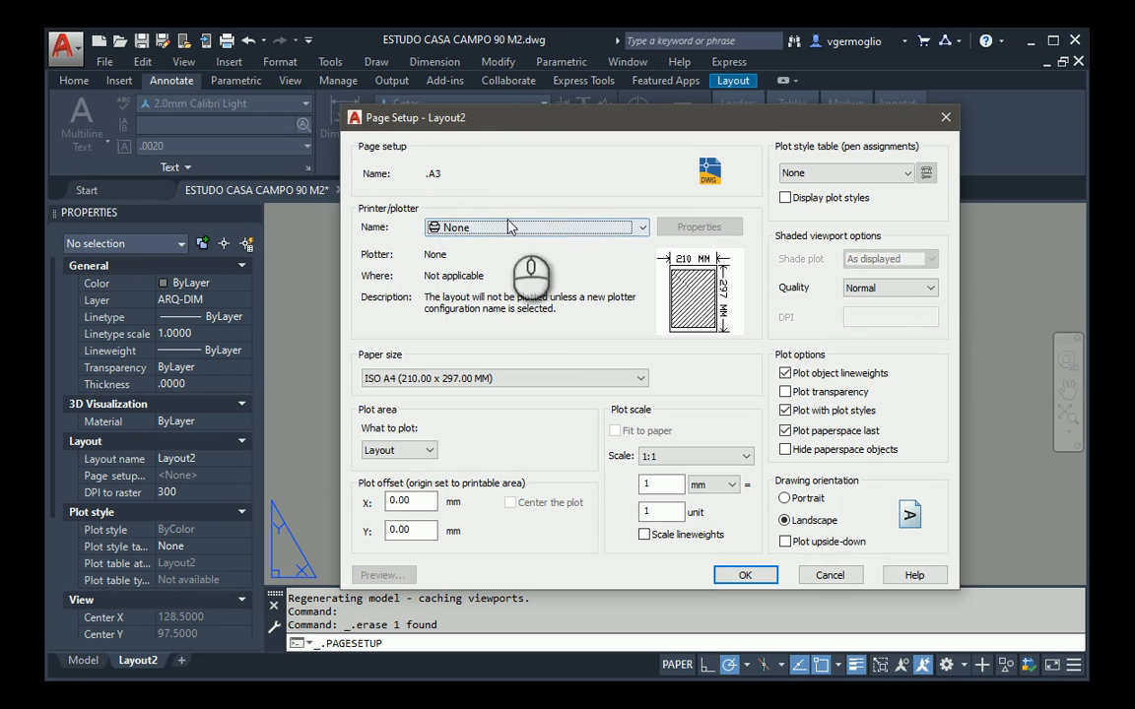
Step: Assign the DWG To PDF.pc3 plotter to the page setup and start a custom paper size from scratch in its configuration
click(636, 226)
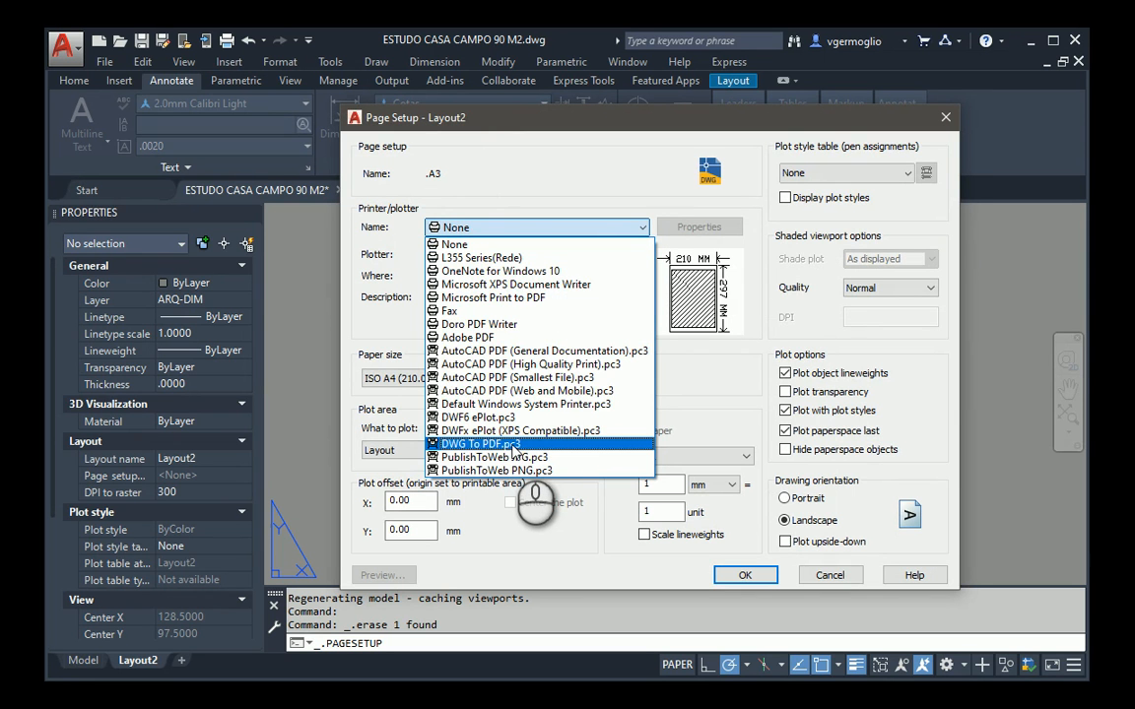
click(514, 444)
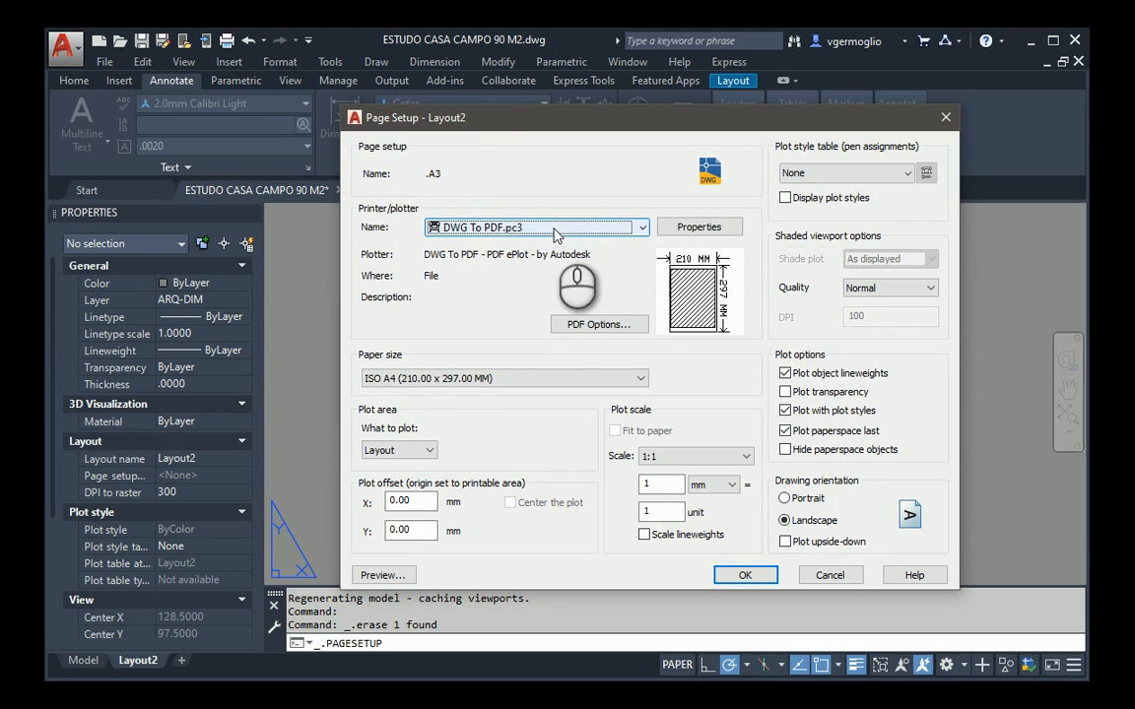
click(680, 227)
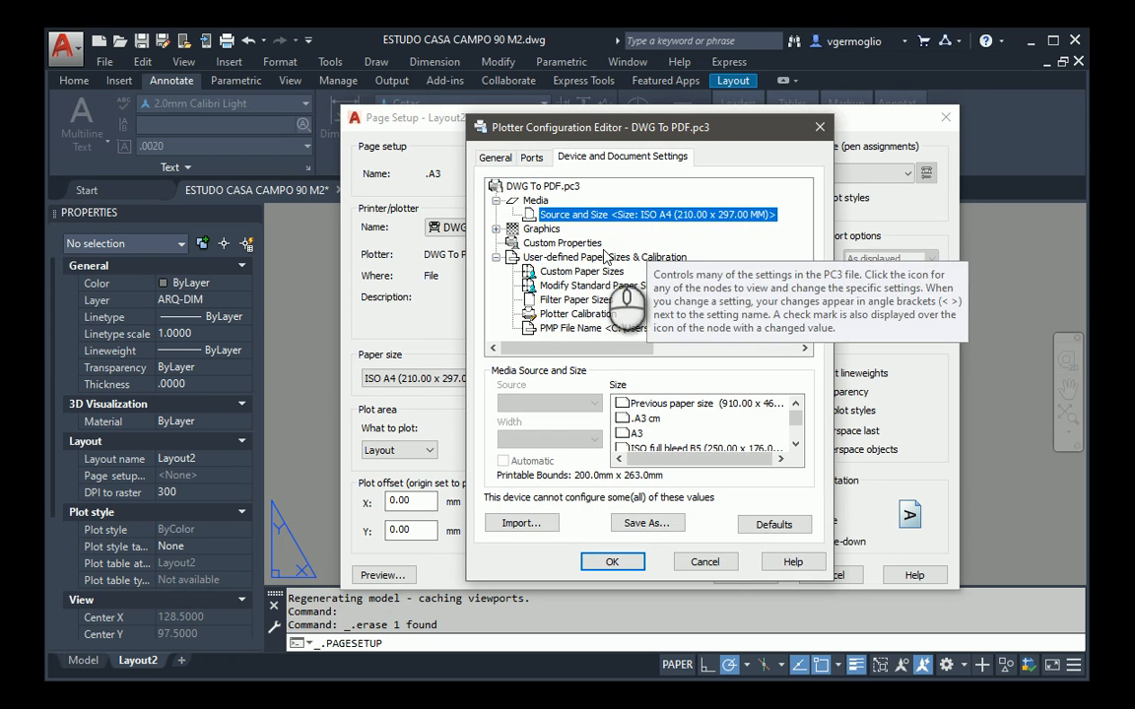
click(575, 281)
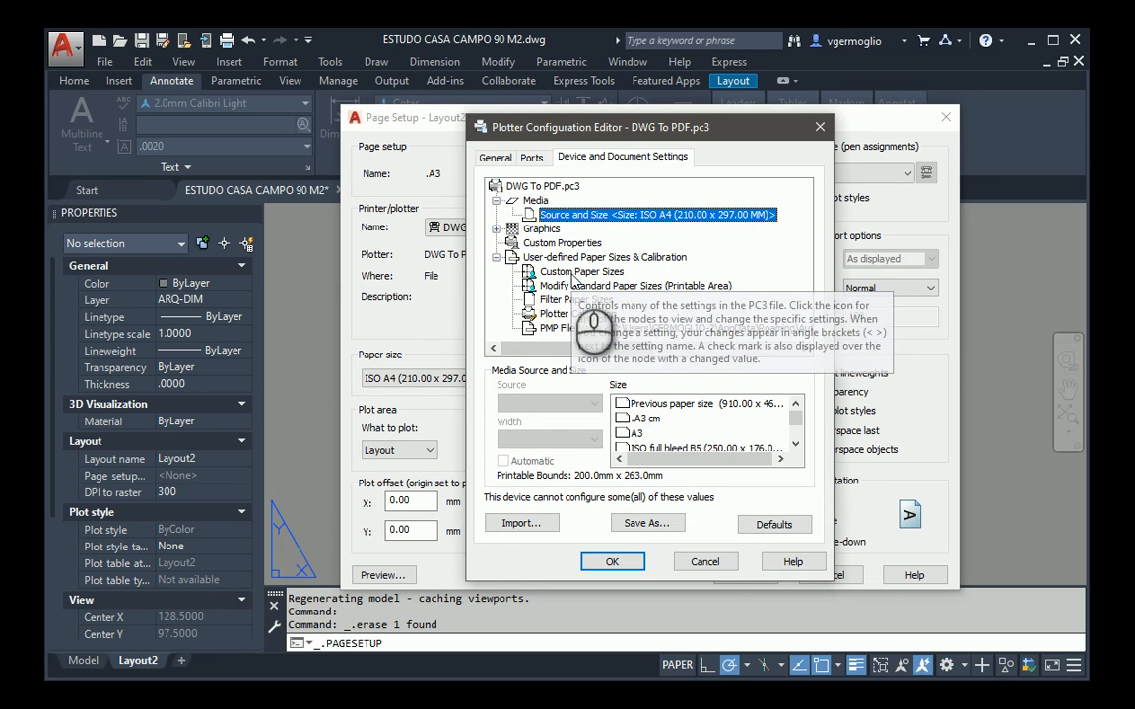
click(577, 272)
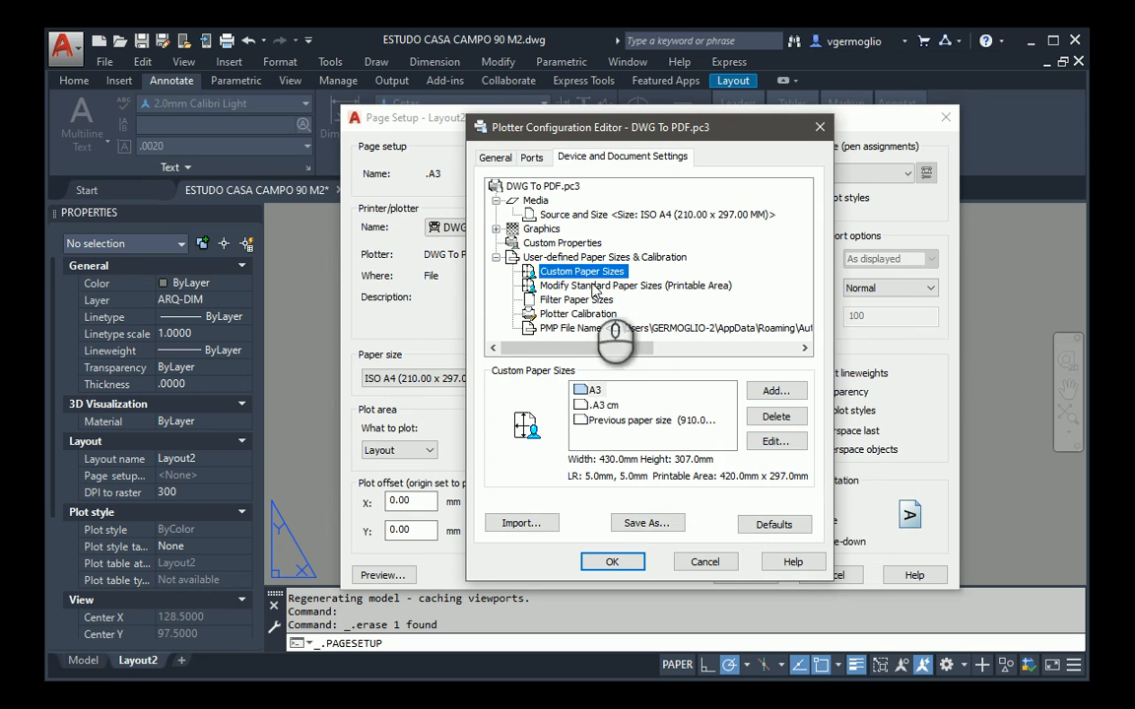
click(766, 391)
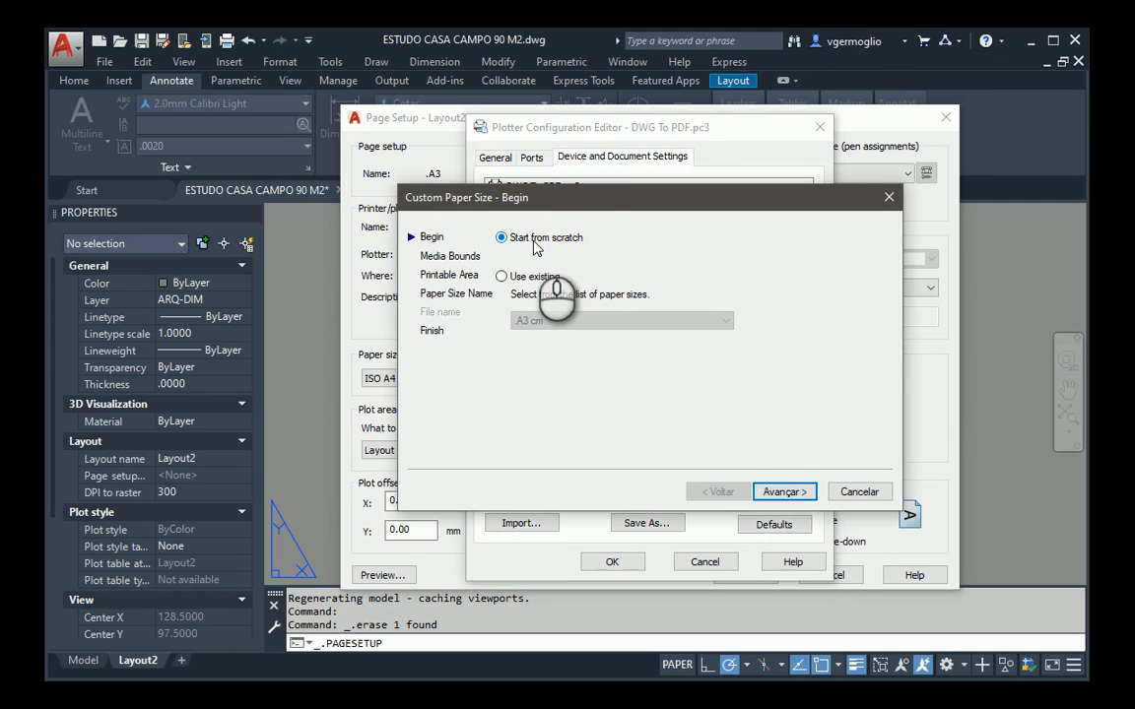
click(785, 493)
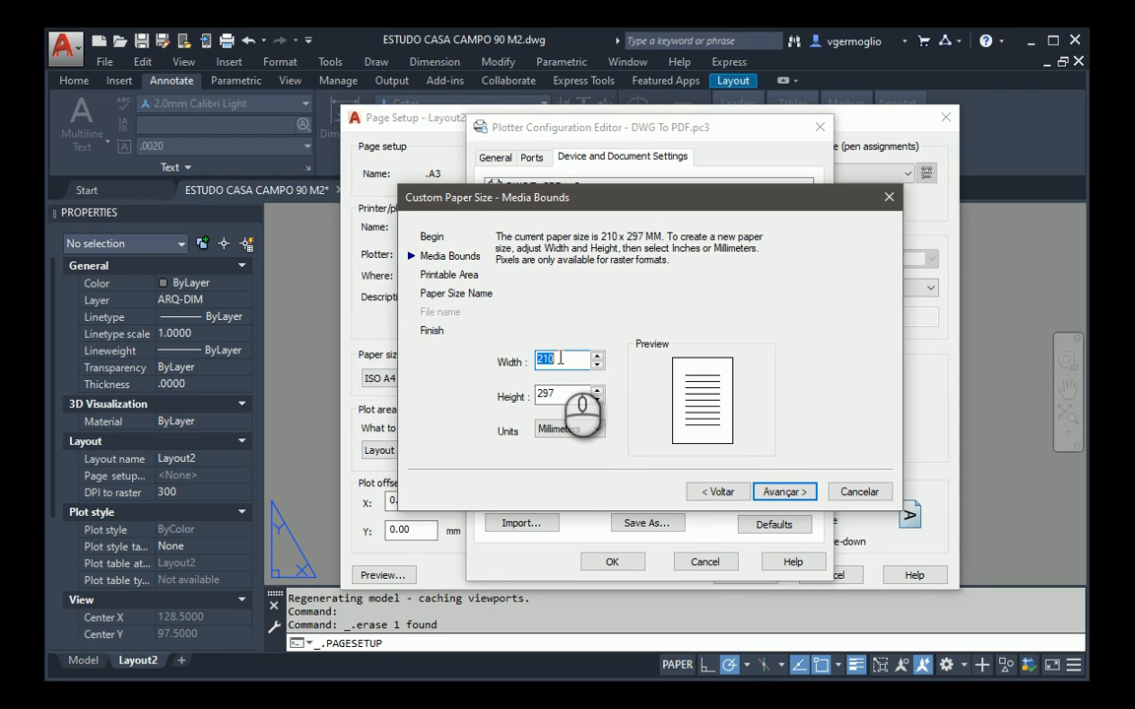
Step: Set the custom paper's media bounds to 430 mm width and 307 mm height, keeping millimeters as the units
click(591, 430)
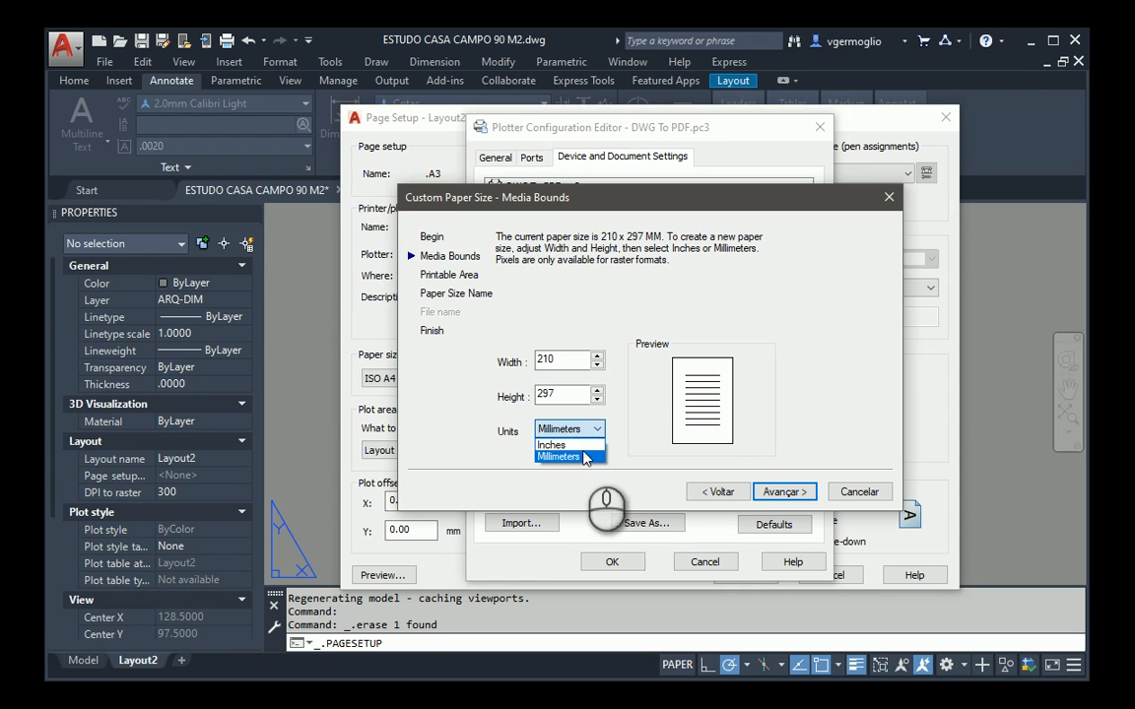
click(567, 361)
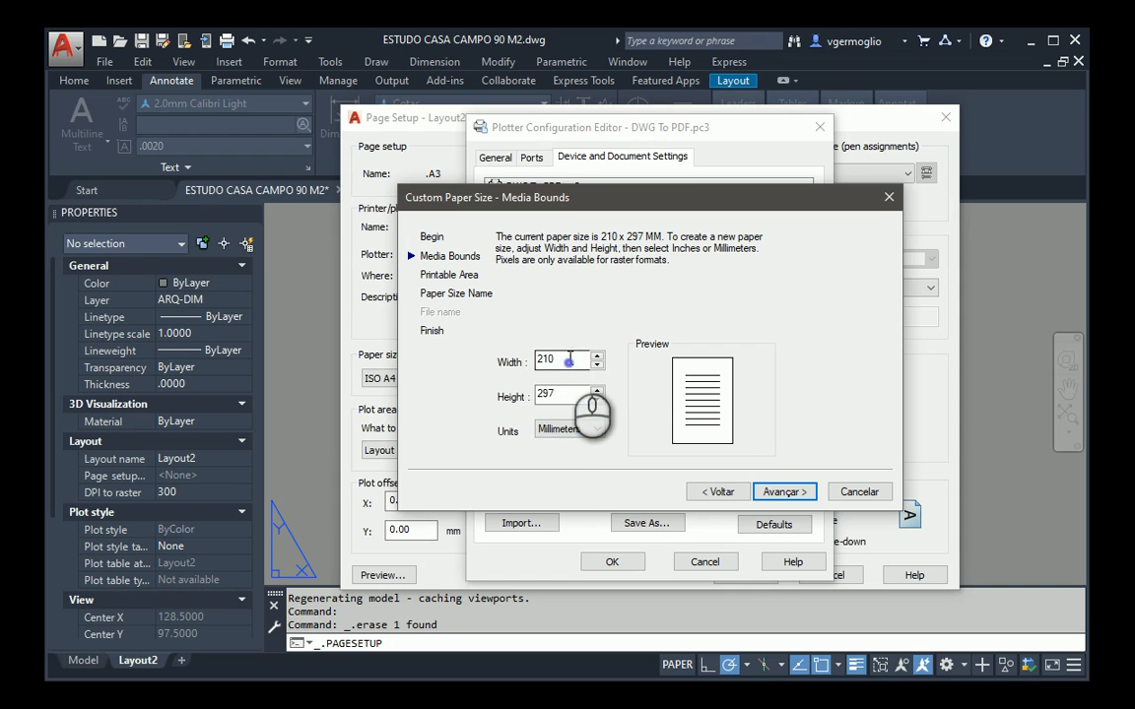
click(567, 359)
double_click(566, 359)
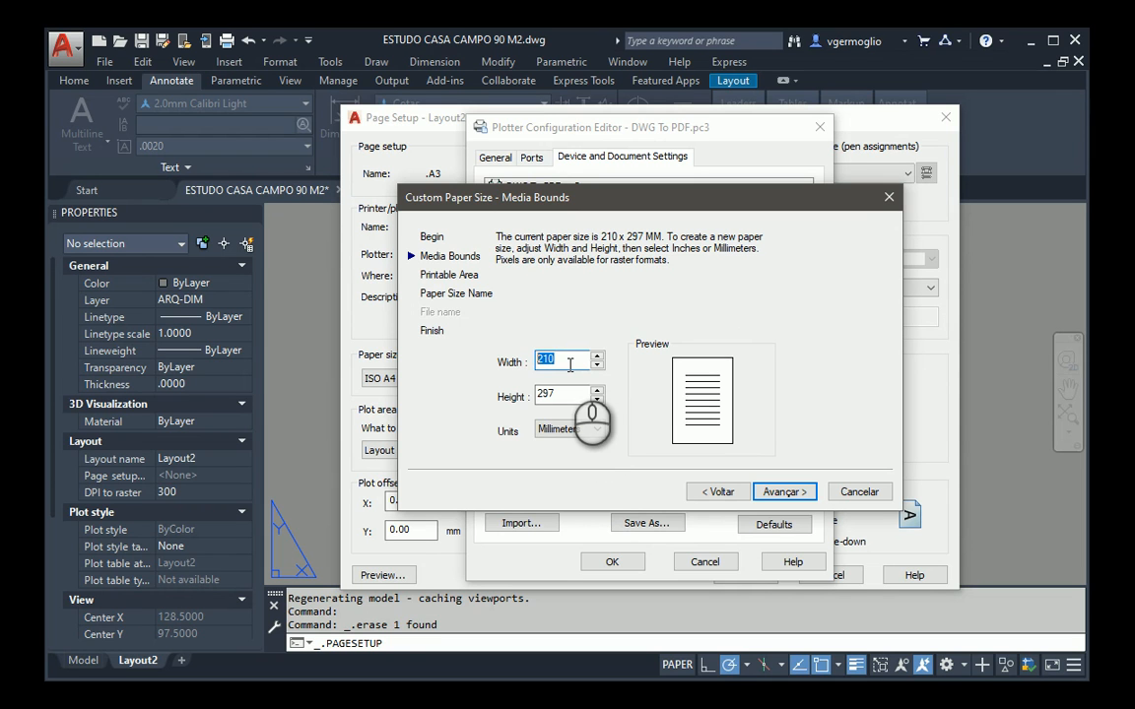
text(430)
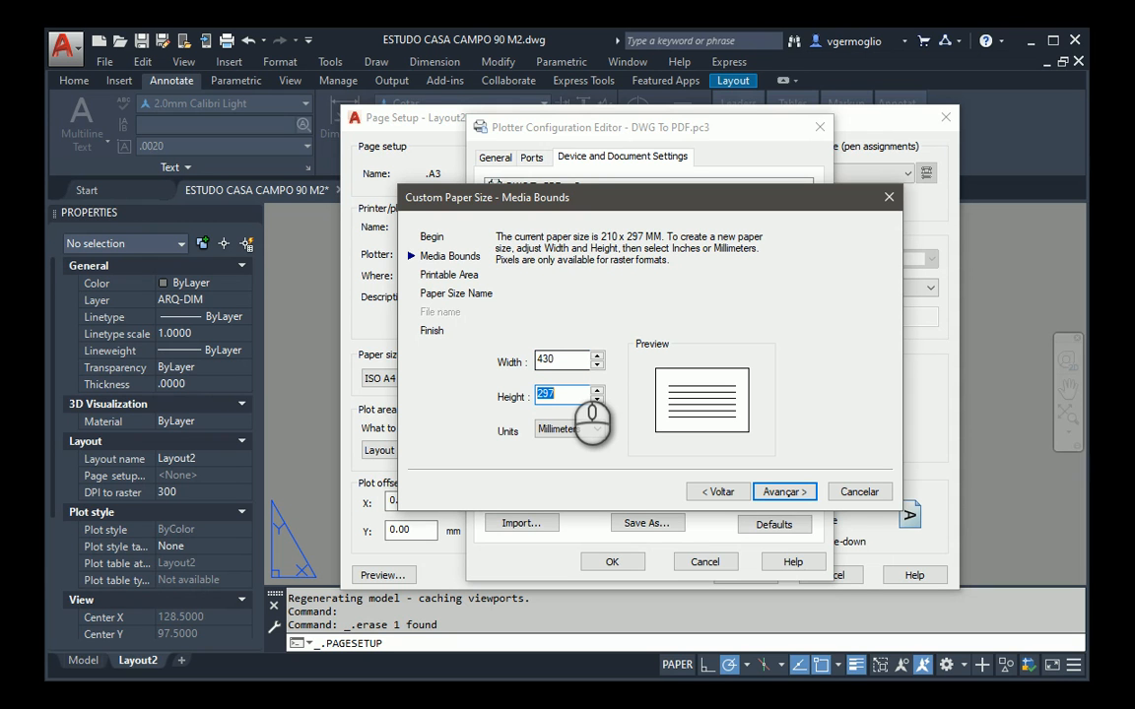
text(307)
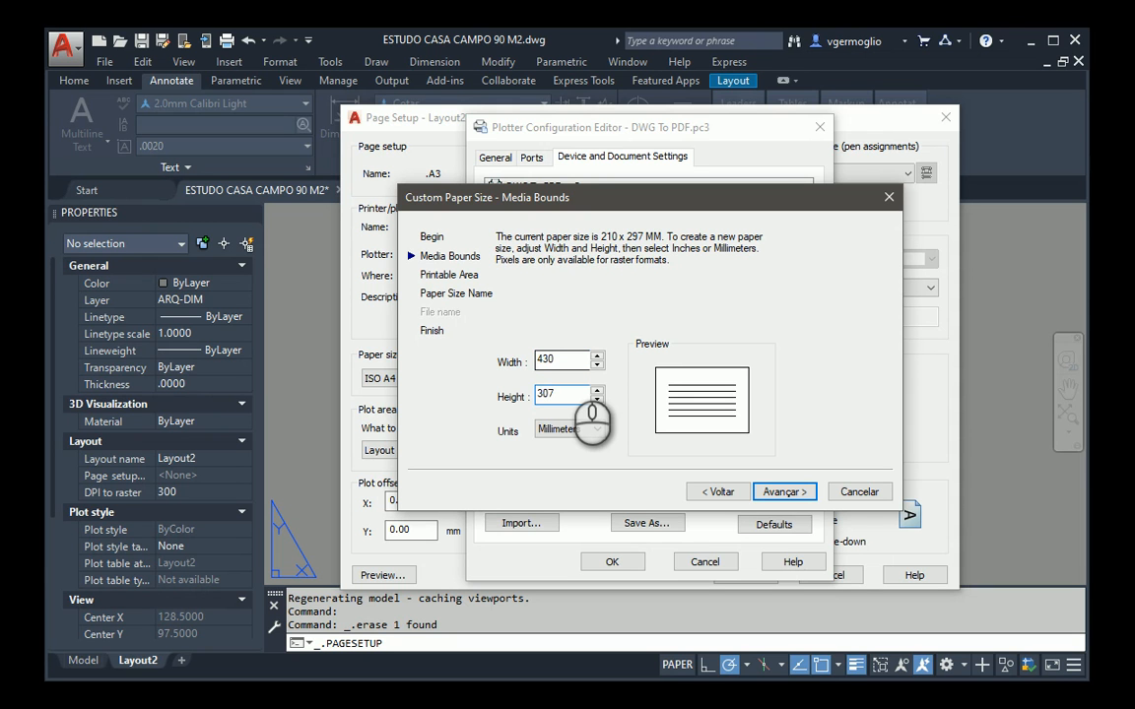
click(784, 492)
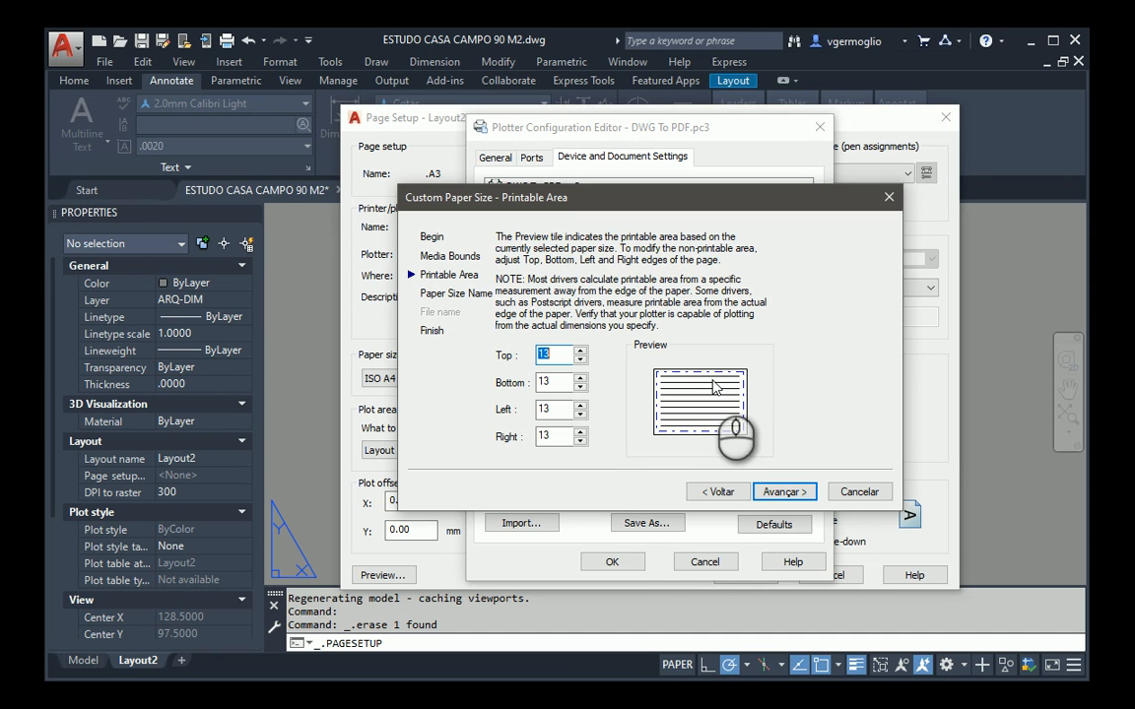
Step: Set all four printable-area margins to 5 mm and finish the custom paper size under the name .A3
text(5)
key(Tab)
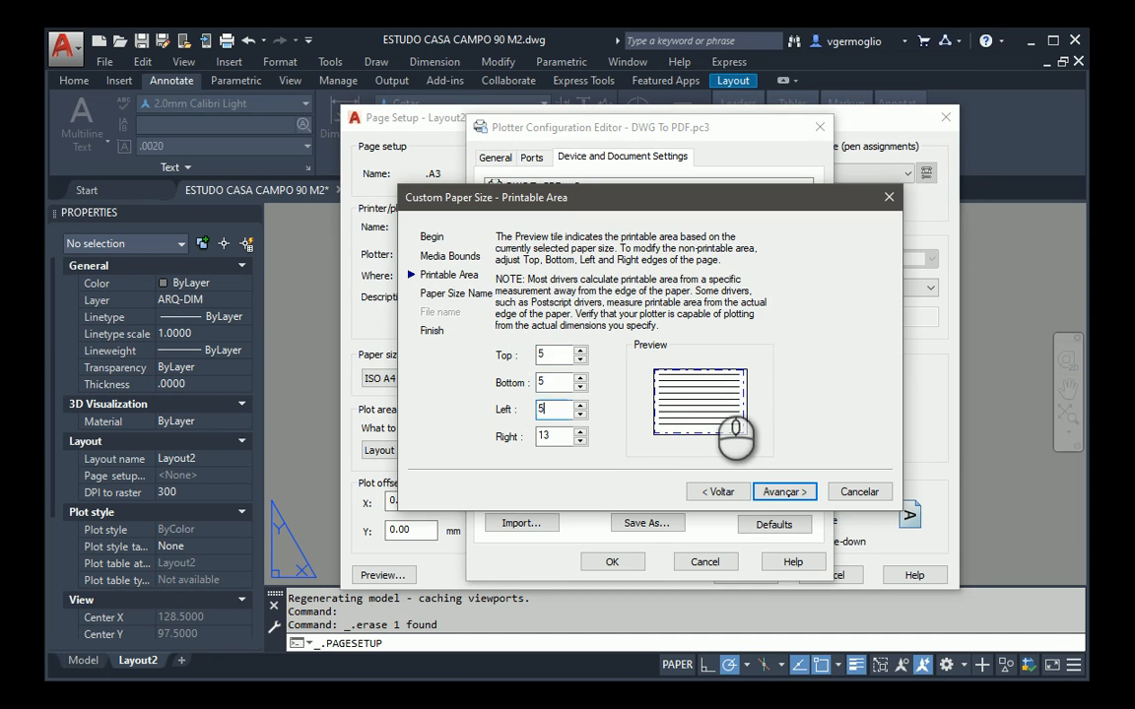
click(786, 493)
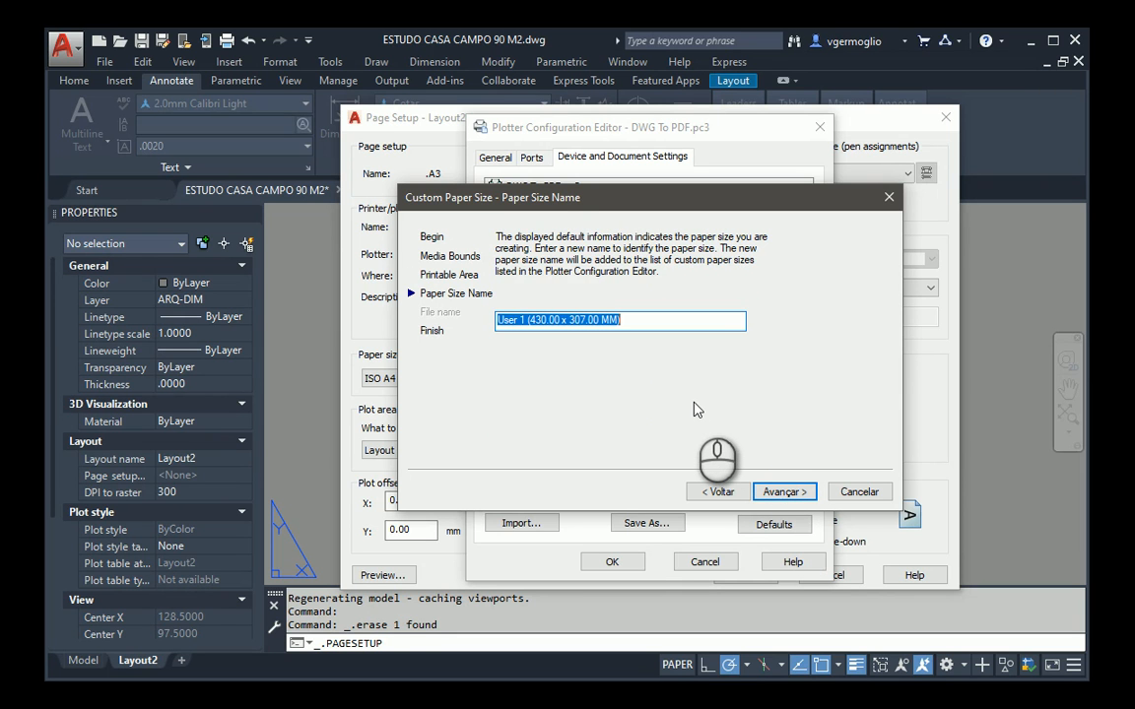
key(BackSpace)
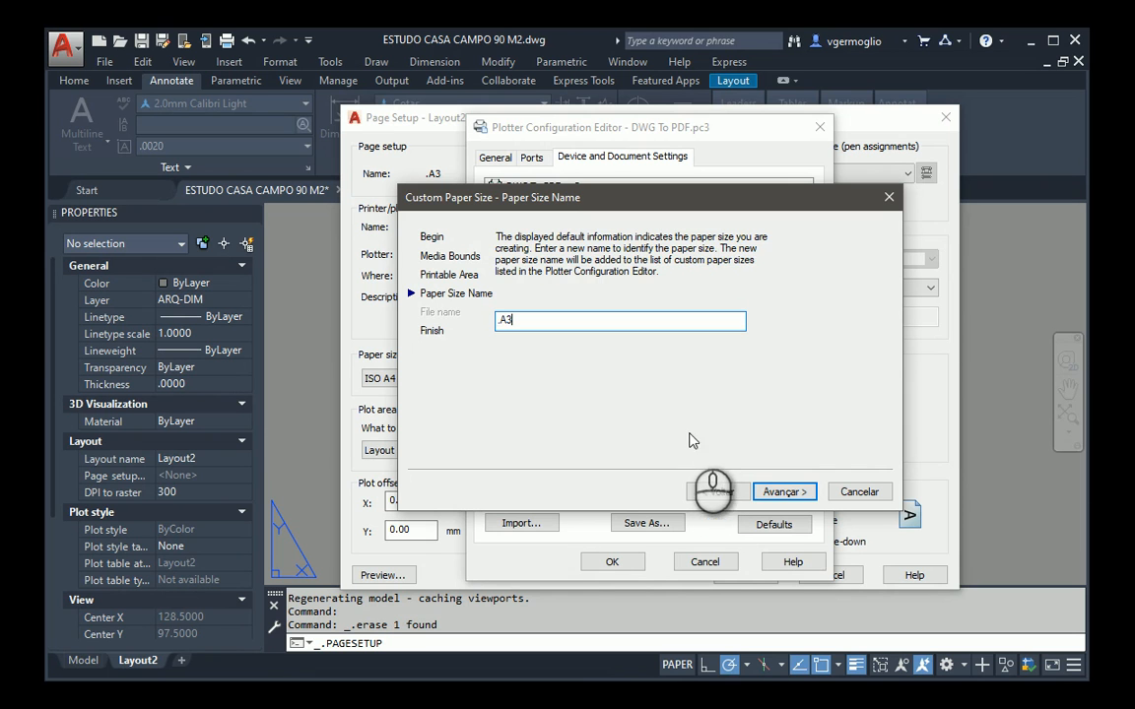
click(789, 495)
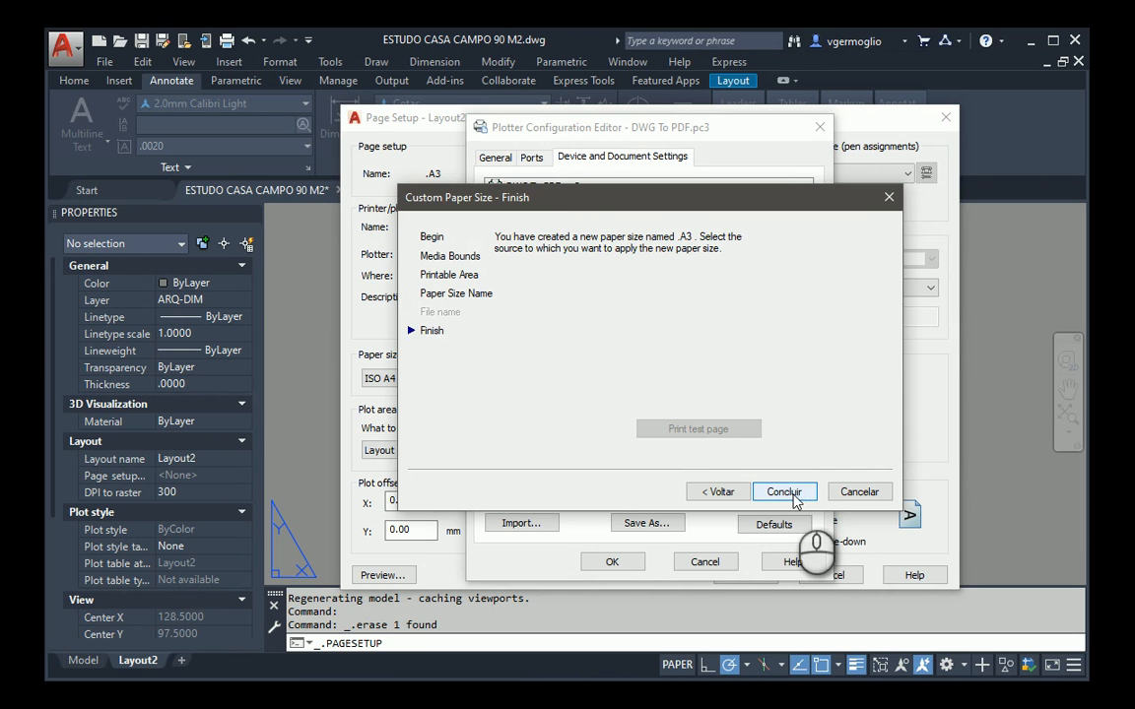
click(785, 492)
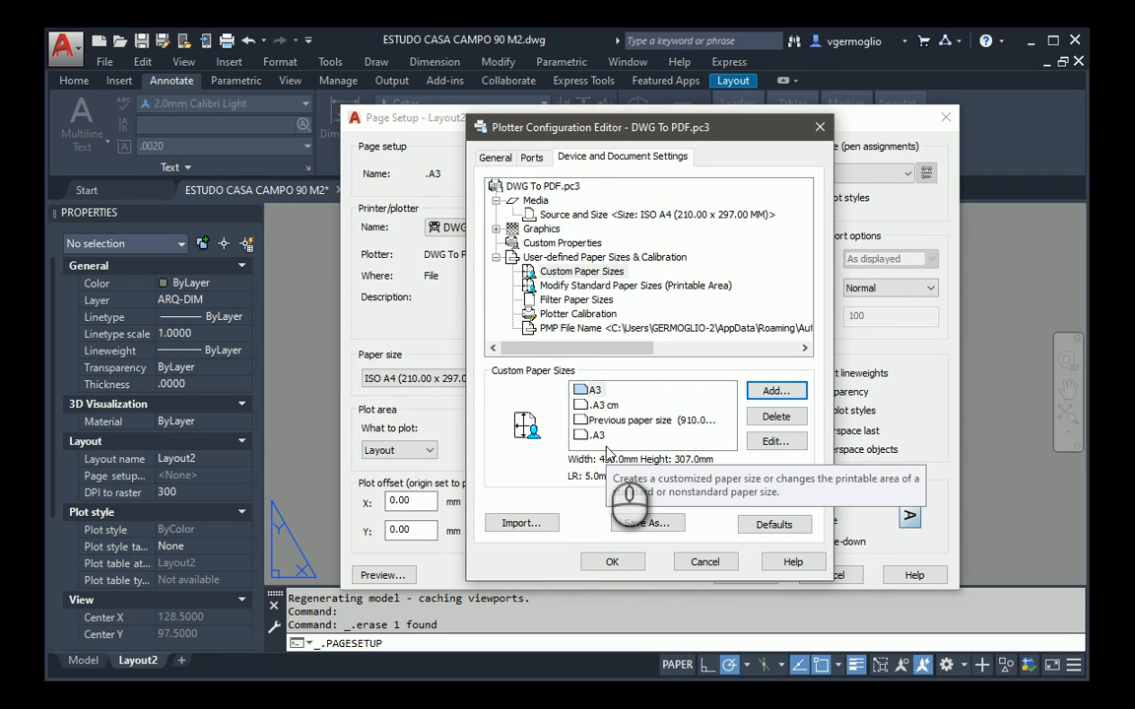
Step: Add another custom paper size from scratch with media bounds of 910 mm width and 460 mm height
click(773, 391)
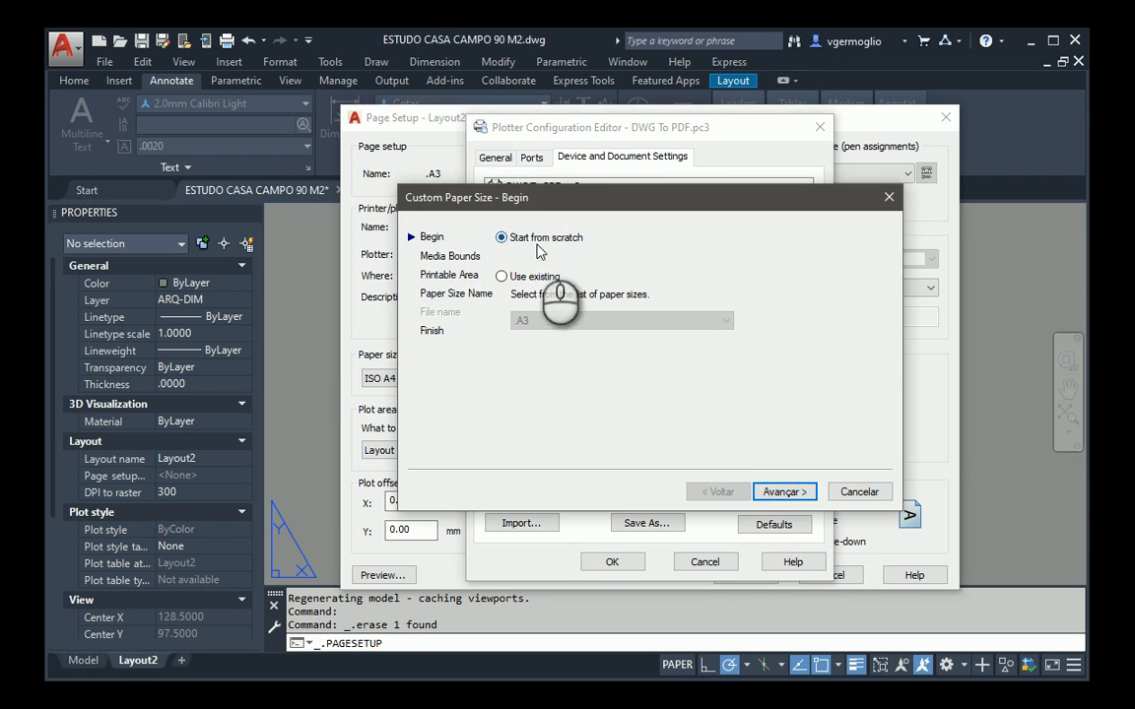
click(784, 492)
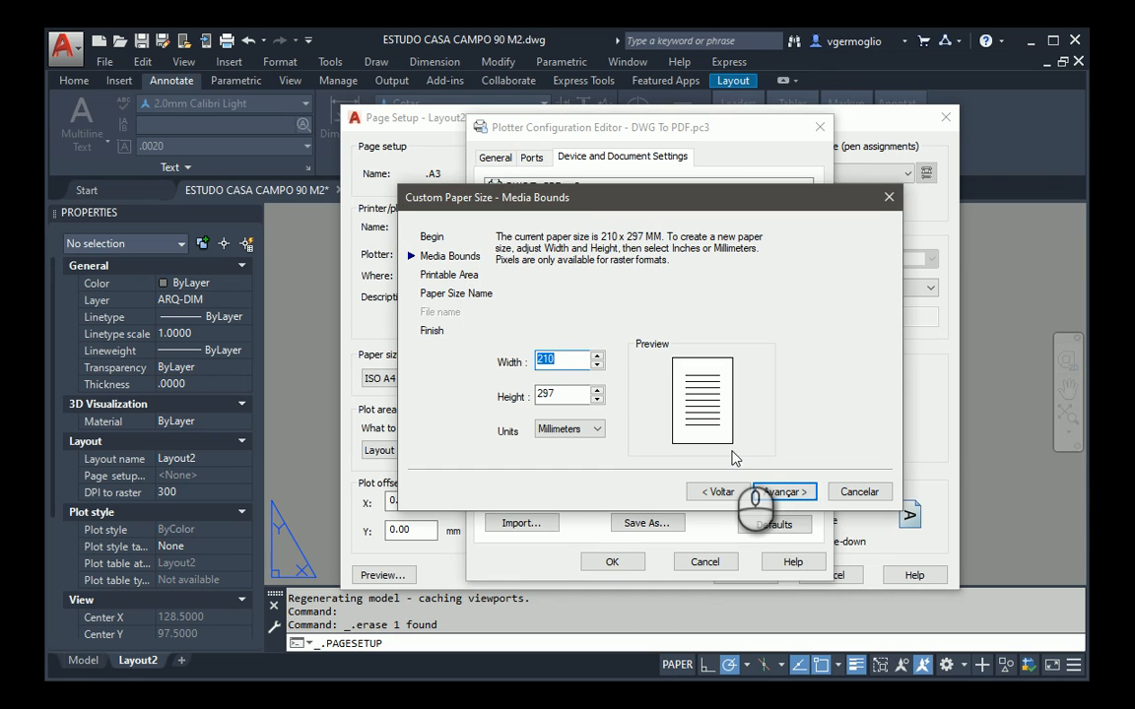
text(910)
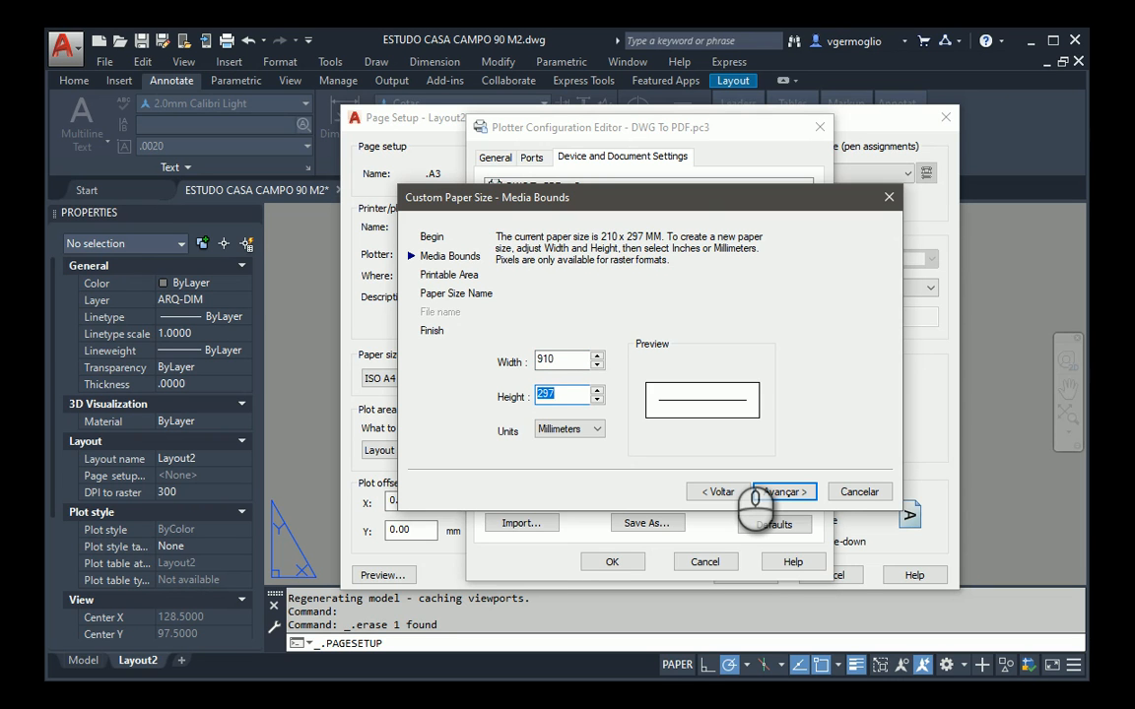
text(460)
key(Tab)
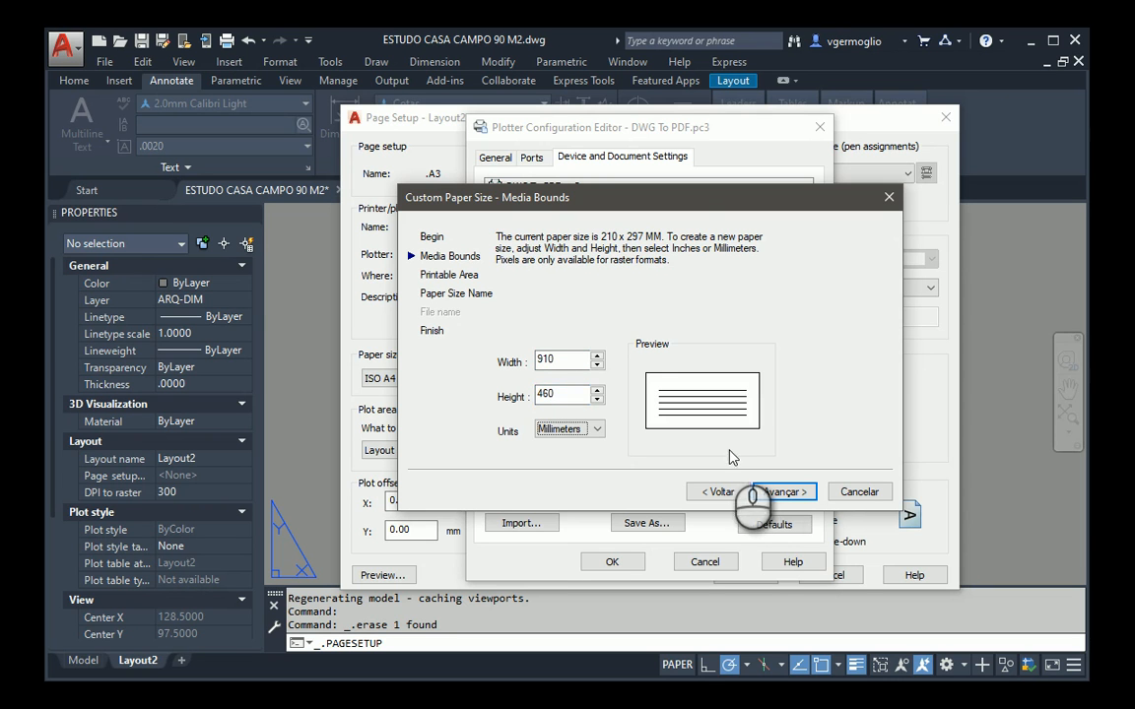
click(784, 492)
Step: Set all four margins of the second paper size to 5 mm and finish it under the name .90x45cm
text(5)
key(Tab)
text(5)
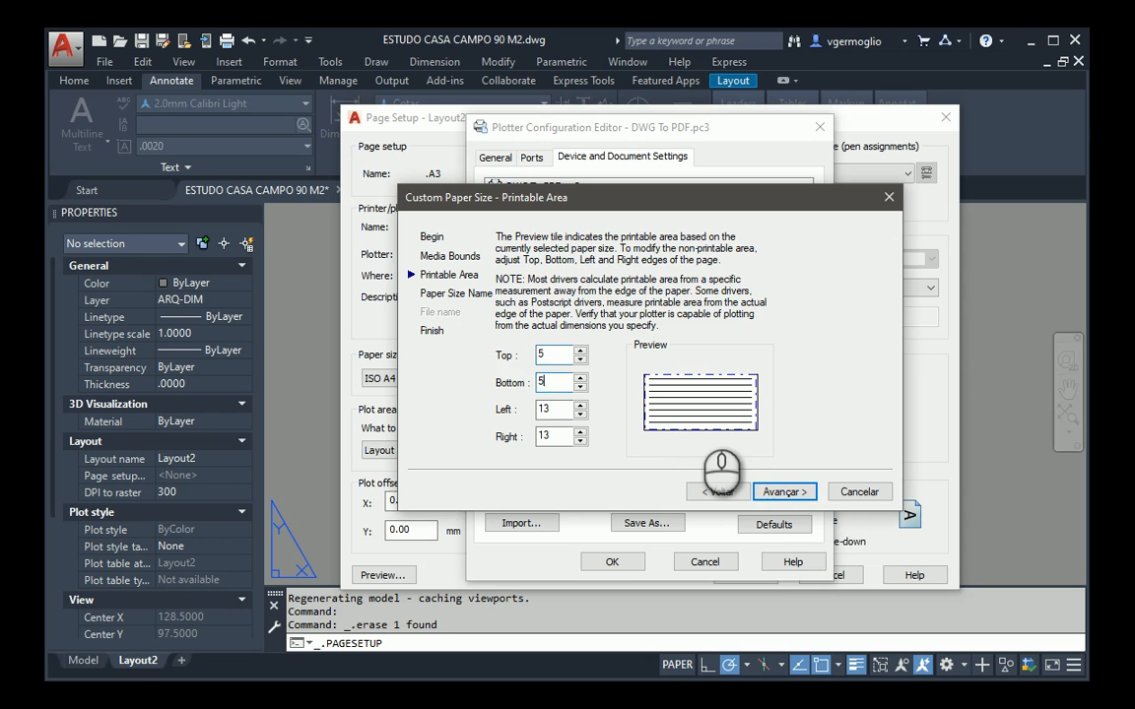
click(784, 491)
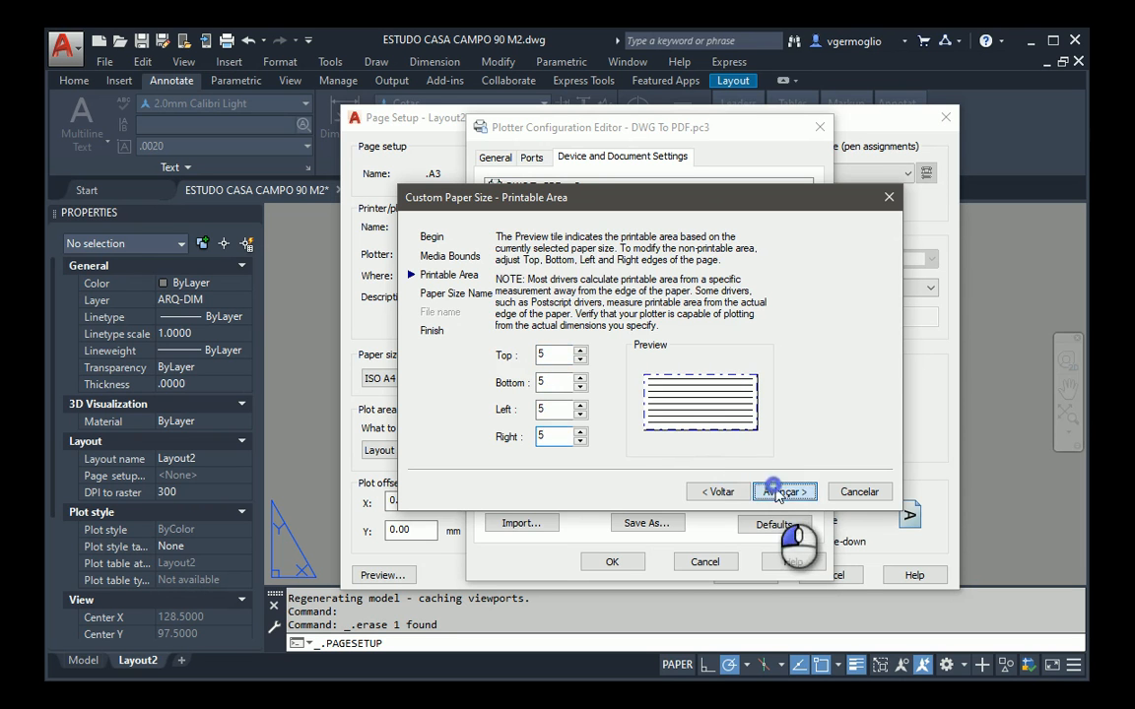
key(BackSpace)
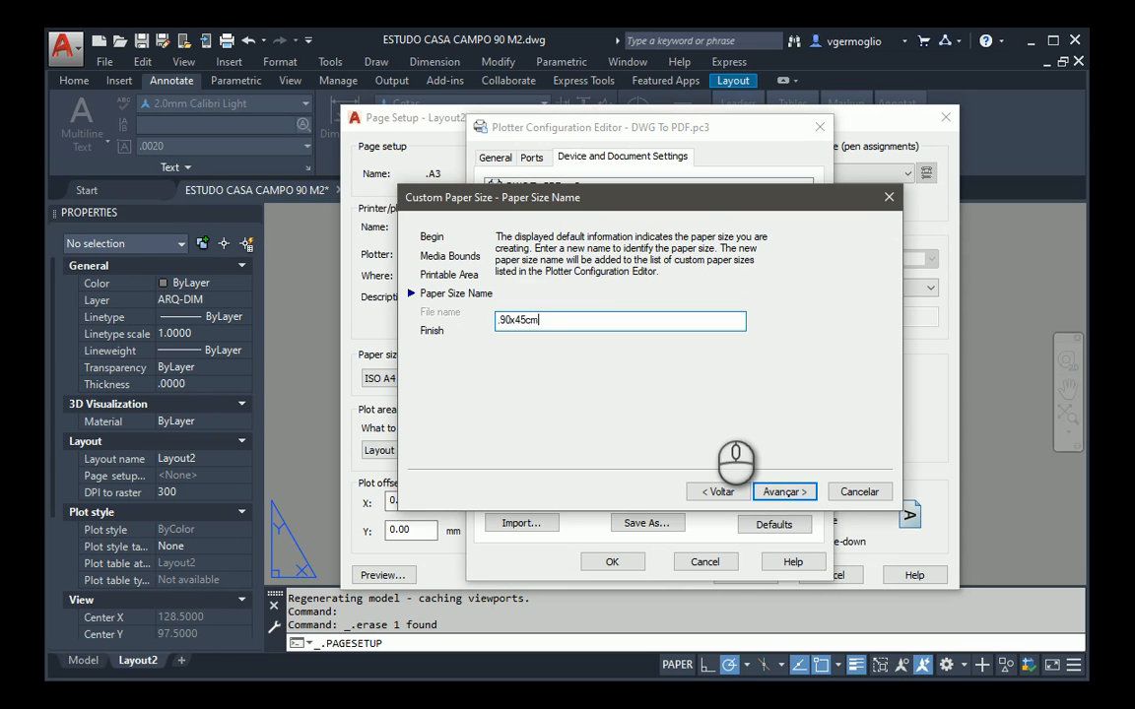
click(800, 494)
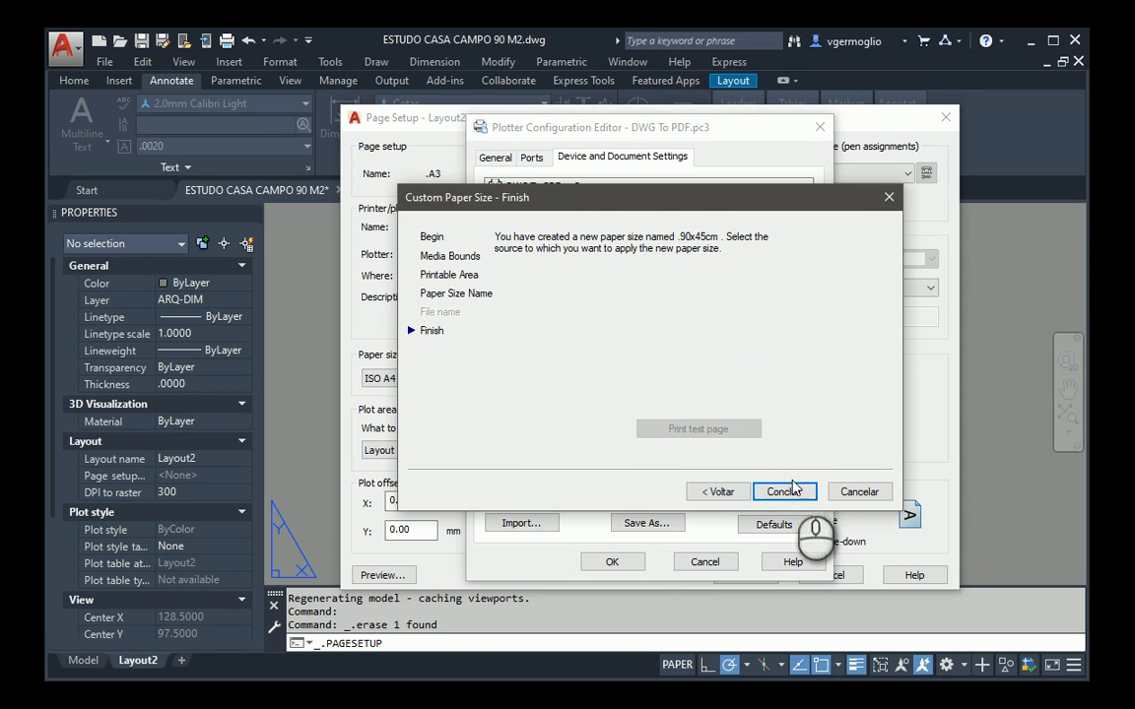
click(794, 493)
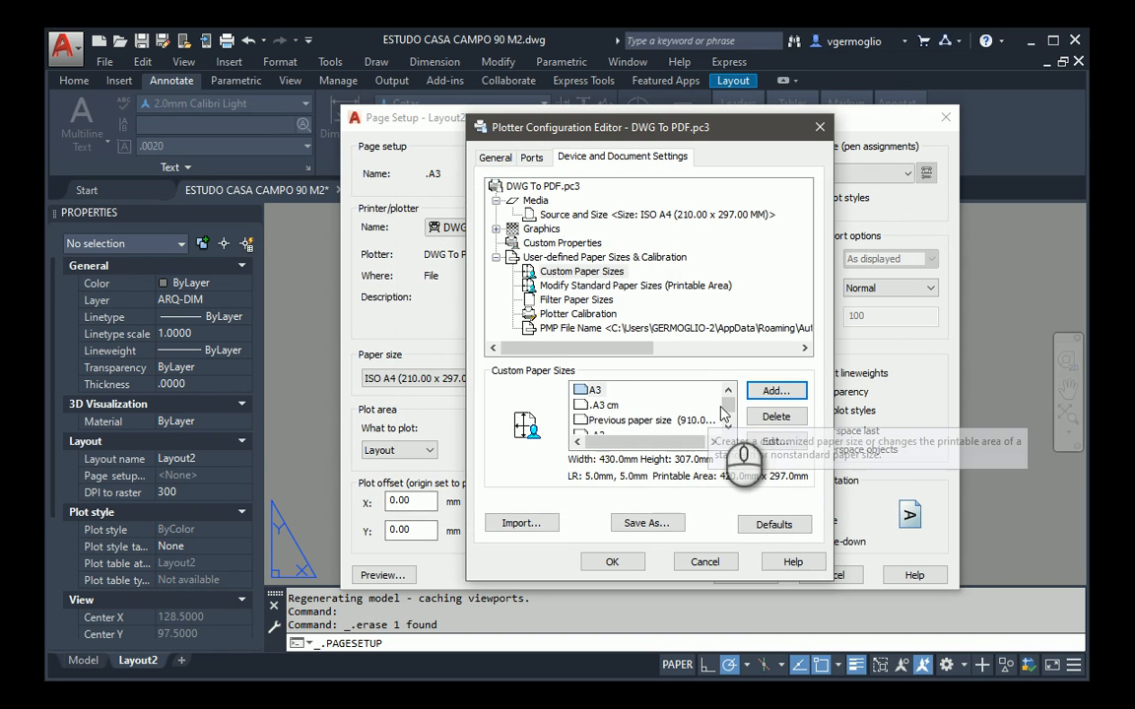
Step: Accept the plotter configuration changes and assign the custom .A3 paper size to the page setup
drag(727, 404, 729, 418)
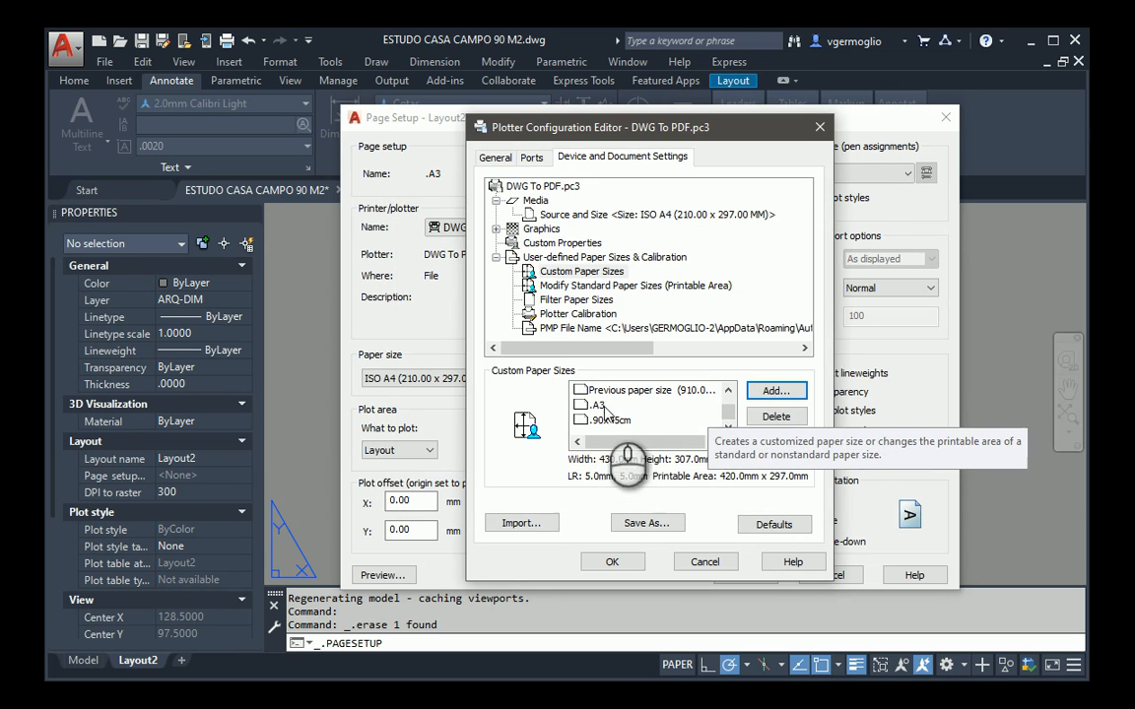
click(613, 563)
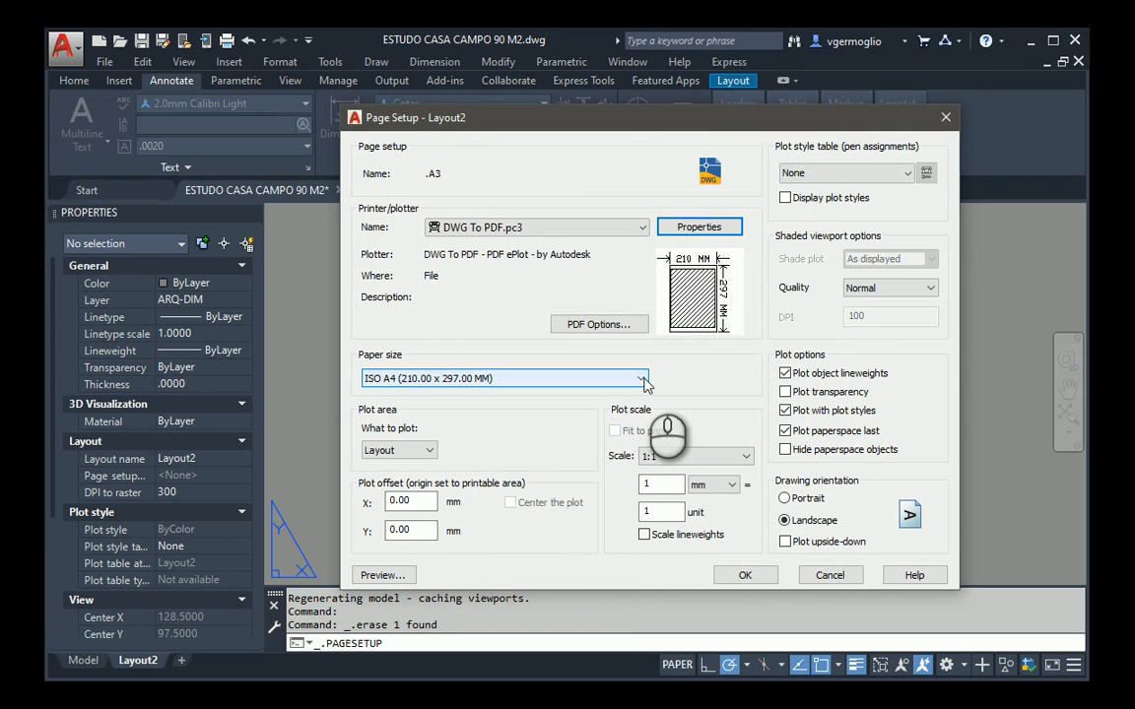
click(641, 379)
drag(647, 344, 630, 110)
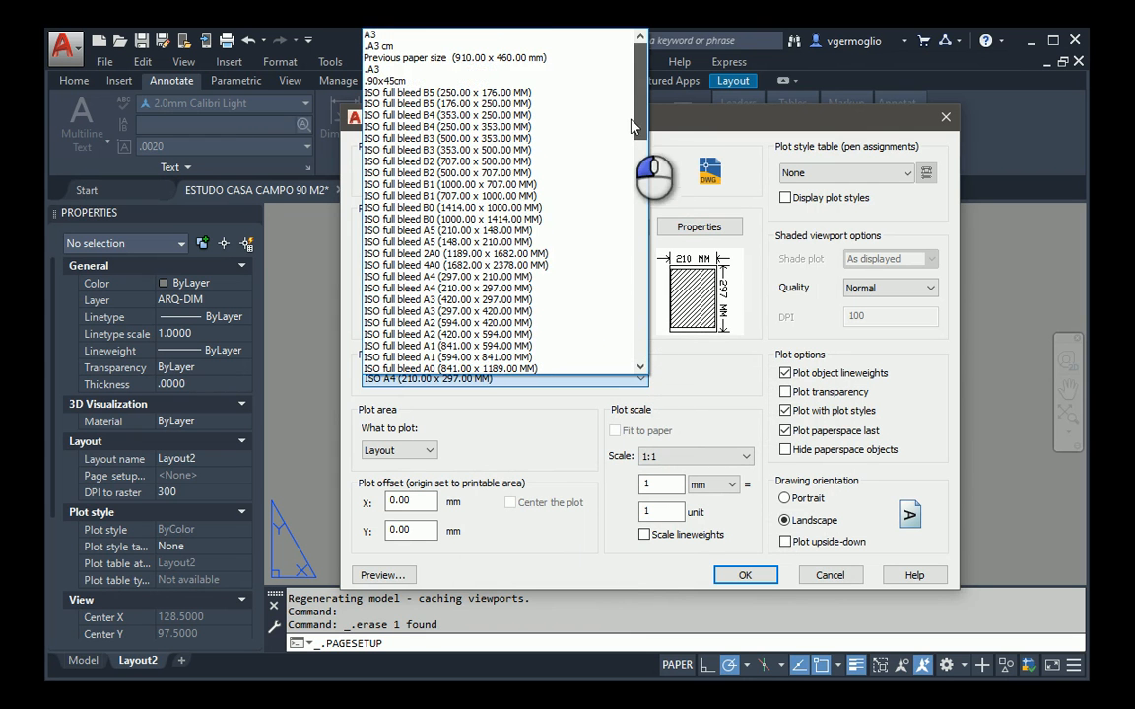
click(419, 70)
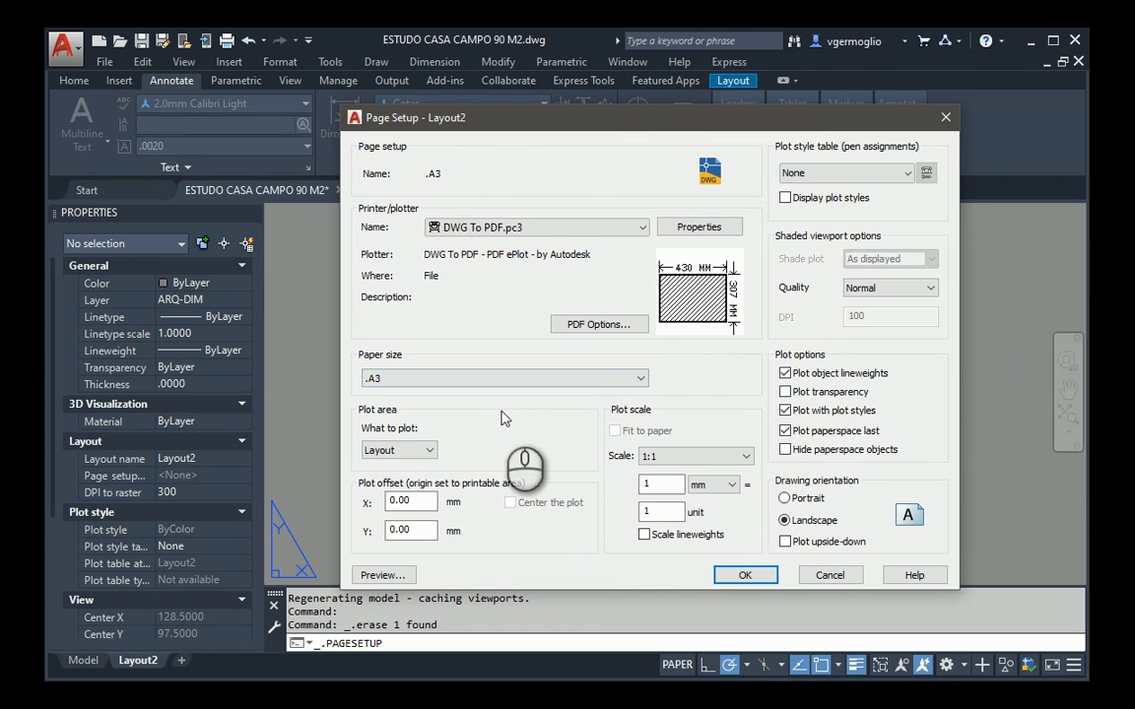
Step: Keep Layout as the plot area and set a custom plot scale of 1000 mm = 1 unit
click(411, 450)
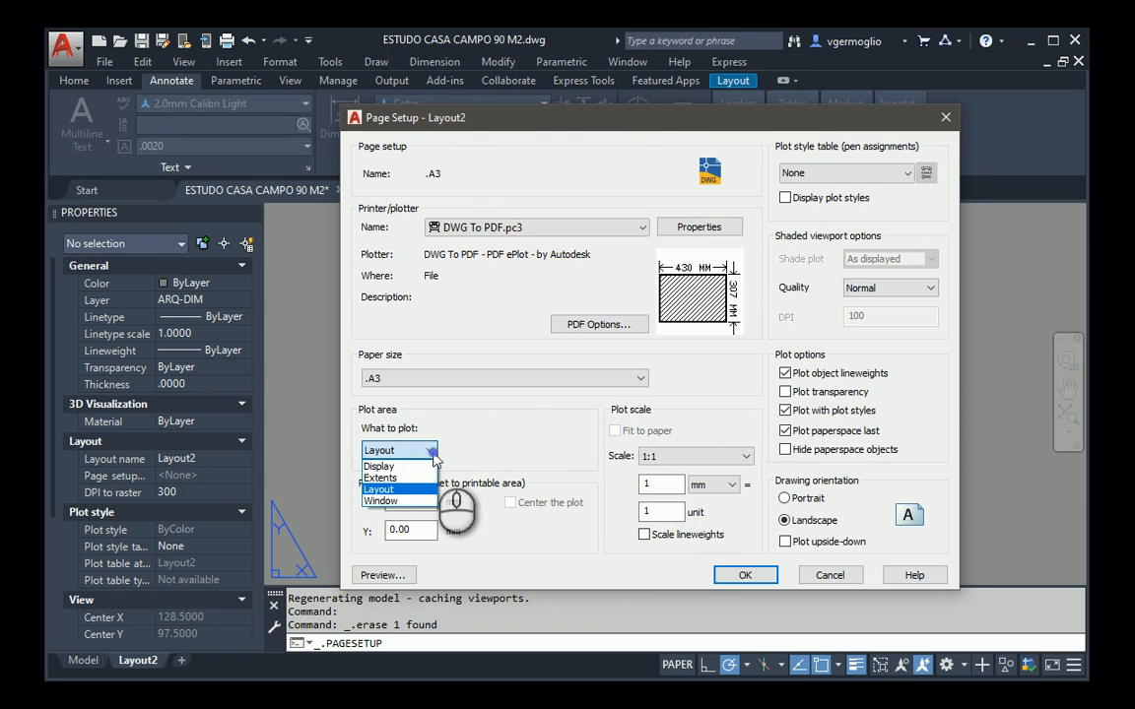
click(411, 491)
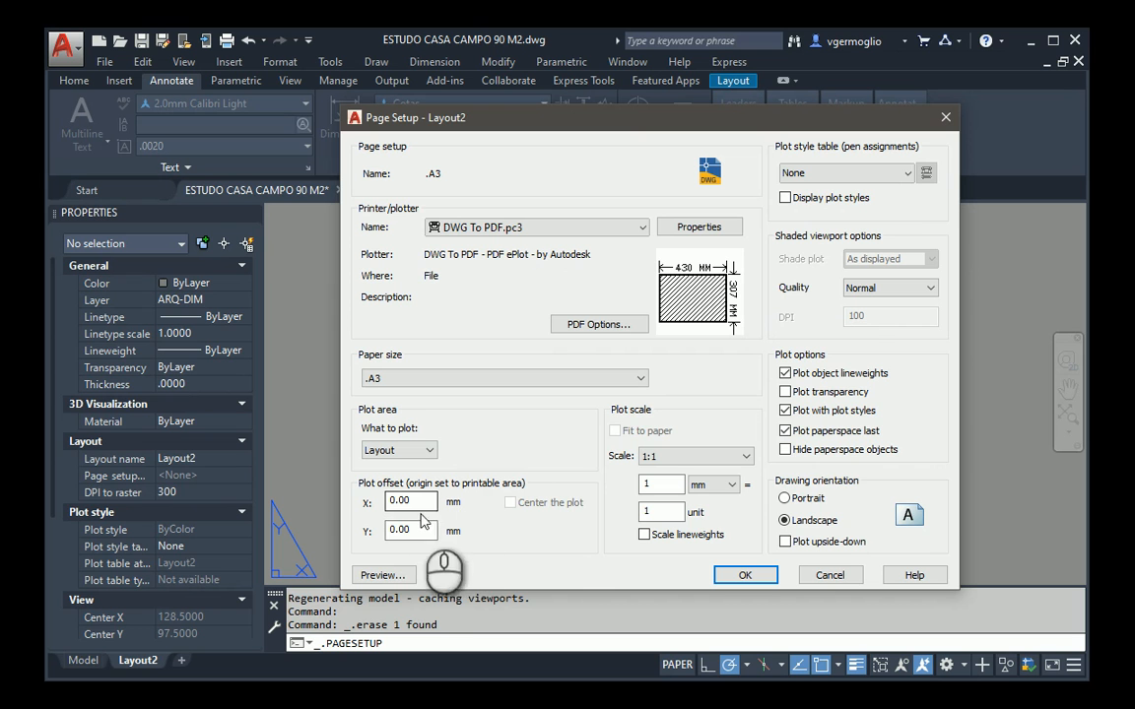
click(745, 458)
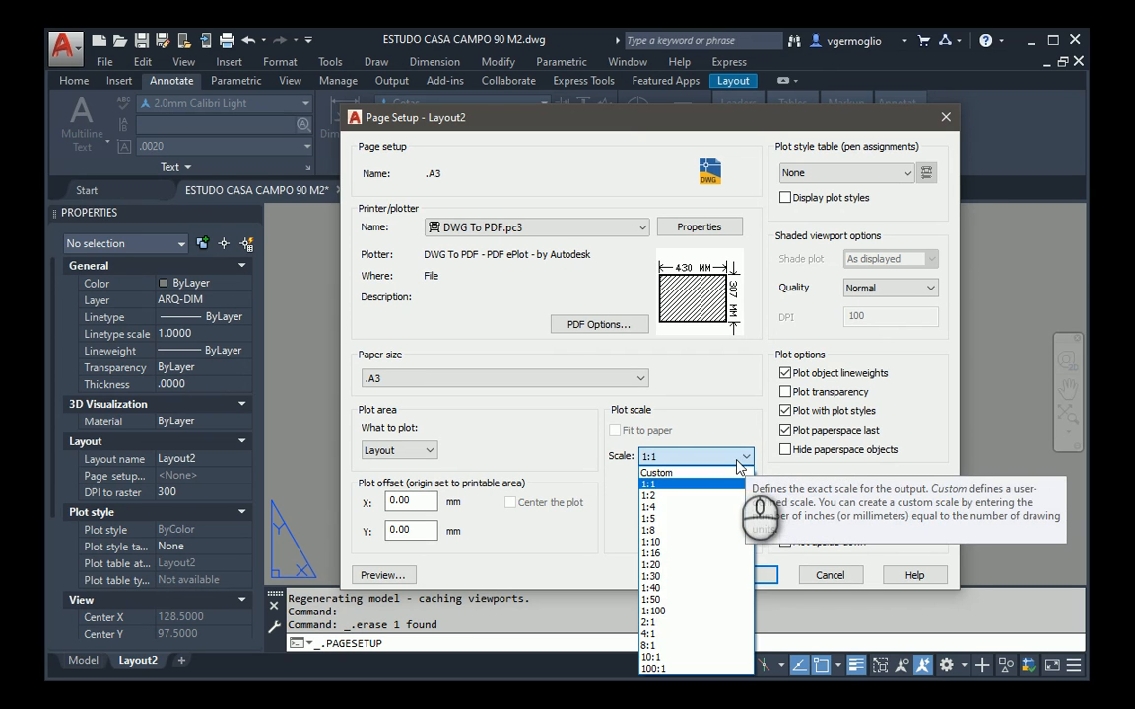
click(739, 458)
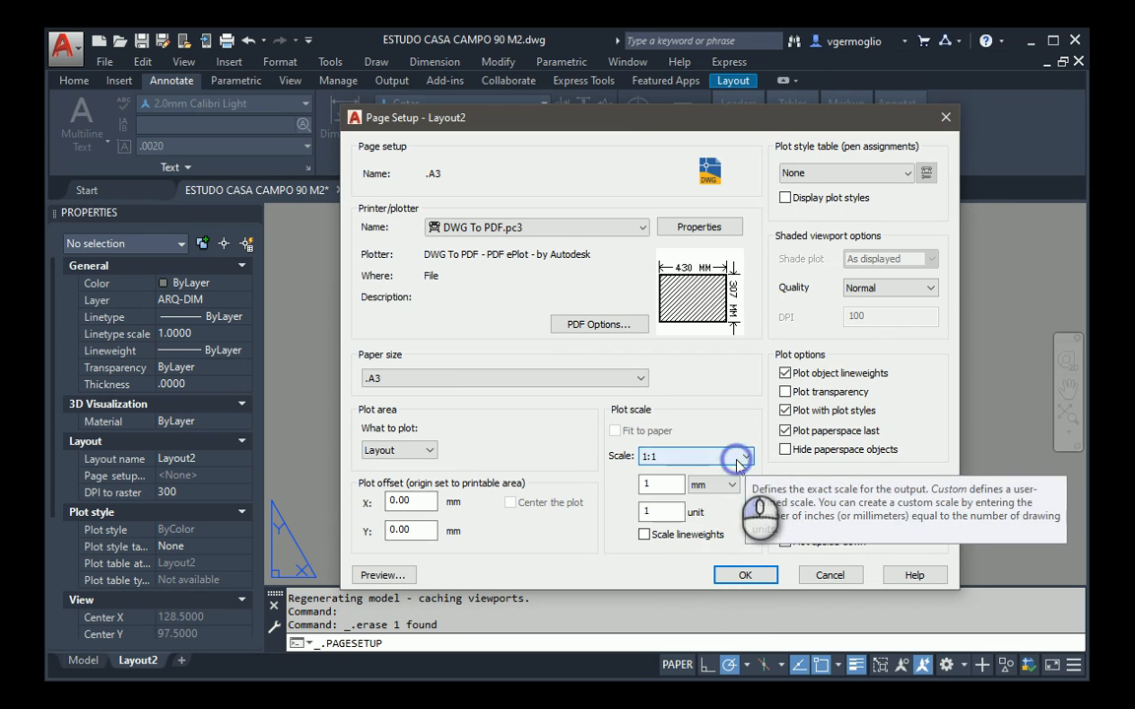
click(667, 483)
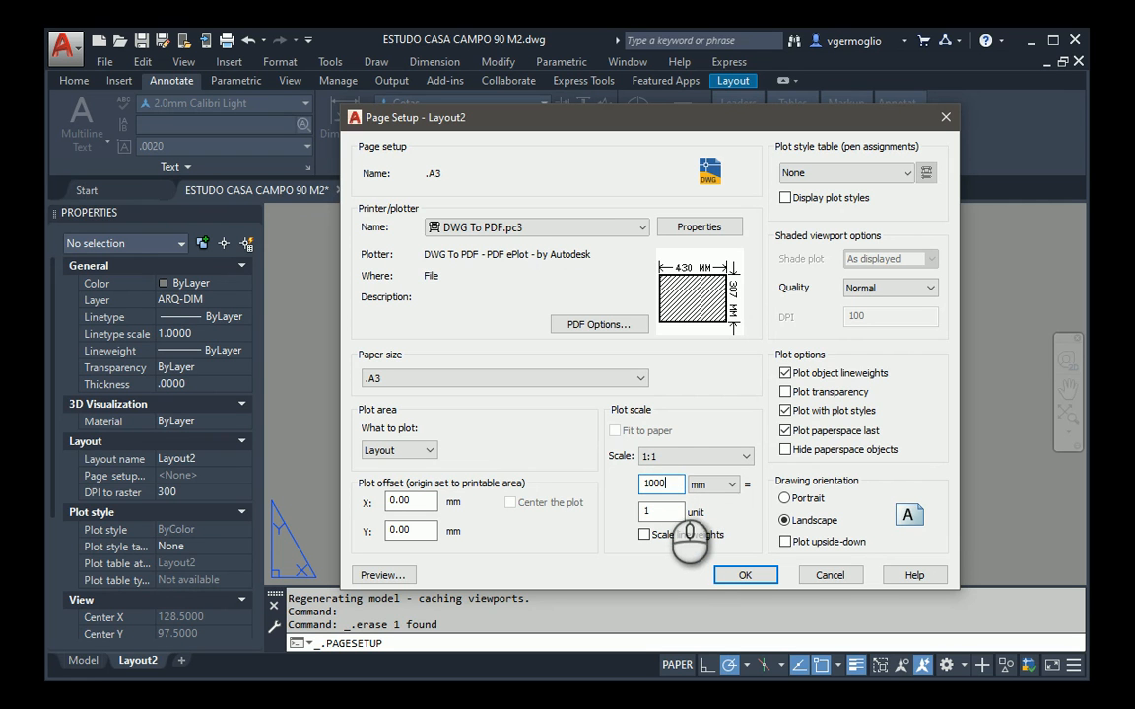
click(665, 512)
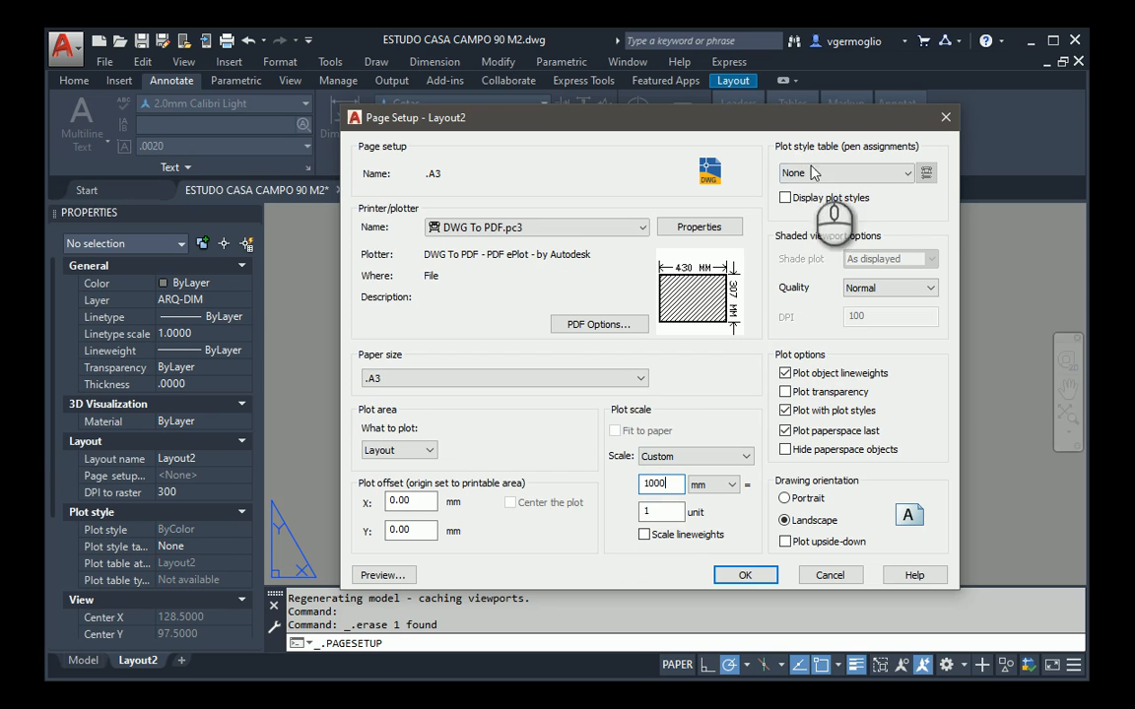
Step: Assign the monochrome.ctb plot style table and try the portrait orientation before setting the drawing orientation back to Landscape
click(905, 174)
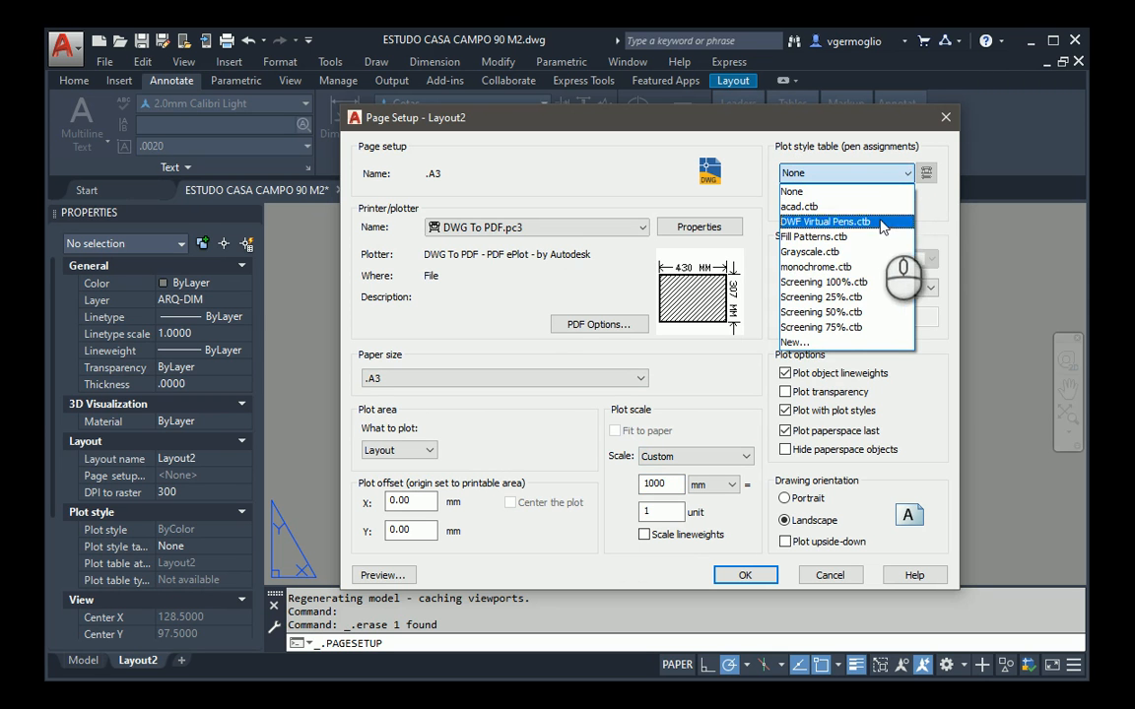
click(860, 274)
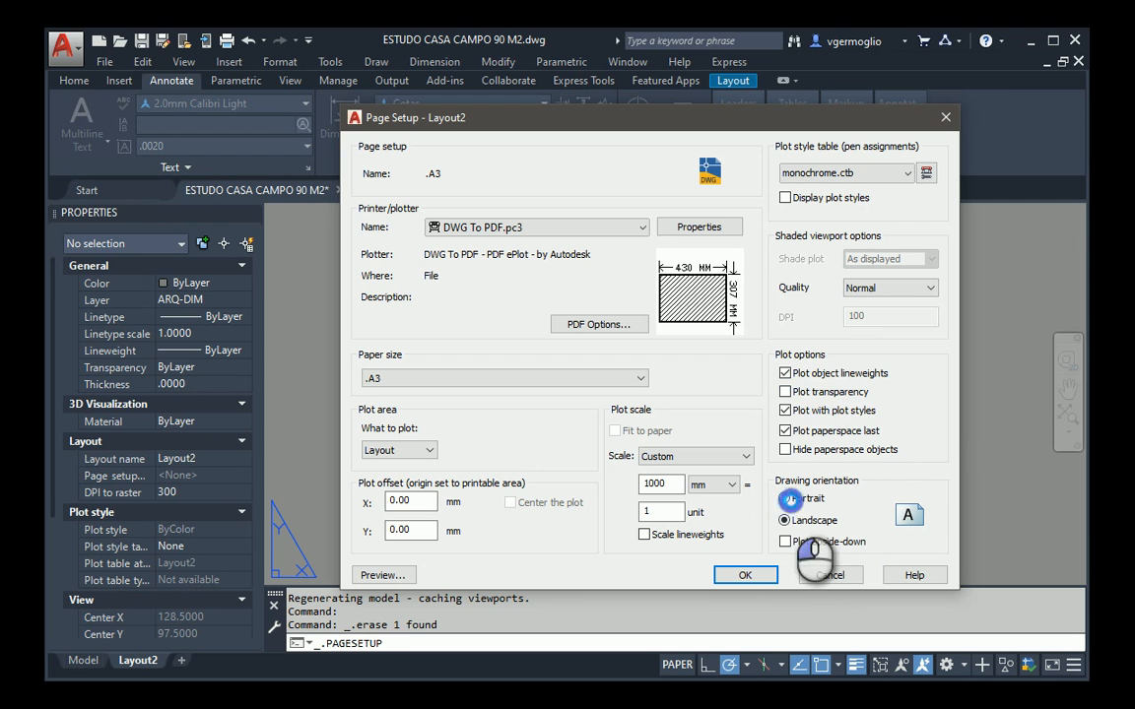
click(787, 498)
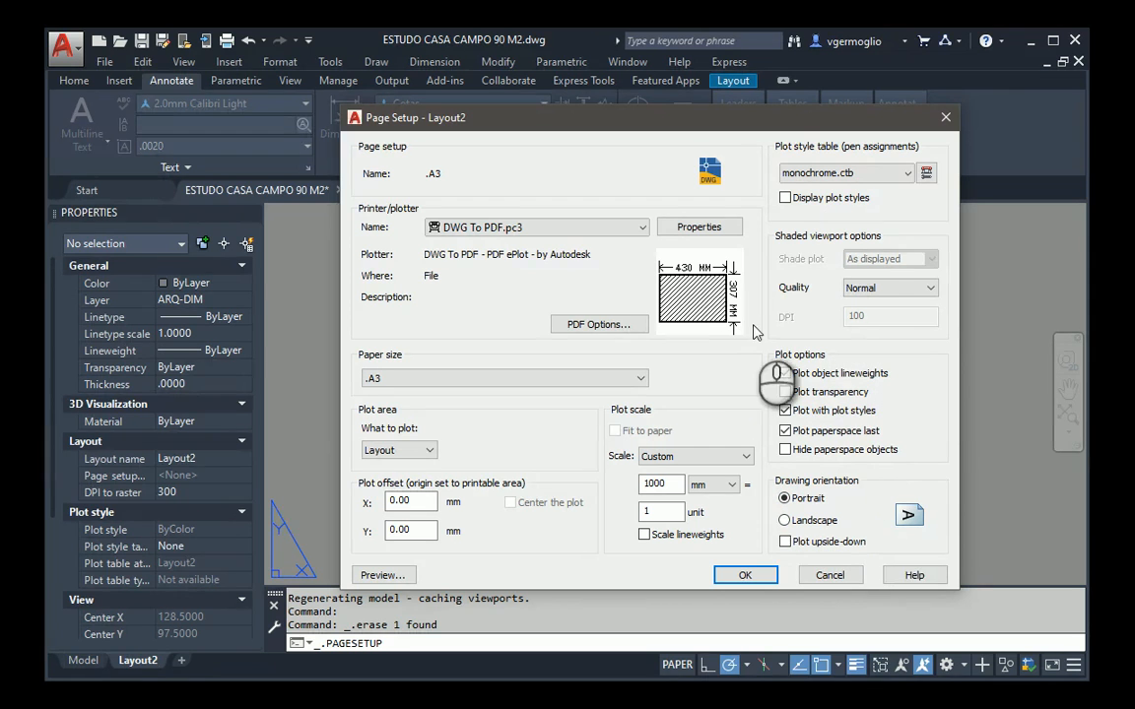
click(785, 521)
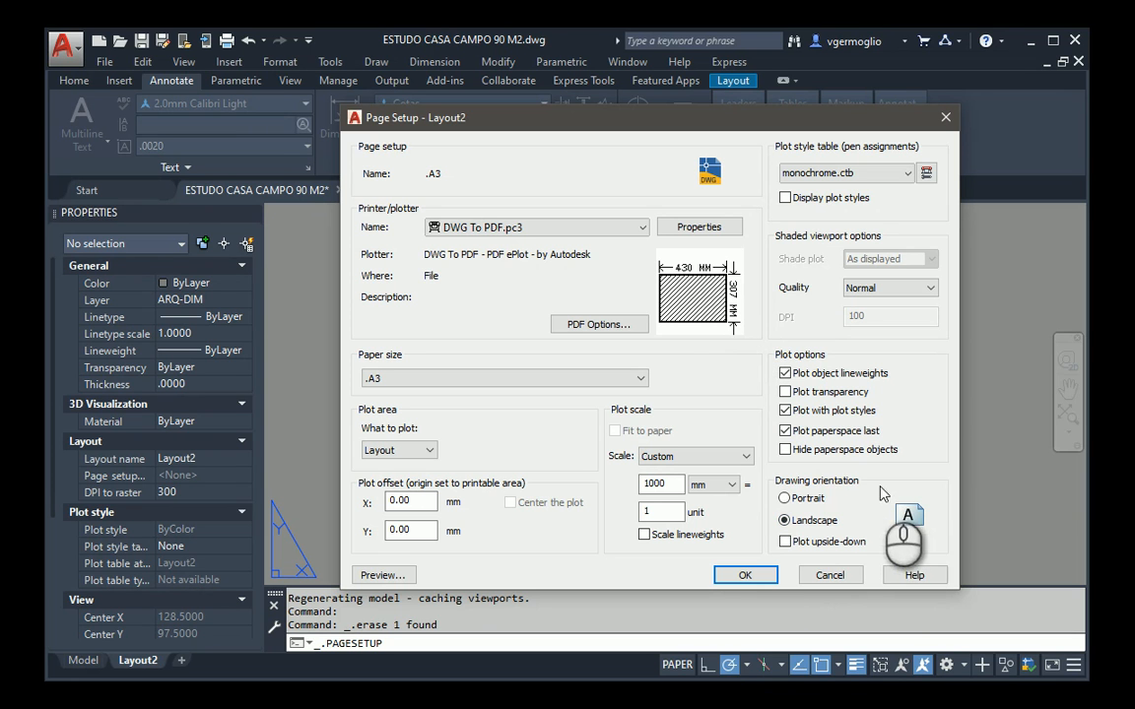
Step: Preview the plot of Layout2 with the .A3 page setup
click(406, 578)
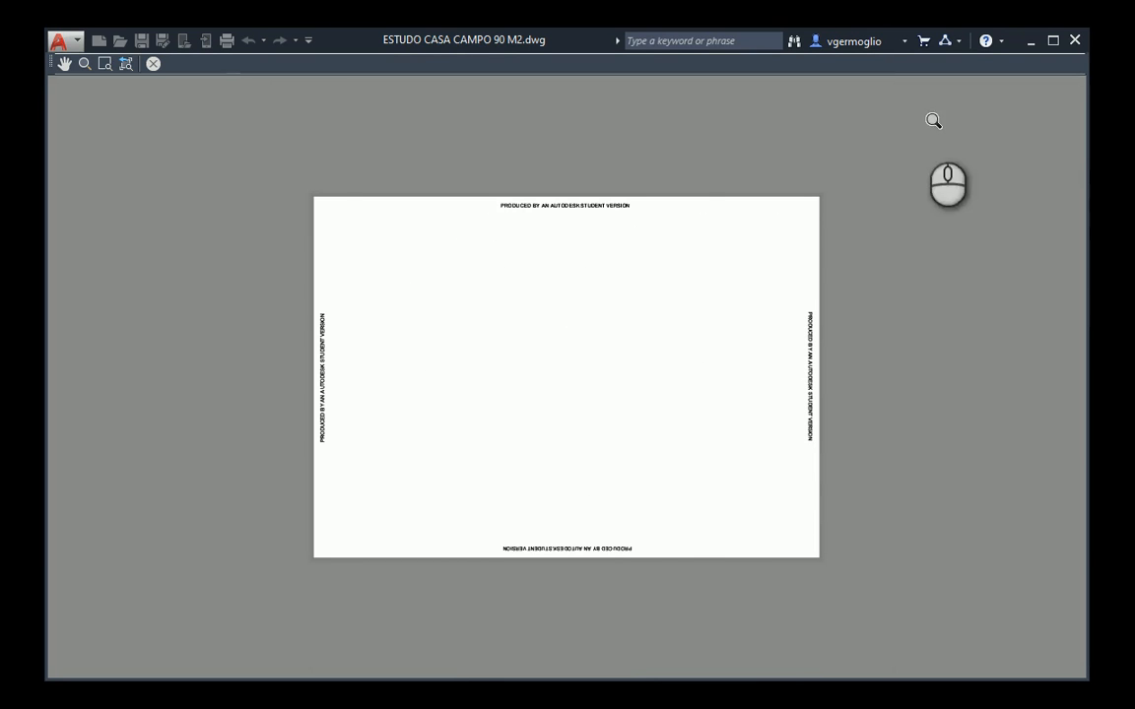
Step: Close the plot preview and accept the .A3 page setup
click(153, 63)
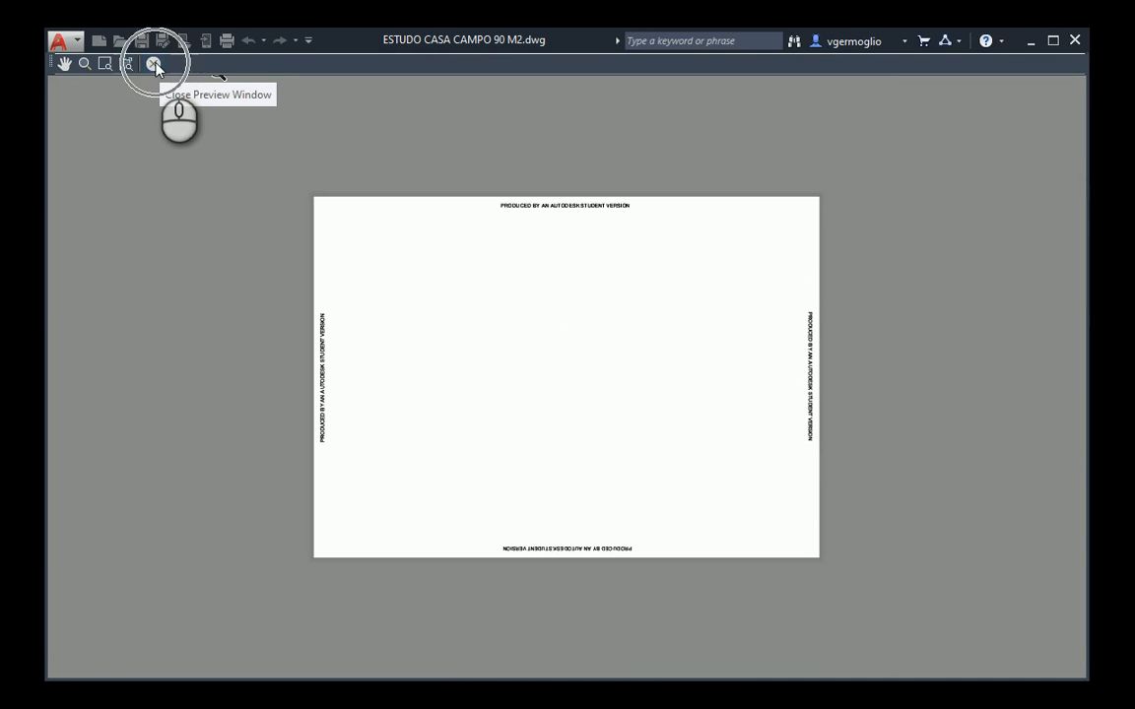
click(153, 64)
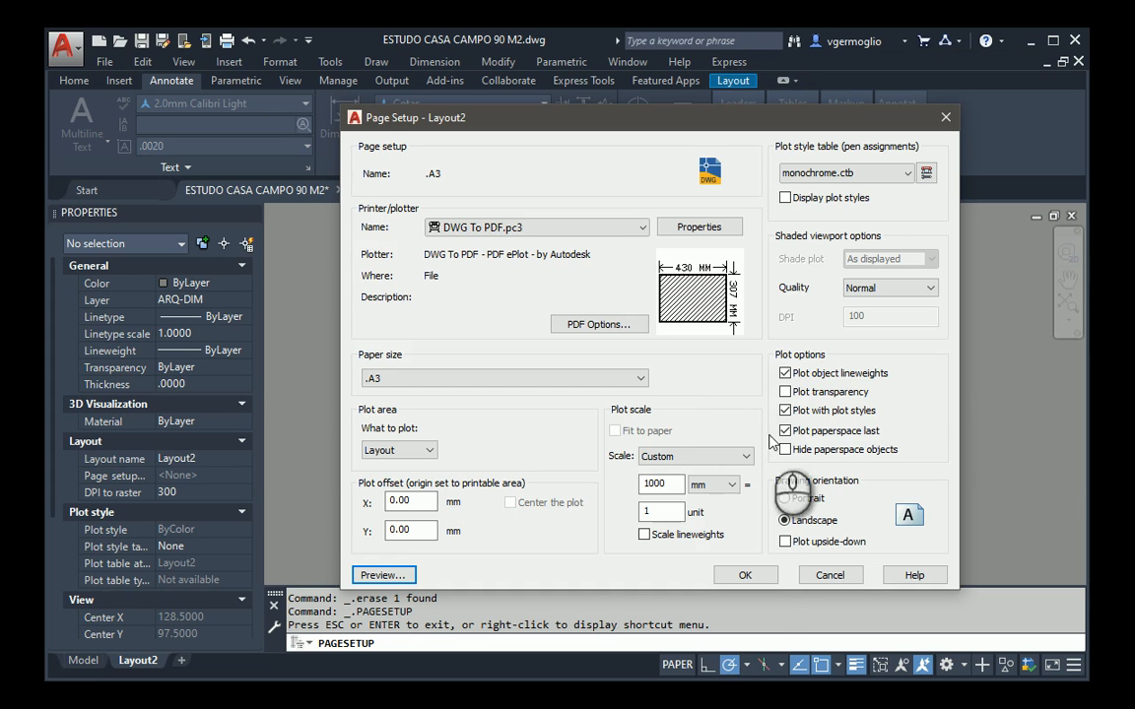
click(743, 575)
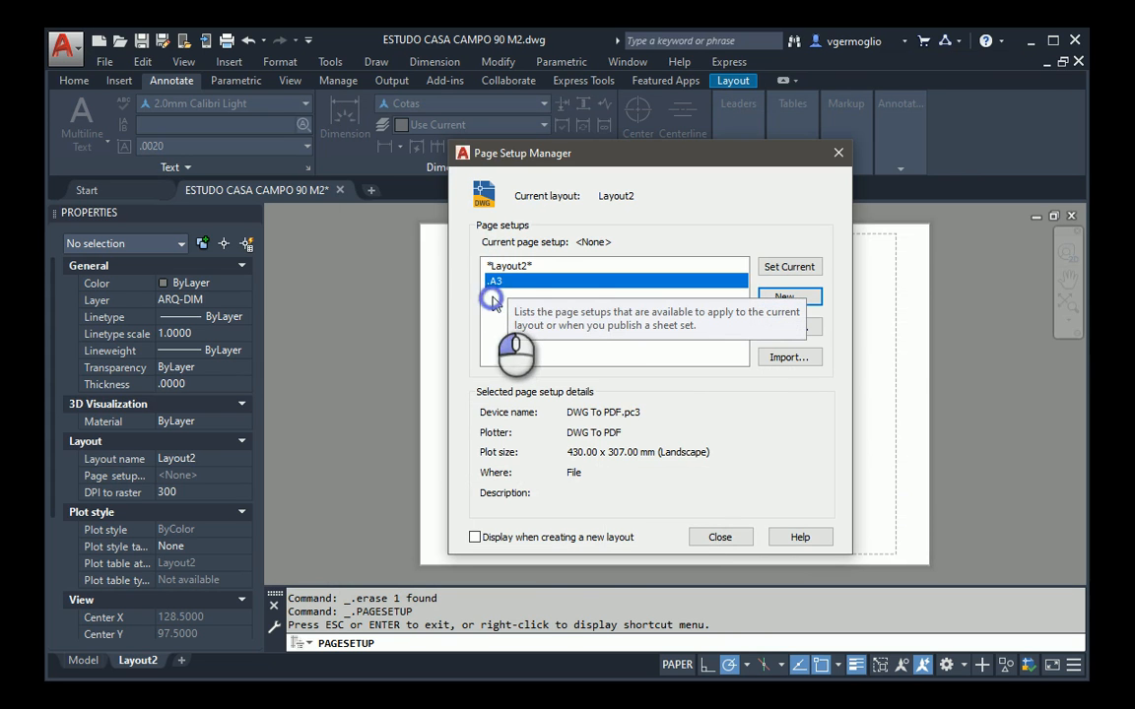
Step: Create a page setup named .90x45cm based on .A3 and assign it the .90x45cm paper size
click(806, 300)
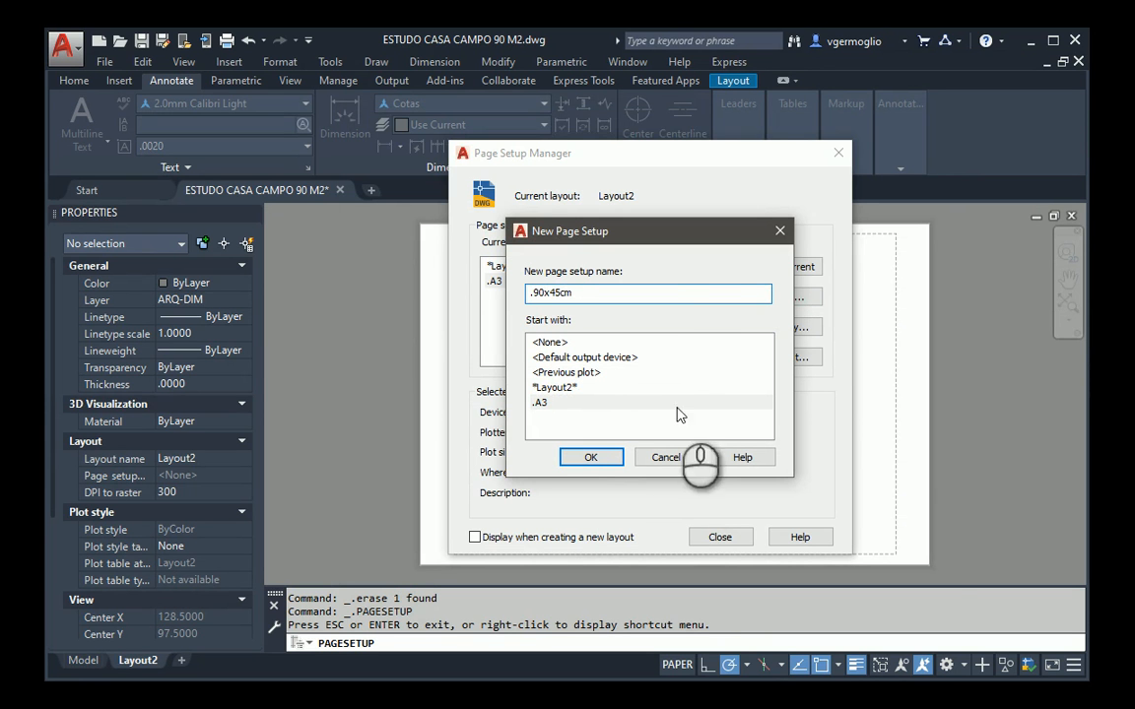
click(591, 457)
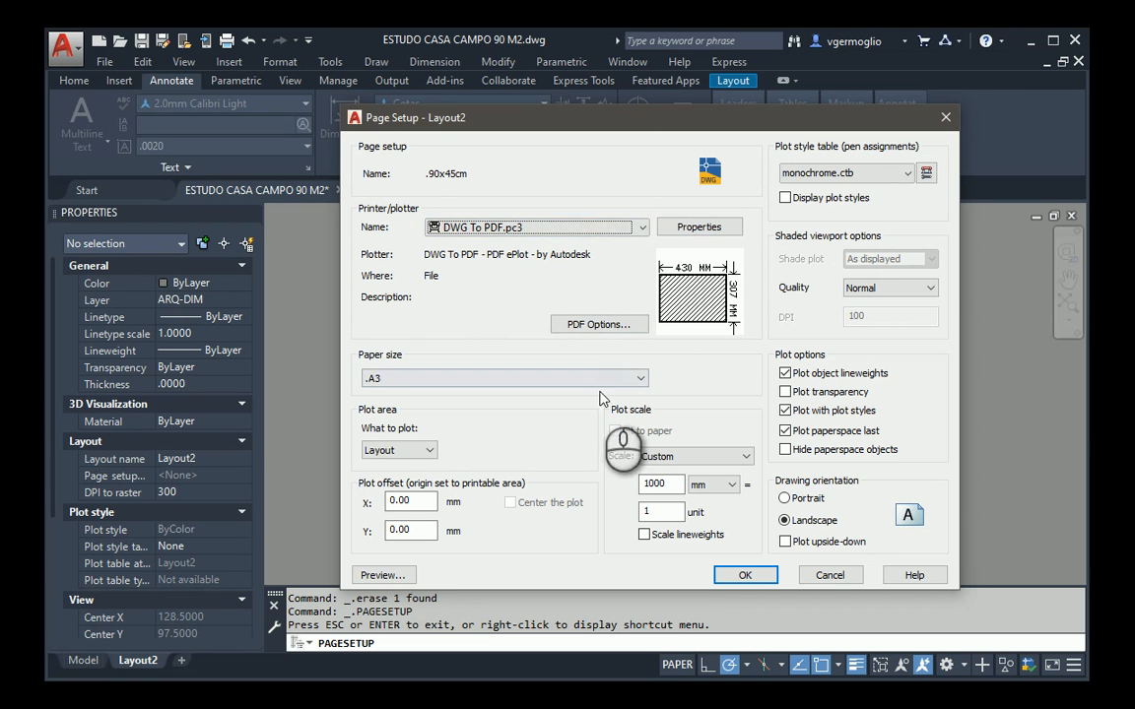
click(631, 378)
scroll(507, 158, up, 3)
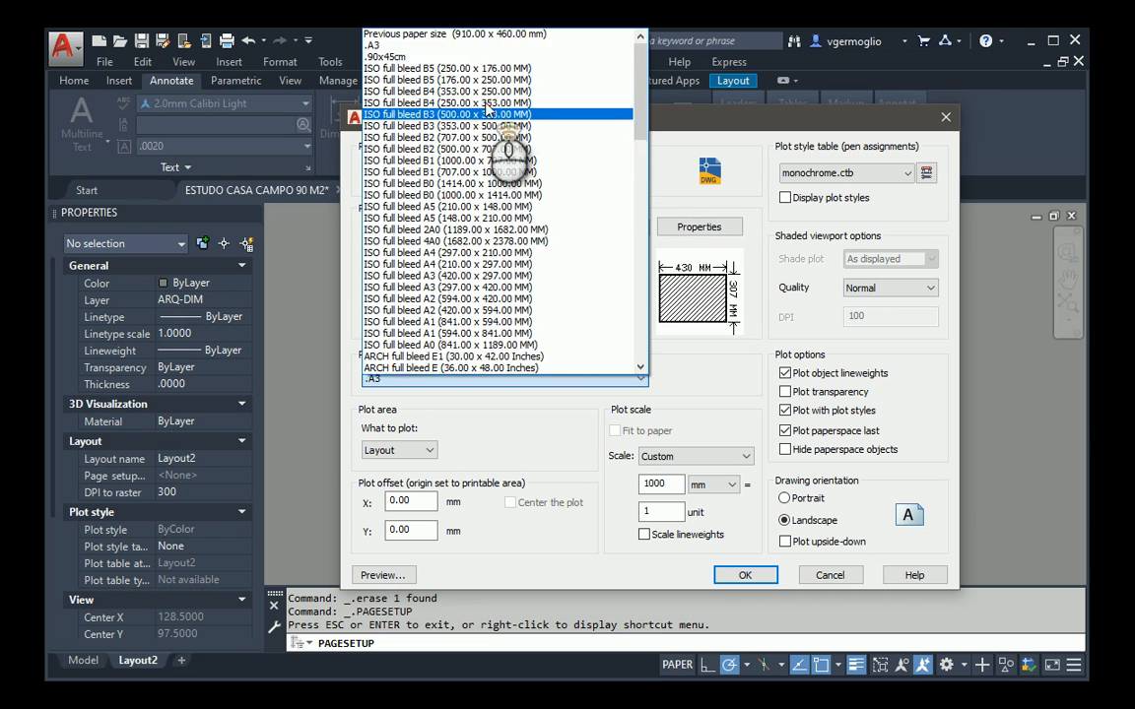
click(421, 81)
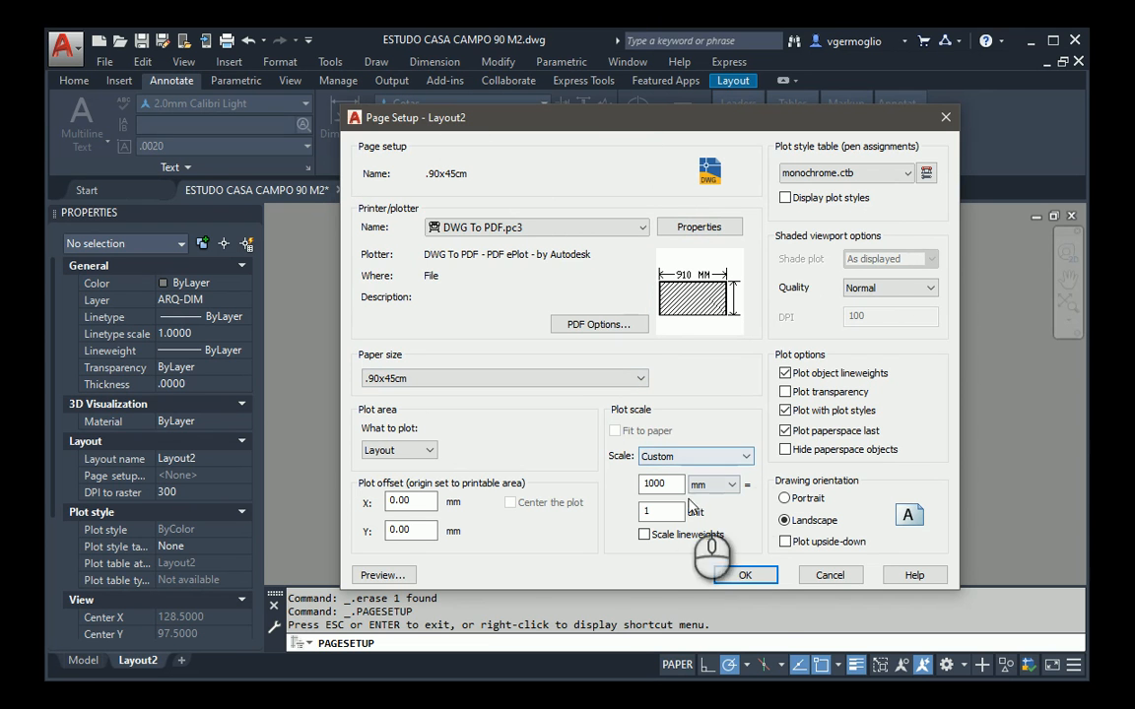
click(746, 575)
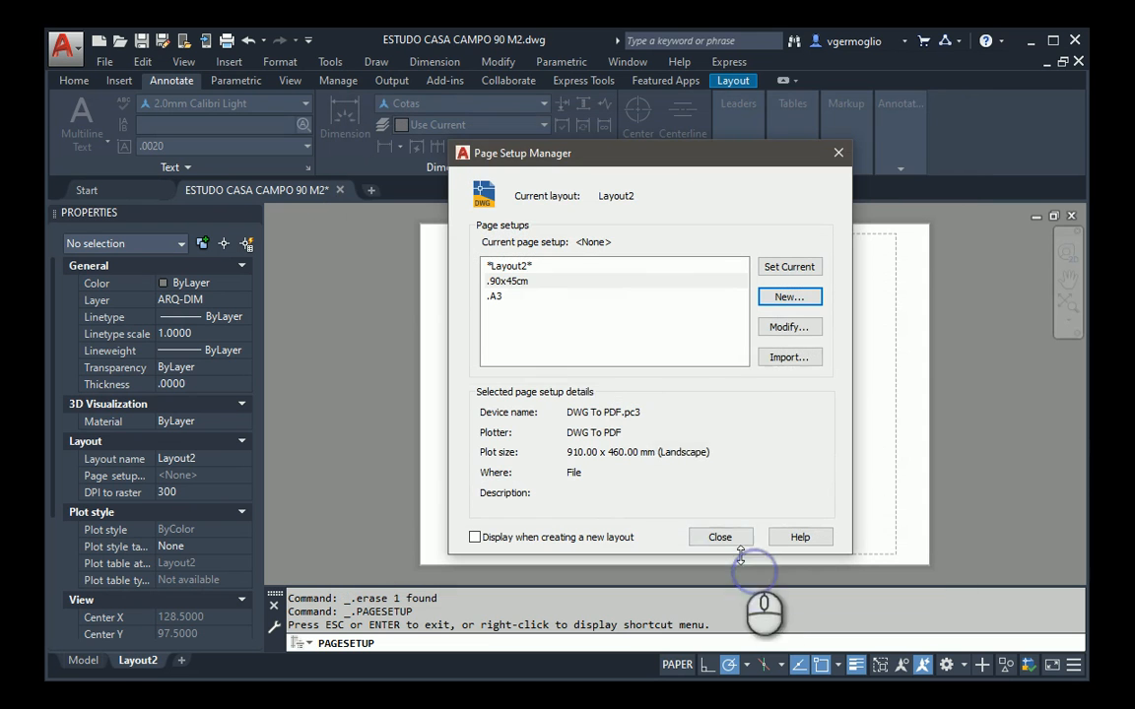
Step: Set the .A3 page setup as current for Layout2 and close the Page Setup Manager
click(496, 298)
click(784, 270)
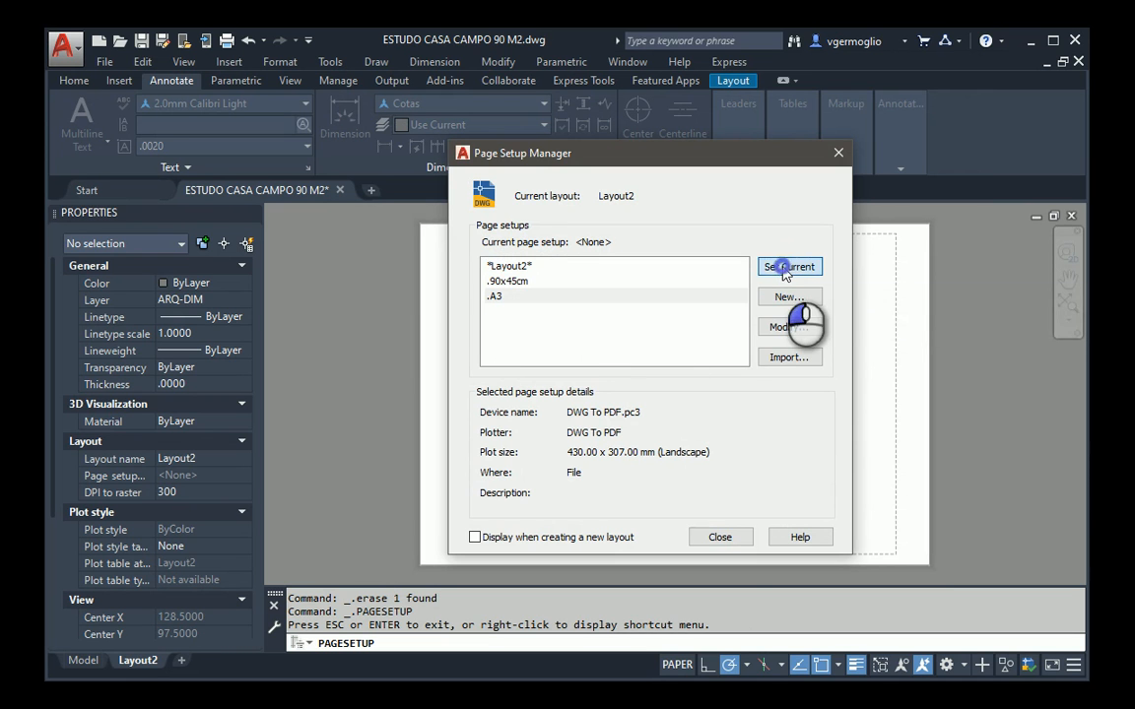
click(720, 538)
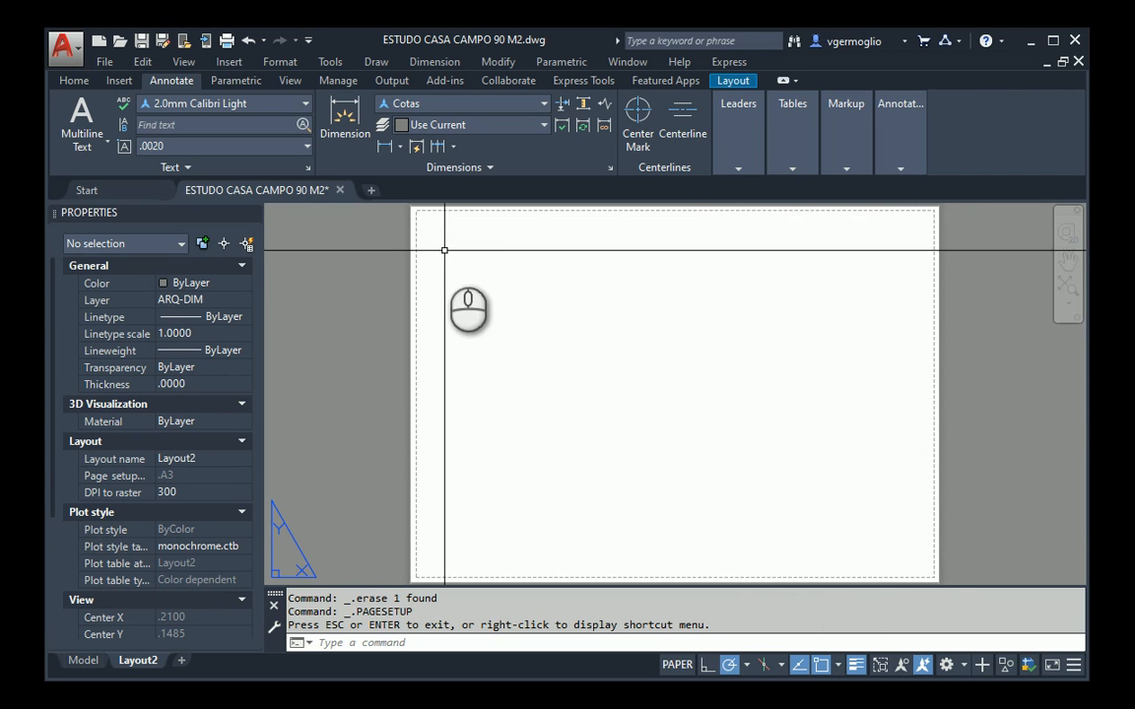
Step: Make PRC-VIS-01 the current layer
click(87, 83)
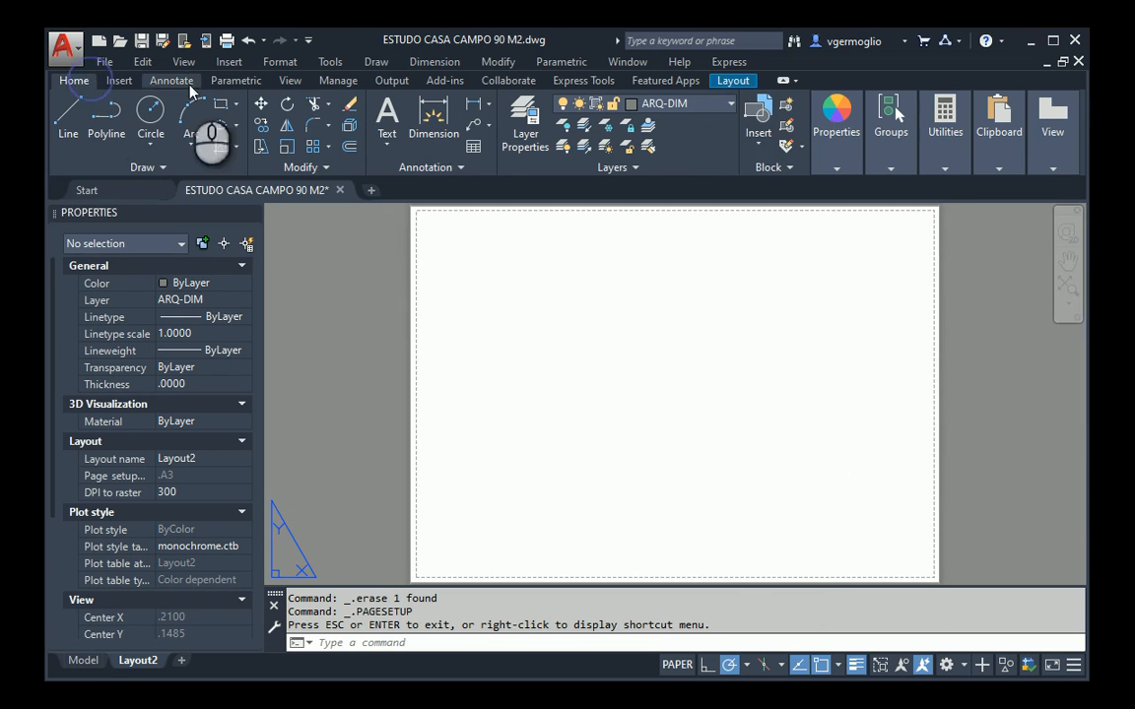
click(731, 106)
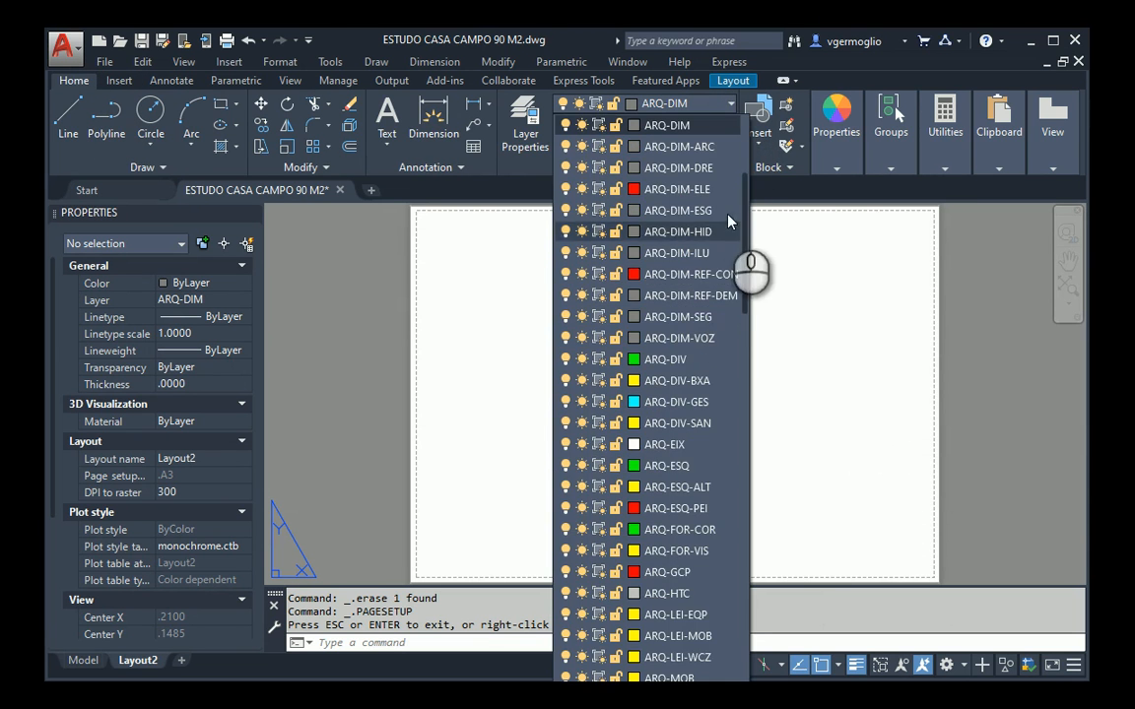
scroll(733, 336, down, 5)
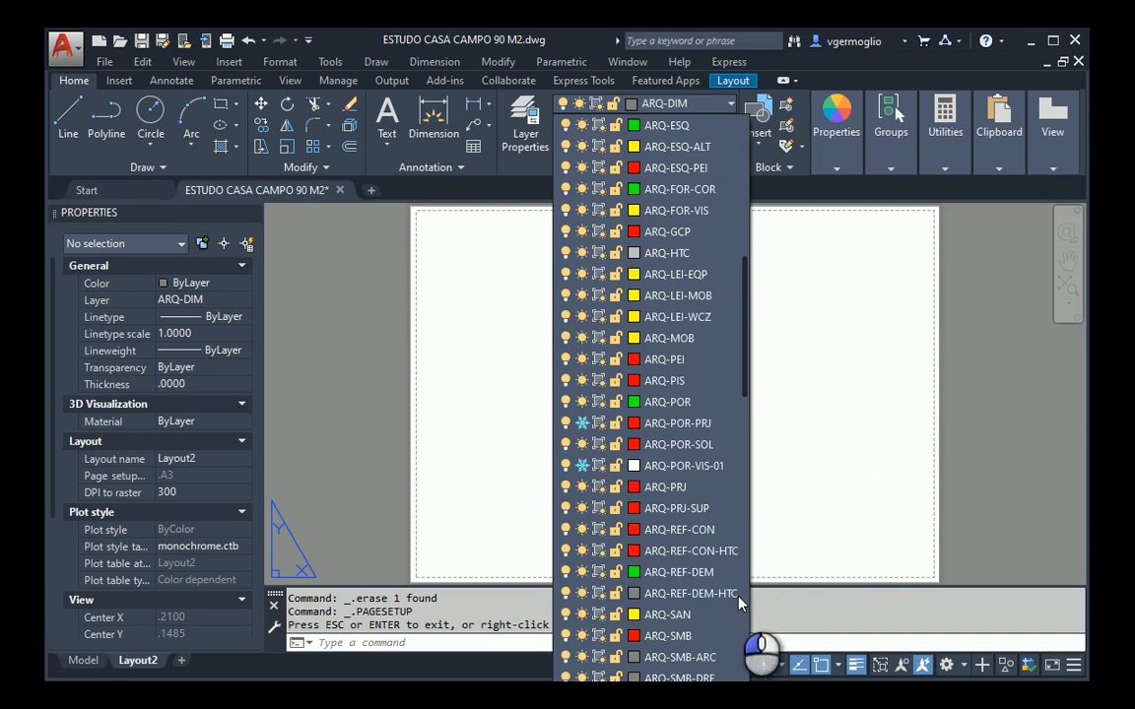
scroll(741, 591, down, 15)
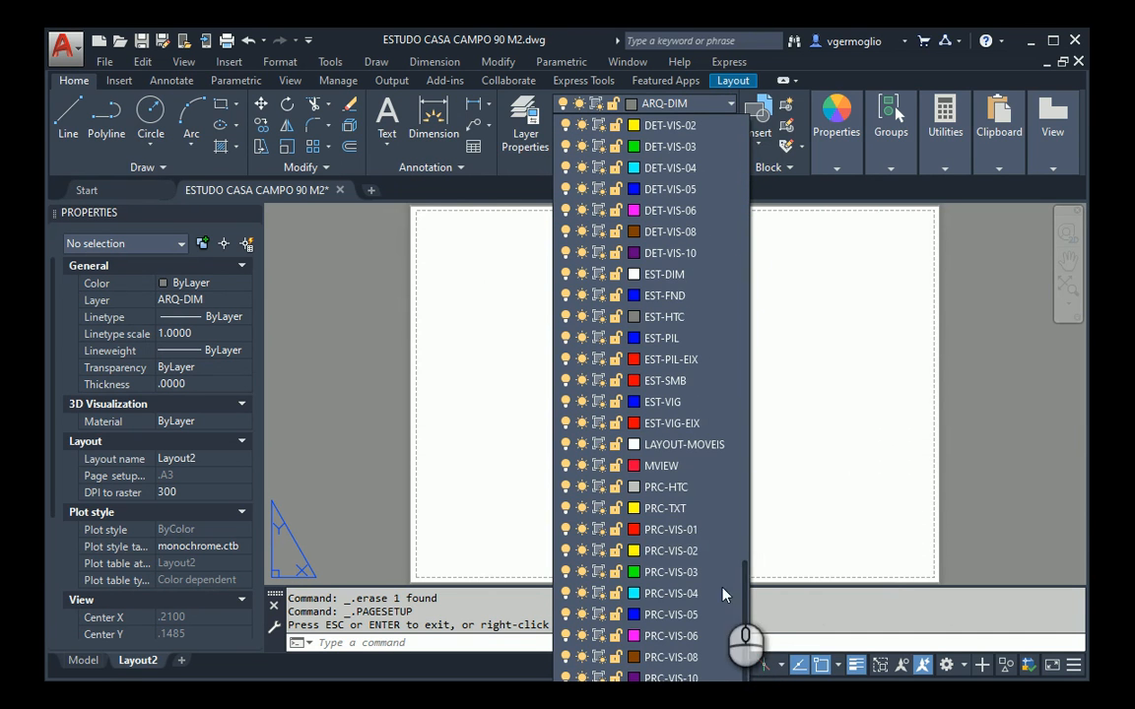
click(680, 530)
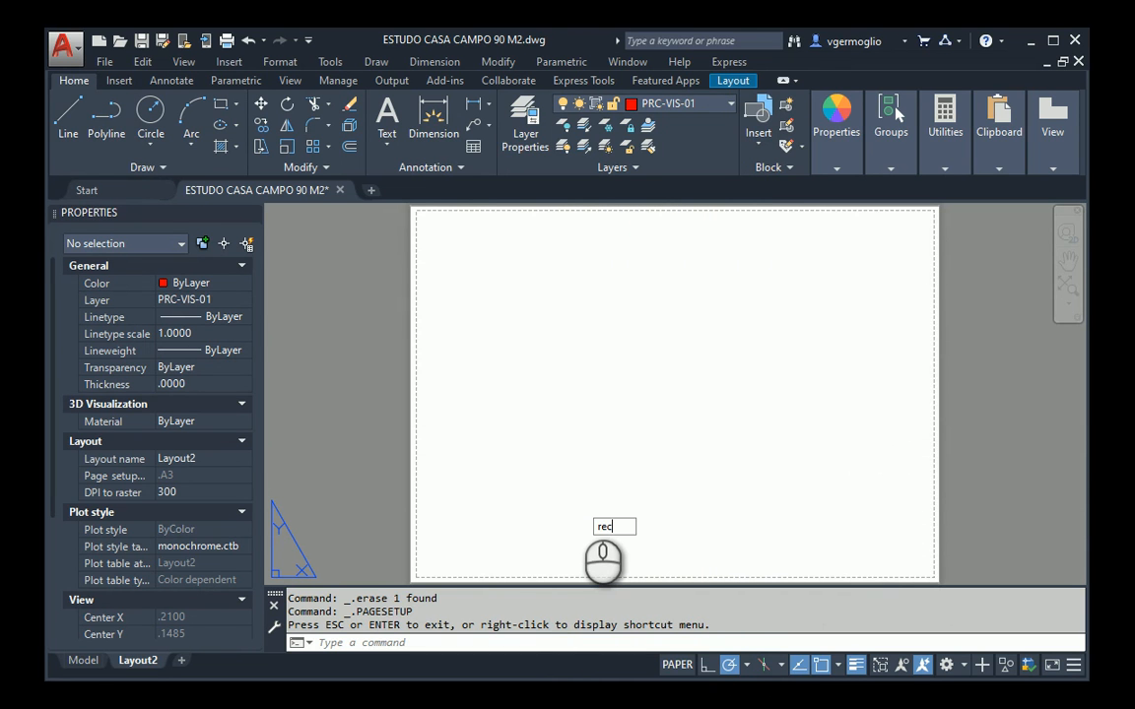
Step: Draw the sheet-edge rectangle from 0,0 with a width of .42 and a height of .297
key(Return)
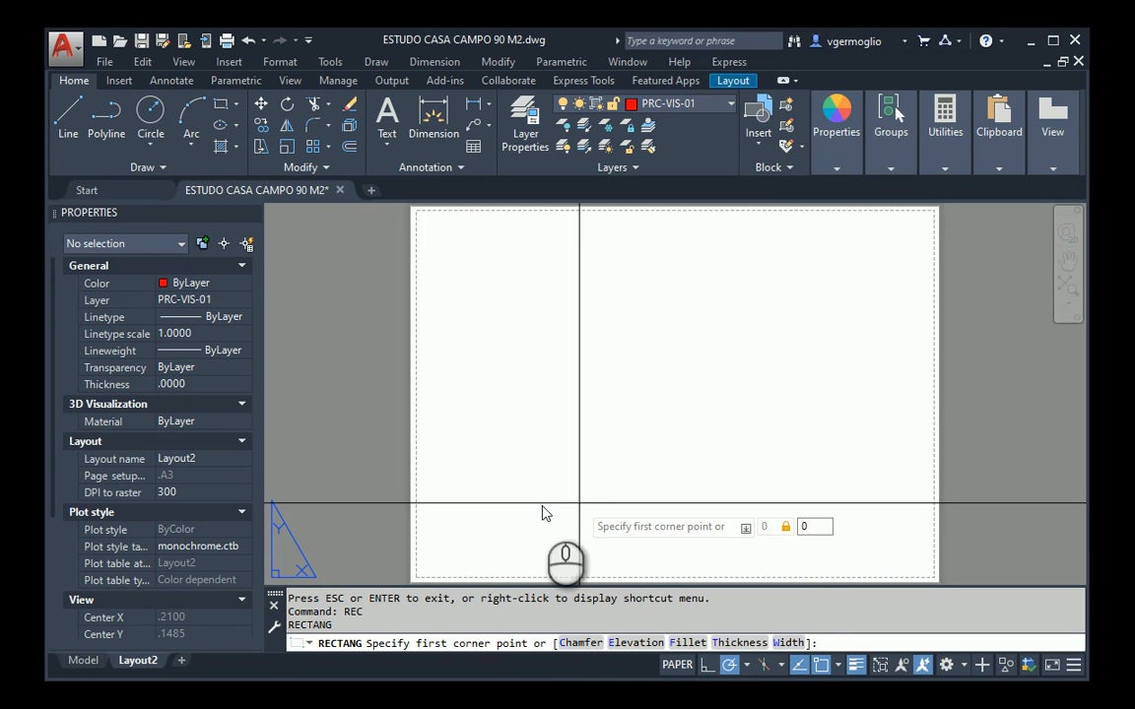
key(Return)
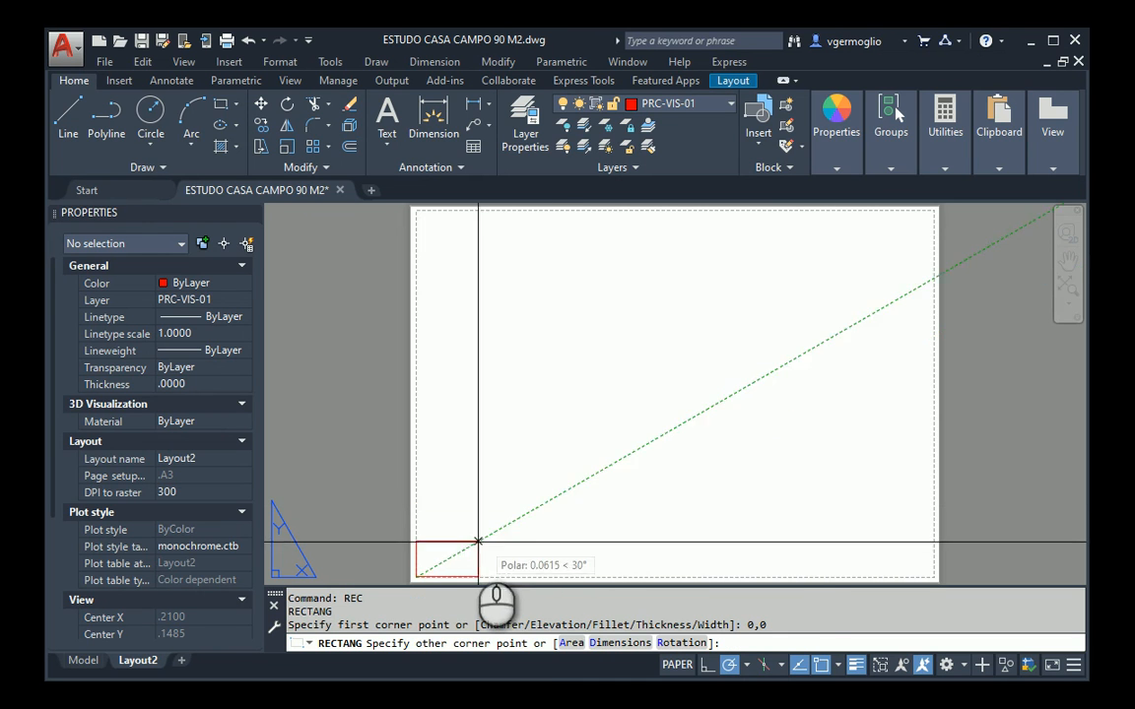
scroll(478, 540, up, 3)
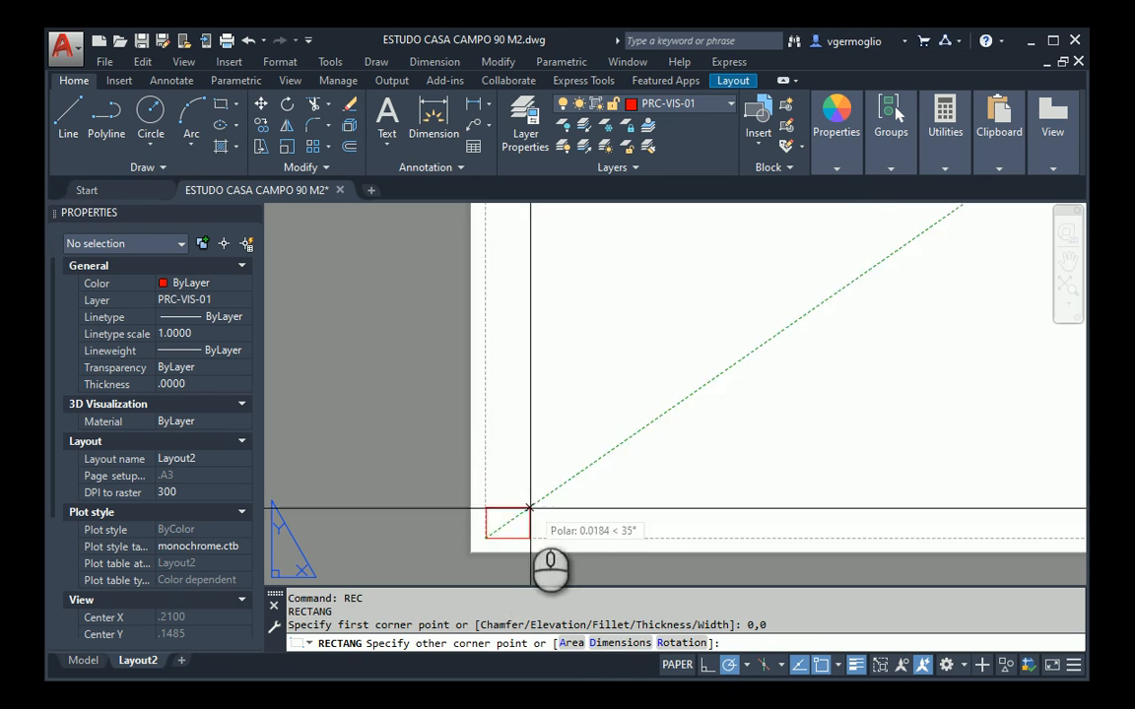
scroll(530, 508, up, 3)
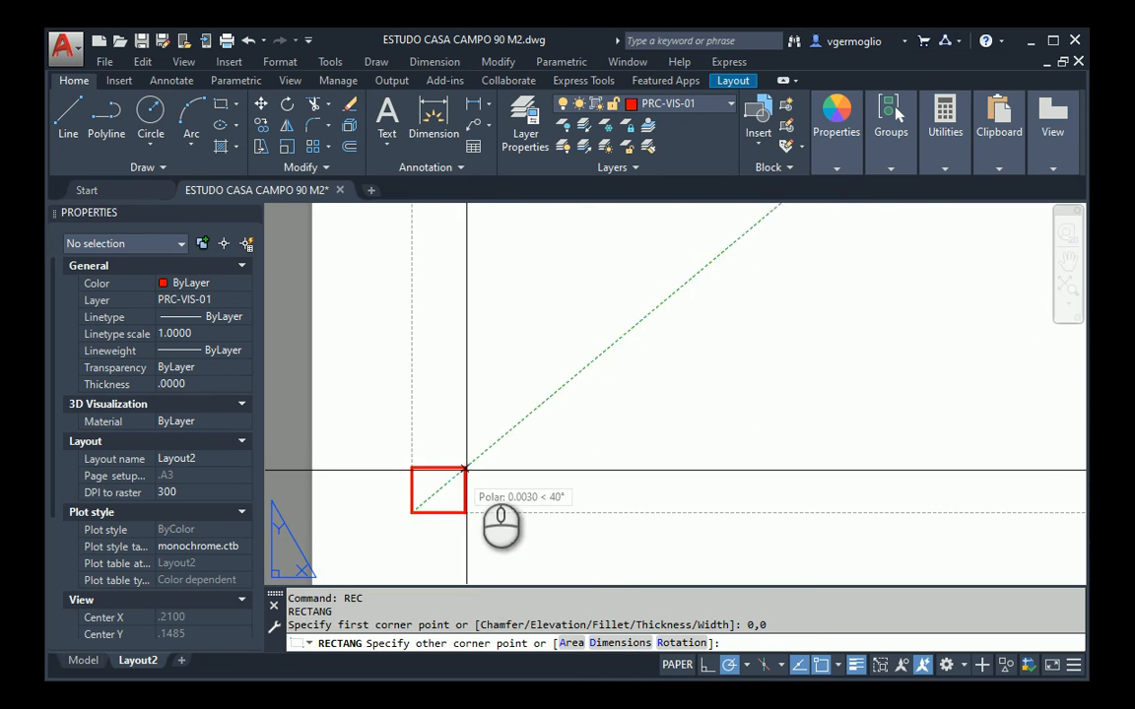
scroll(454, 542, down, 5)
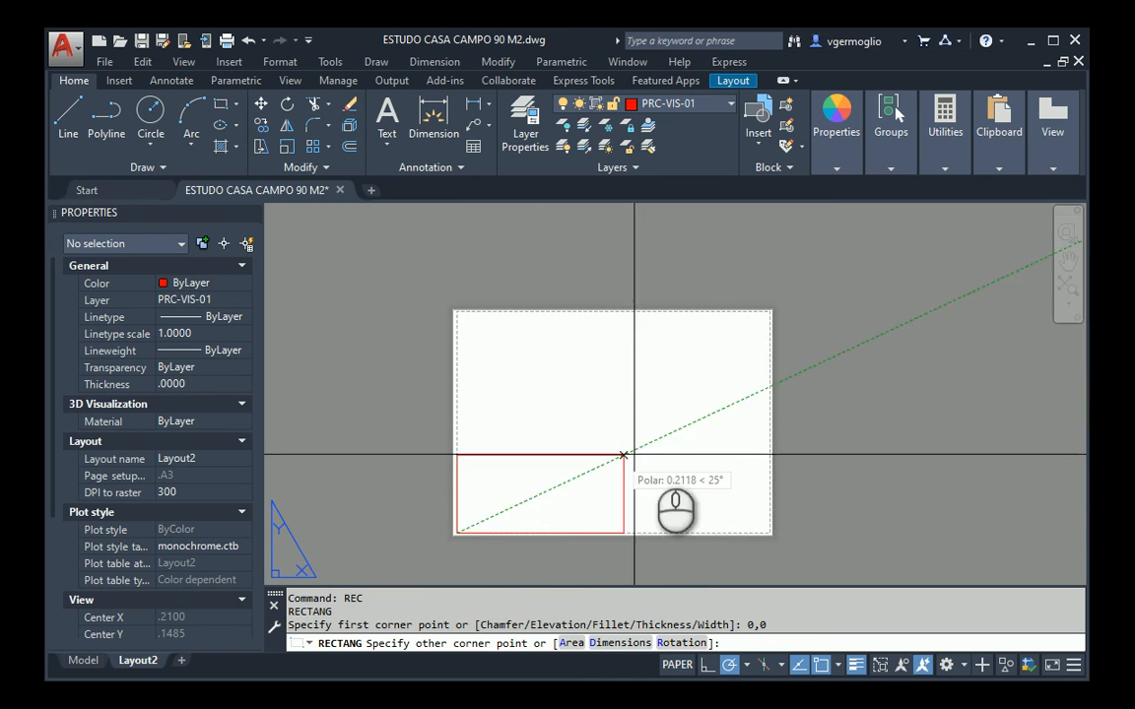
scroll(709, 387, up, 3)
scroll(715, 364, down, 2)
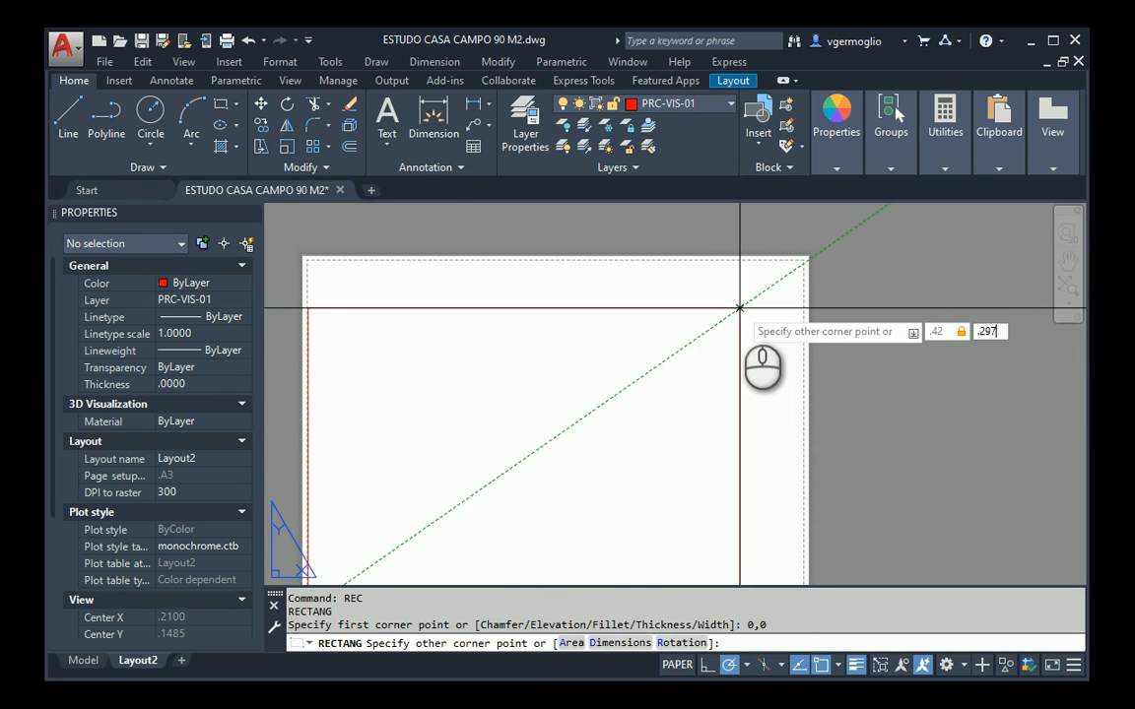
key(Return)
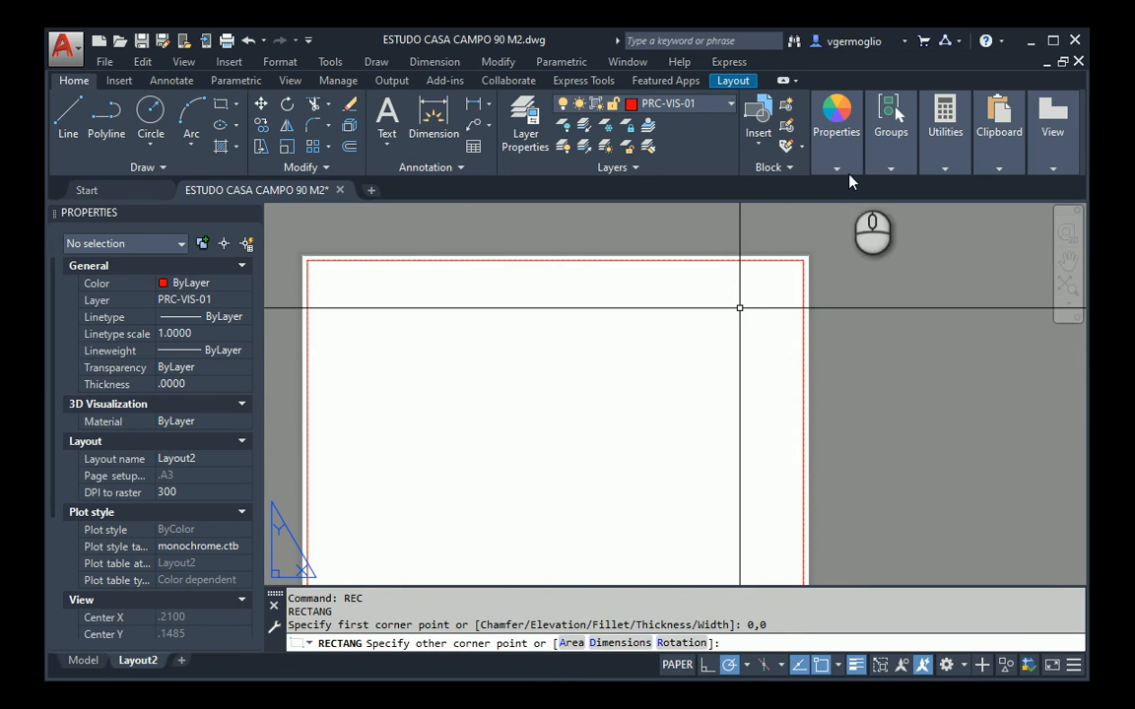
Step: Offset the sheet-edge rectangle inward by .007 to form the margin frame
scroll(774, 322, down, 2)
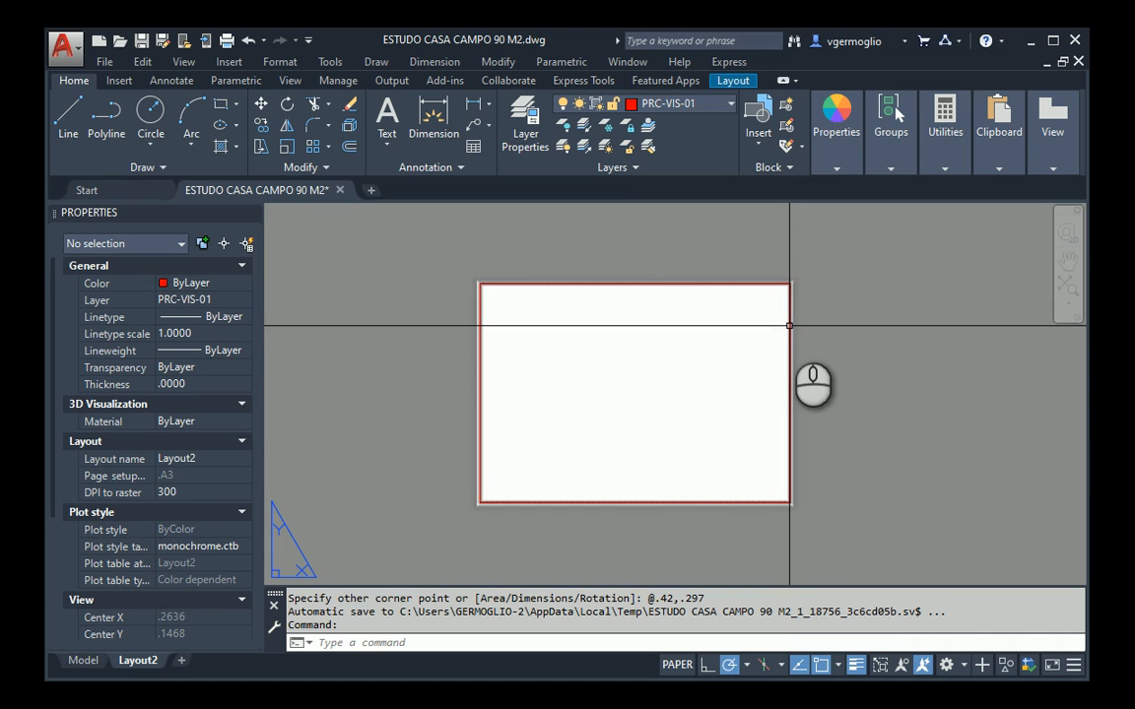
scroll(789, 327, up, 3)
scroll(552, 315, down, 3)
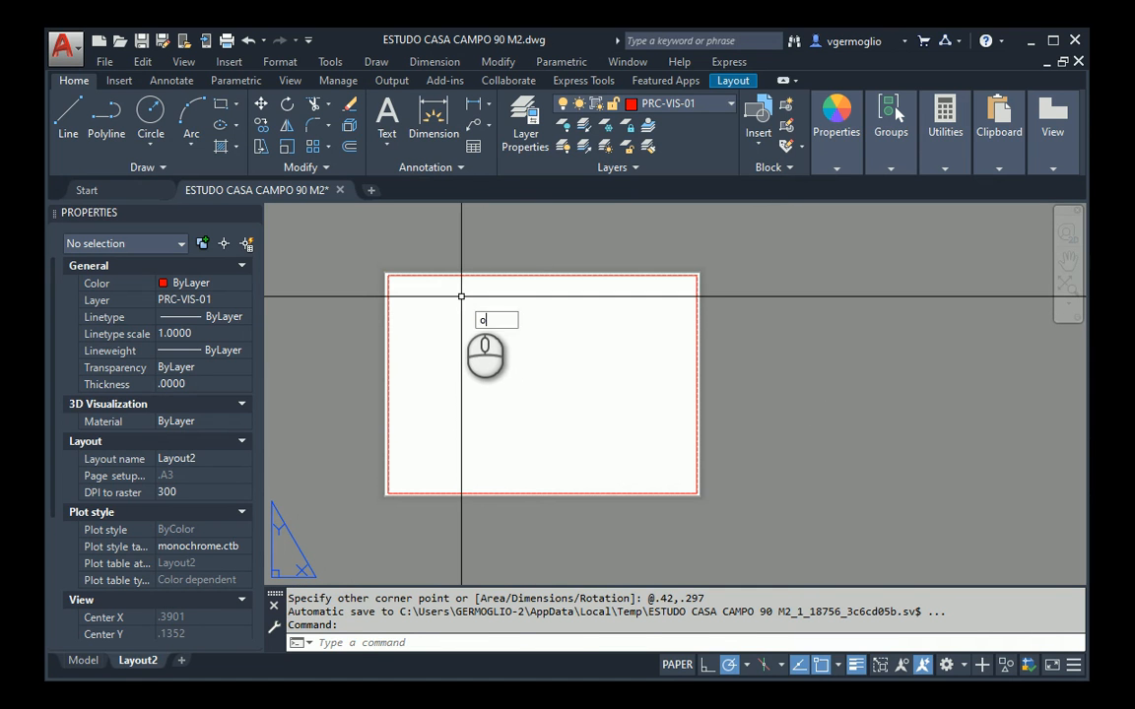
key(Return)
text(.00)
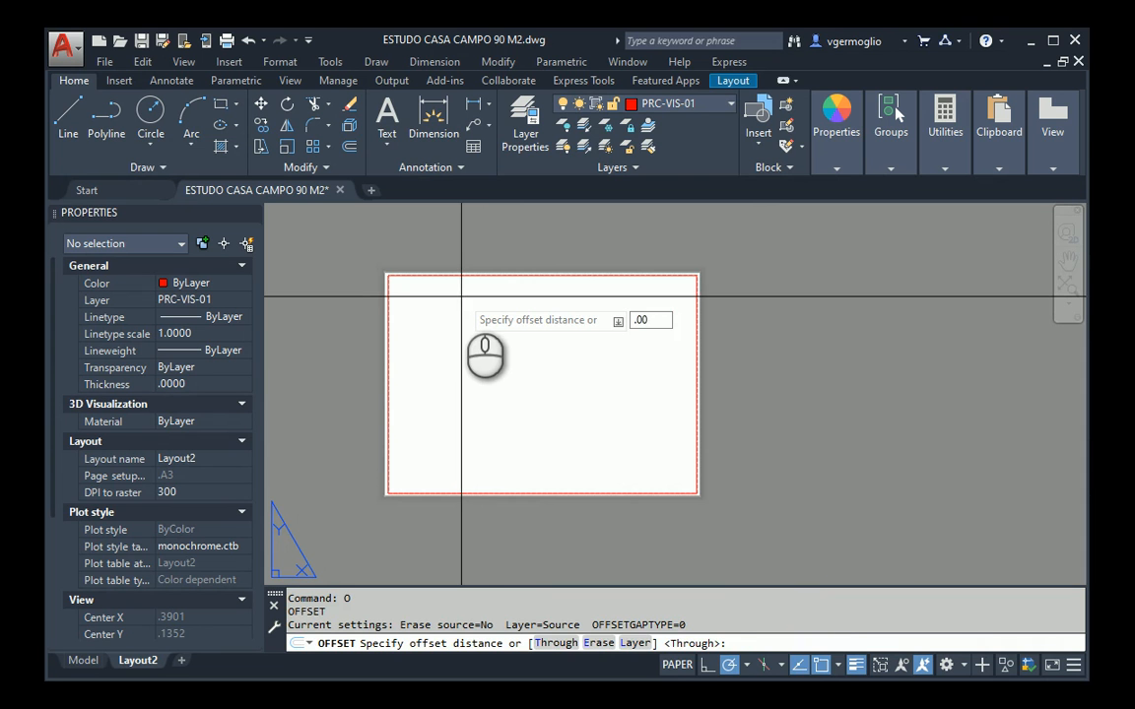
text(7)
key(Return)
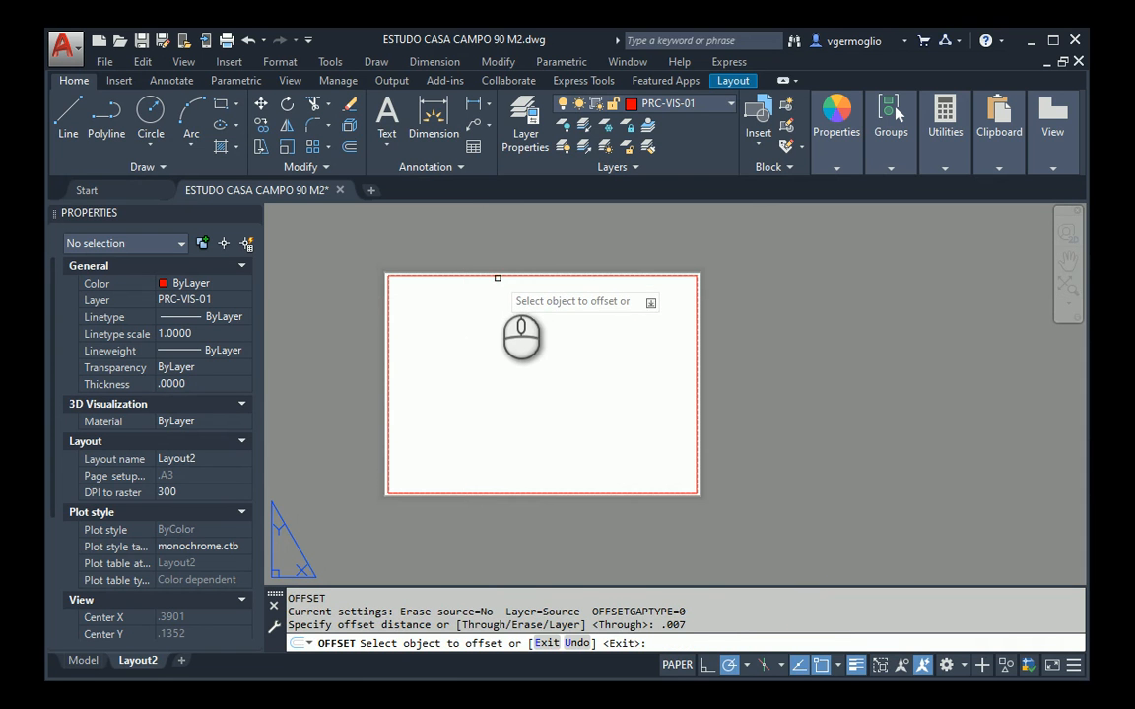
click(499, 276)
click(503, 324)
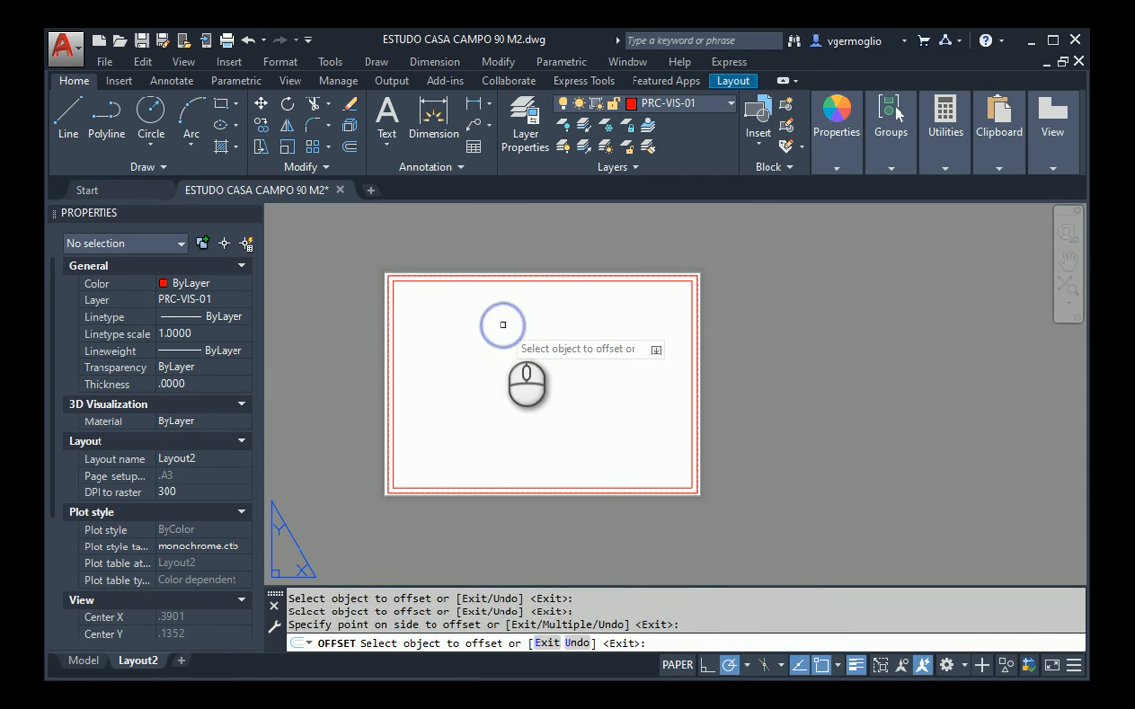
right_click(503, 324)
Step: Offset the sheet-edge rectangle inward by .025 as a guide for the left binding margin
right_click(502, 319)
text(.0)
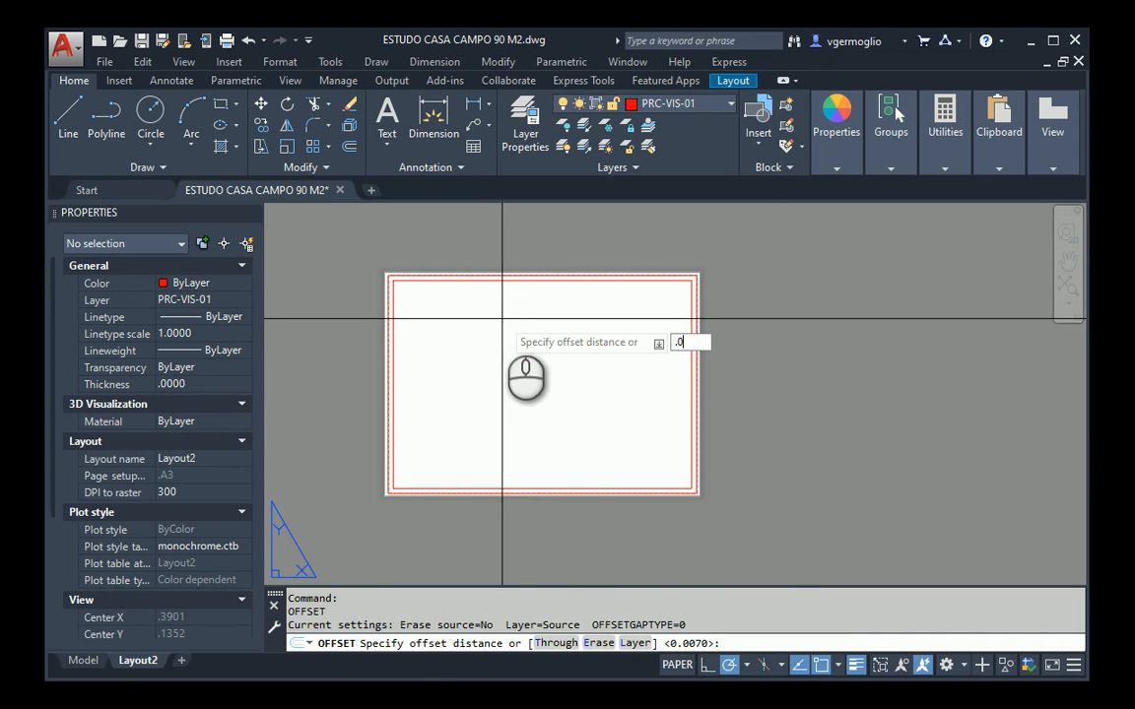
text(25)
key(Return)
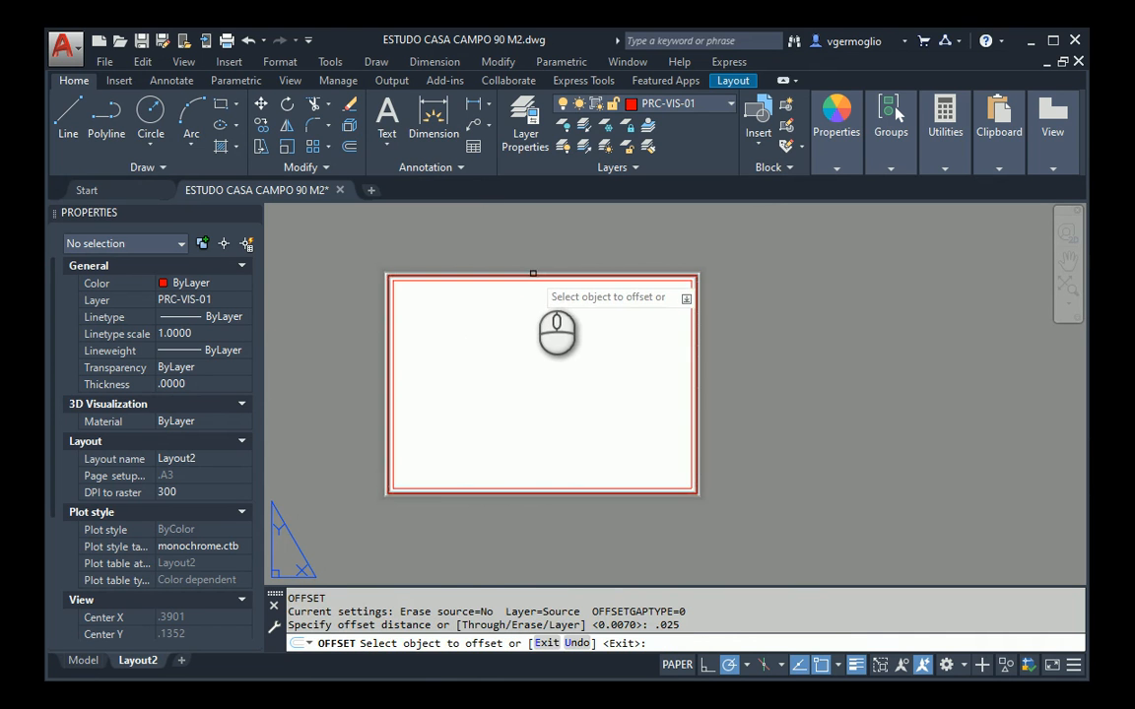
click(533, 275)
click(527, 337)
right_click(517, 337)
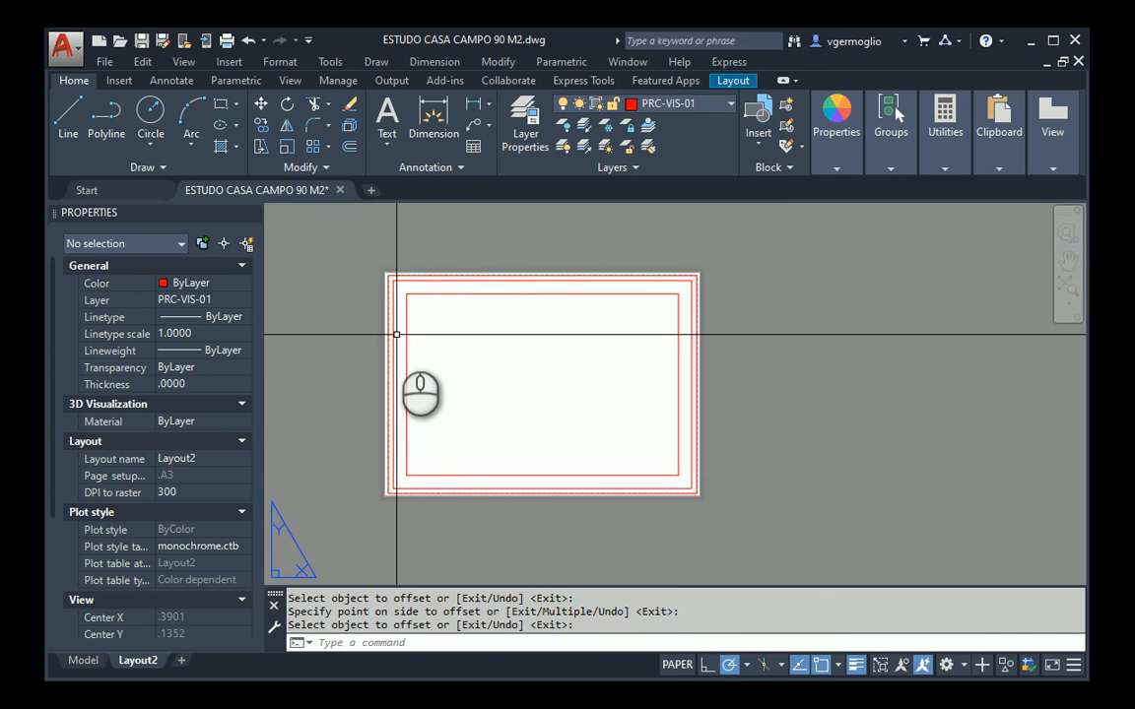
Step: Stretch the left side of the .007 margin frame to align with the left side of the .025 guide rectangle
click(393, 334)
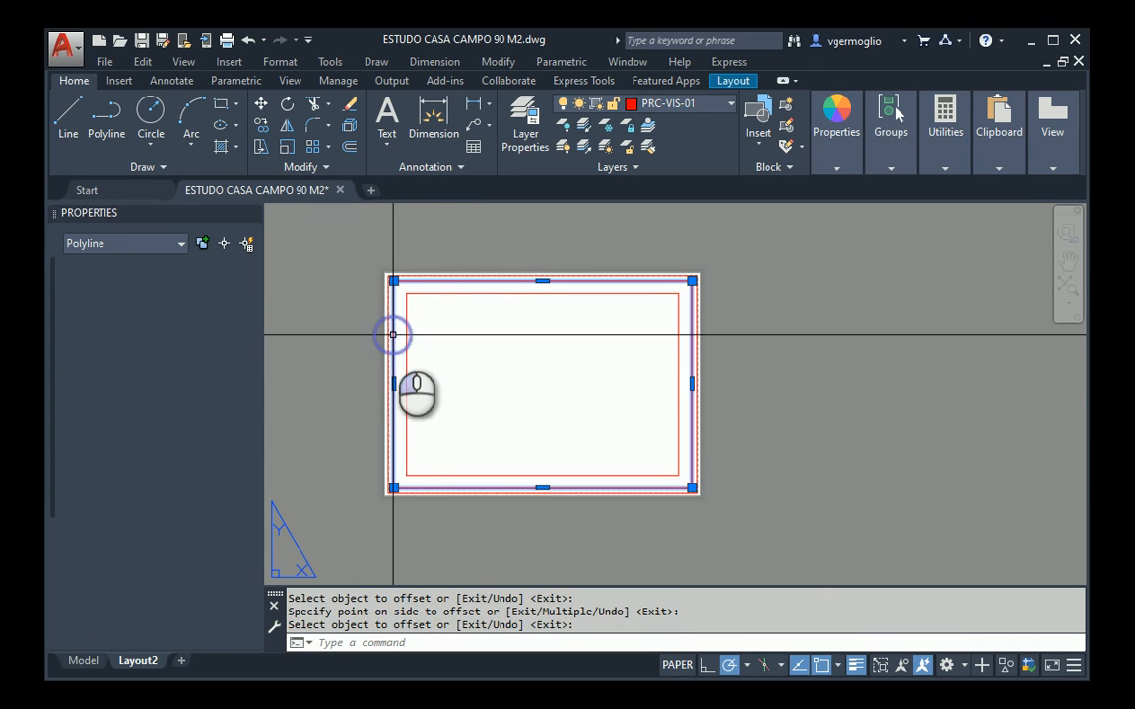
click(395, 388)
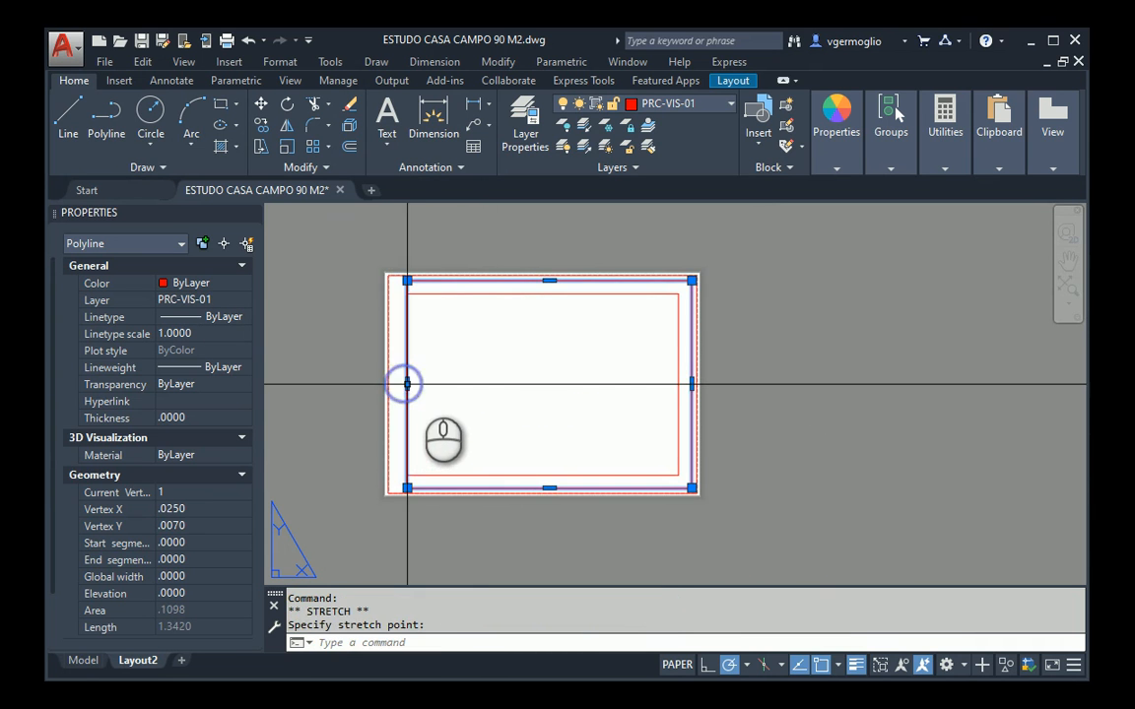
key(Escape)
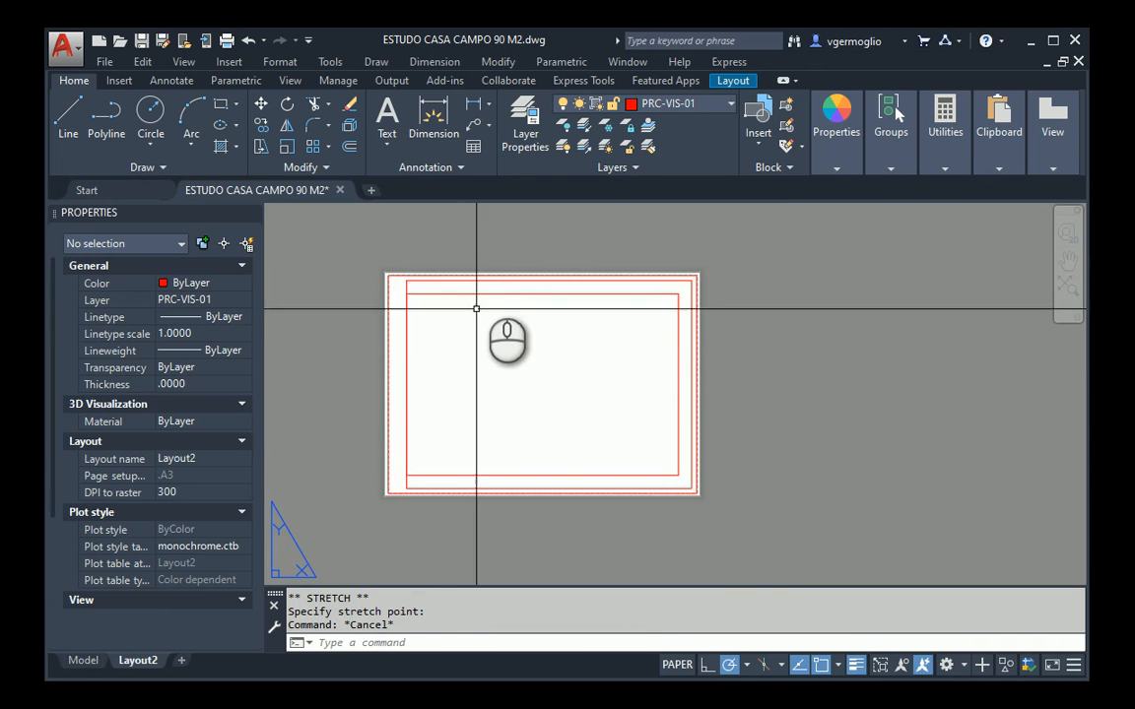
Step: Delete the innermost guide rectangle
click(481, 286)
click(465, 312)
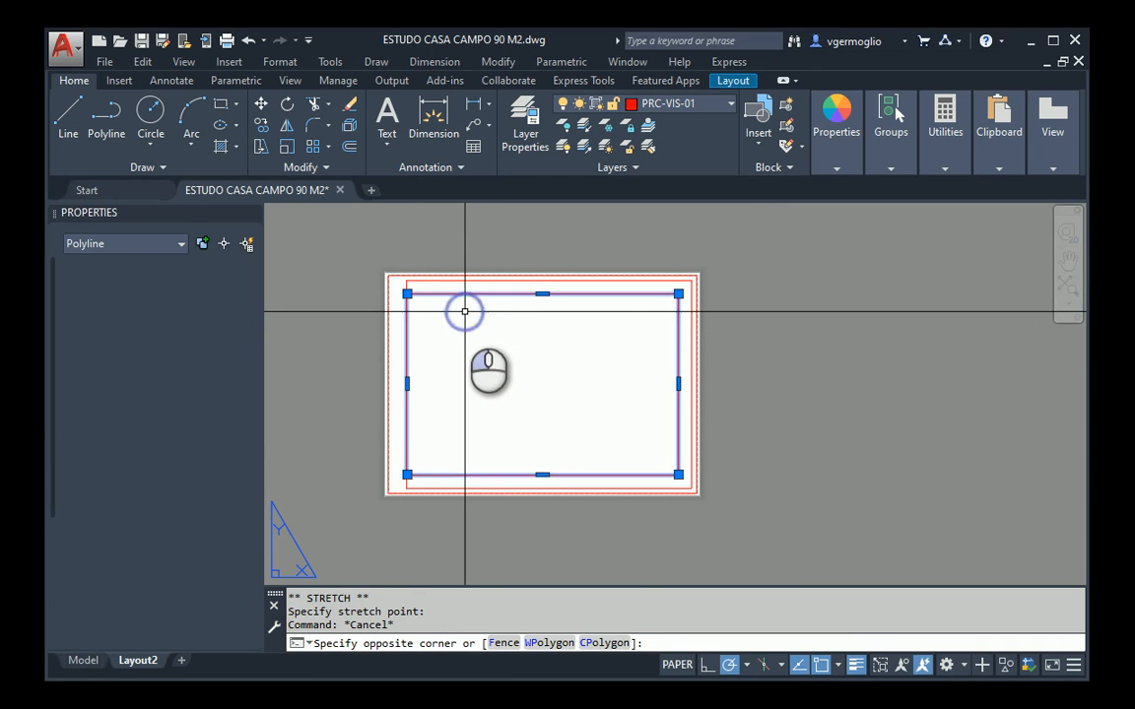
key(Delete)
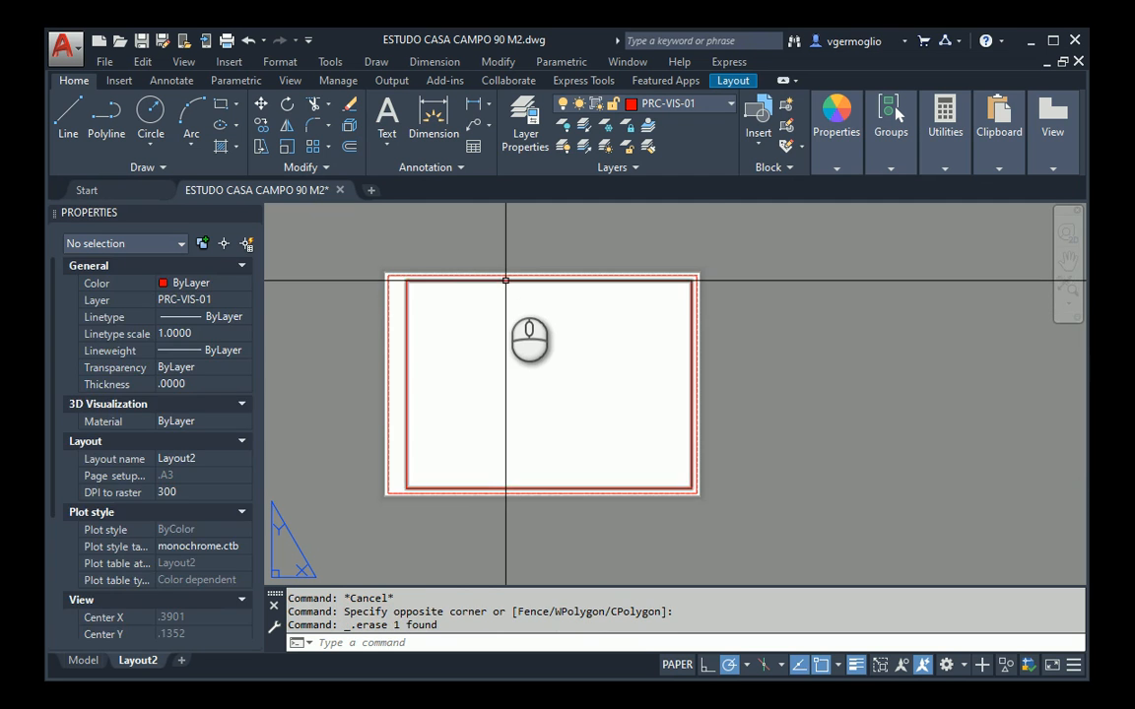
Step: Assign the inner margin frame to the PRC-VIS-05 layer and clear the selection
click(505, 280)
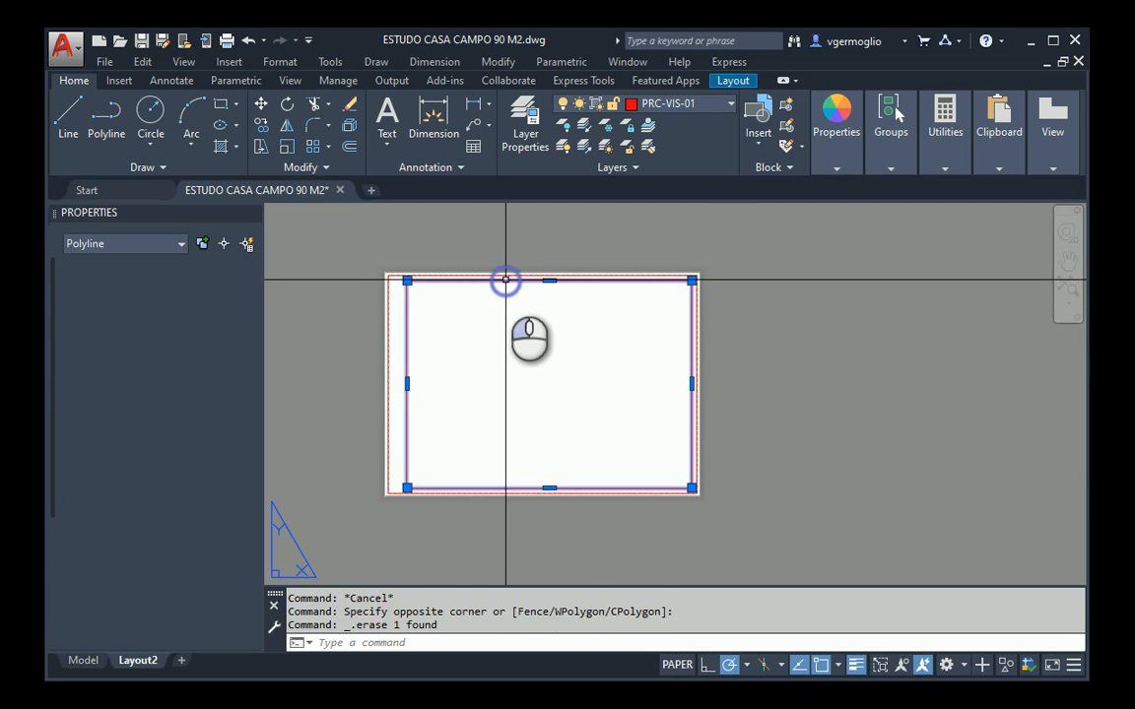
click(719, 106)
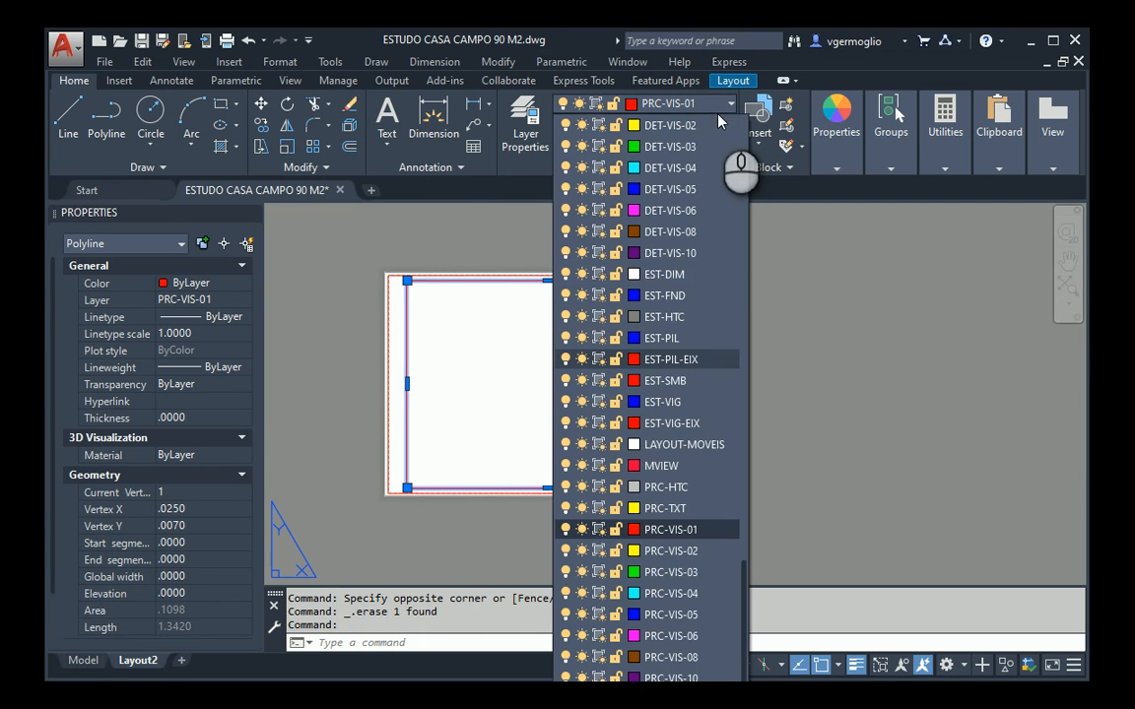
click(686, 615)
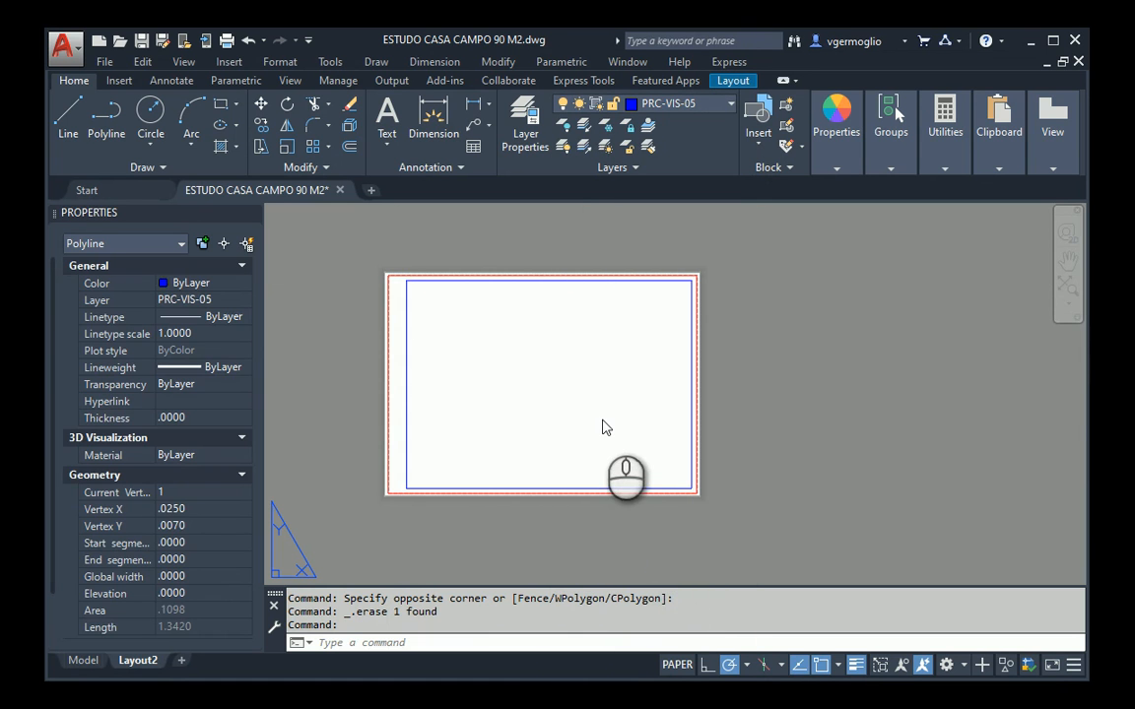
key(Escape)
key(Escape)
key(Escape)
Step: Make MVIEW the current layer
scroll(406, 348, up, 2)
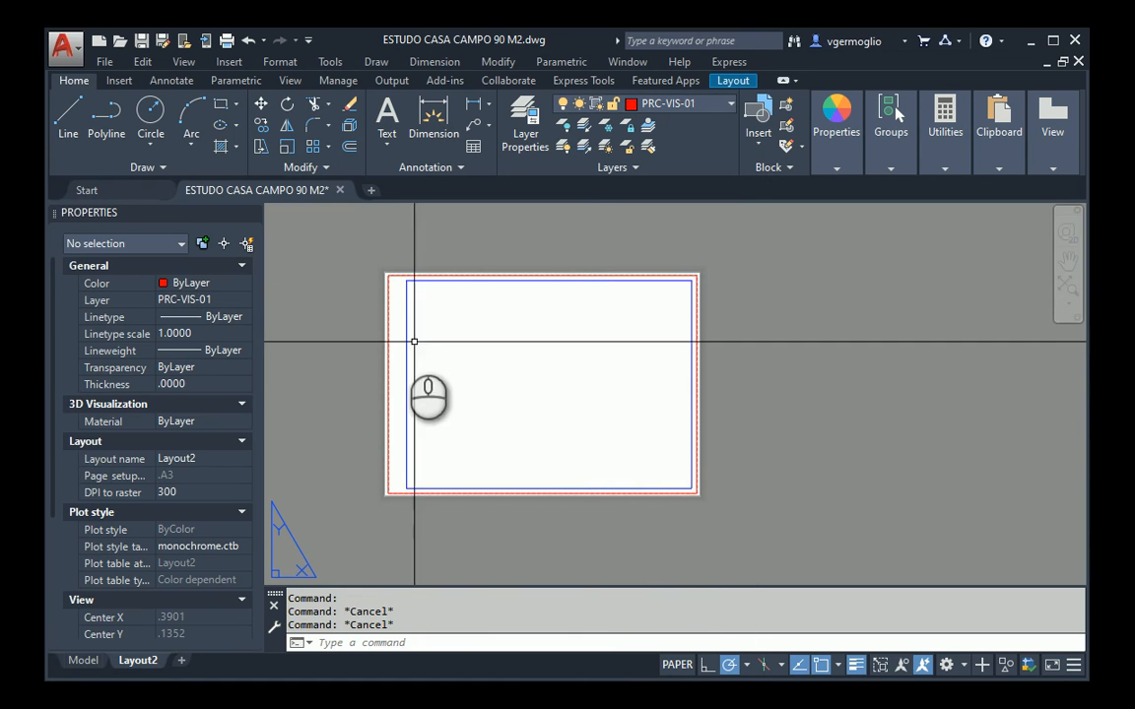
scroll(406, 349, down, 2)
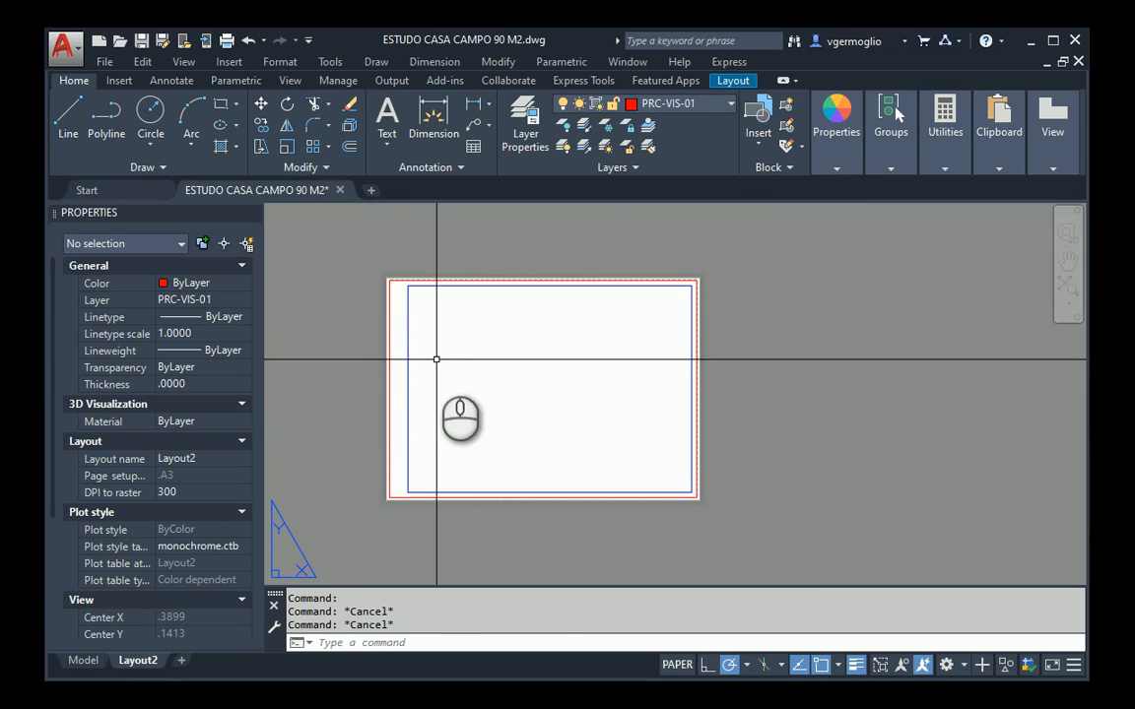
click(716, 109)
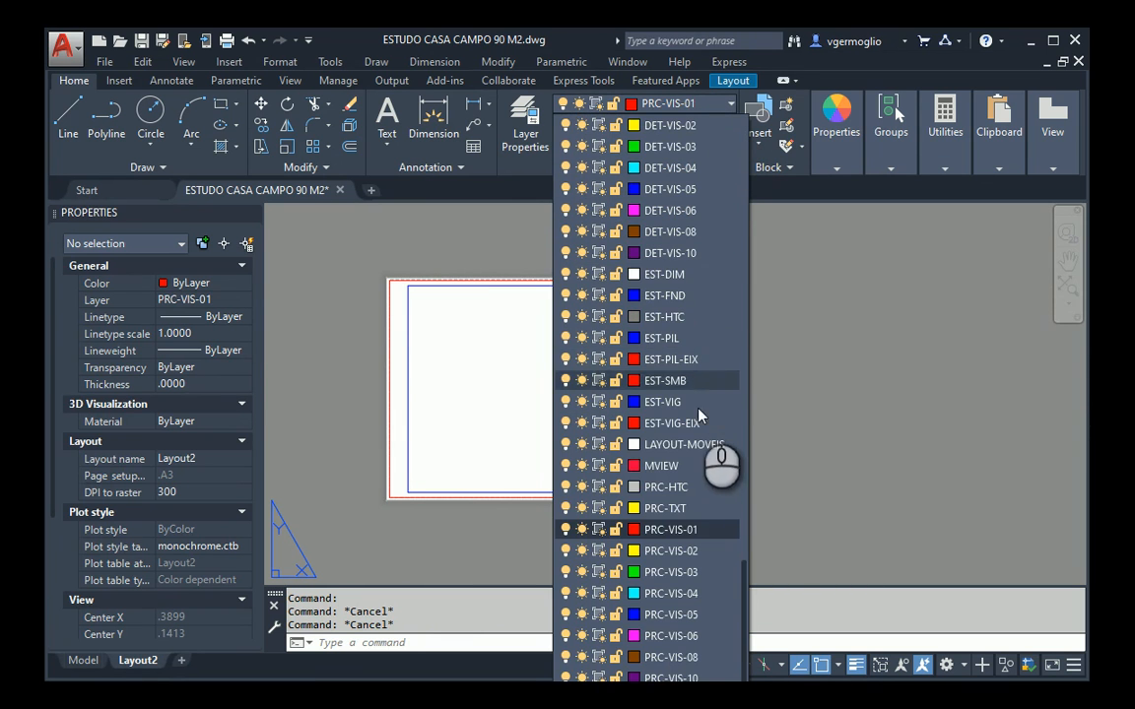
click(677, 469)
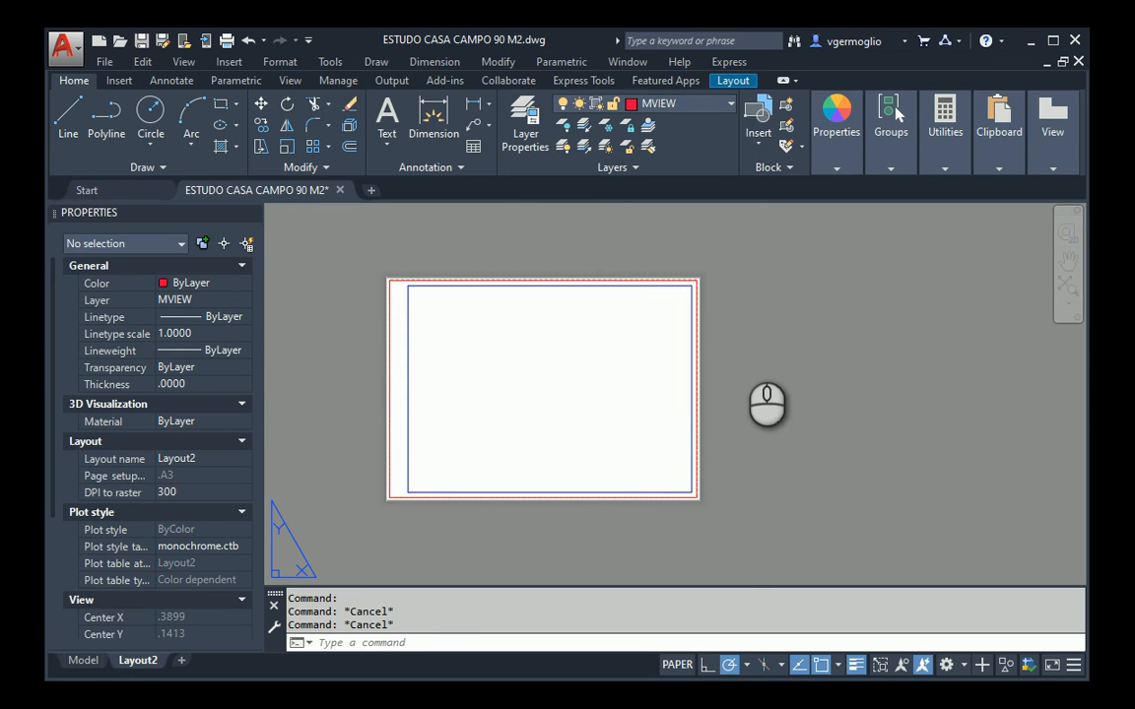
Step: Examine the plot setting of the MVIEW layer in the Layer Properties Manager, then close it
text(LA)
key(Return)
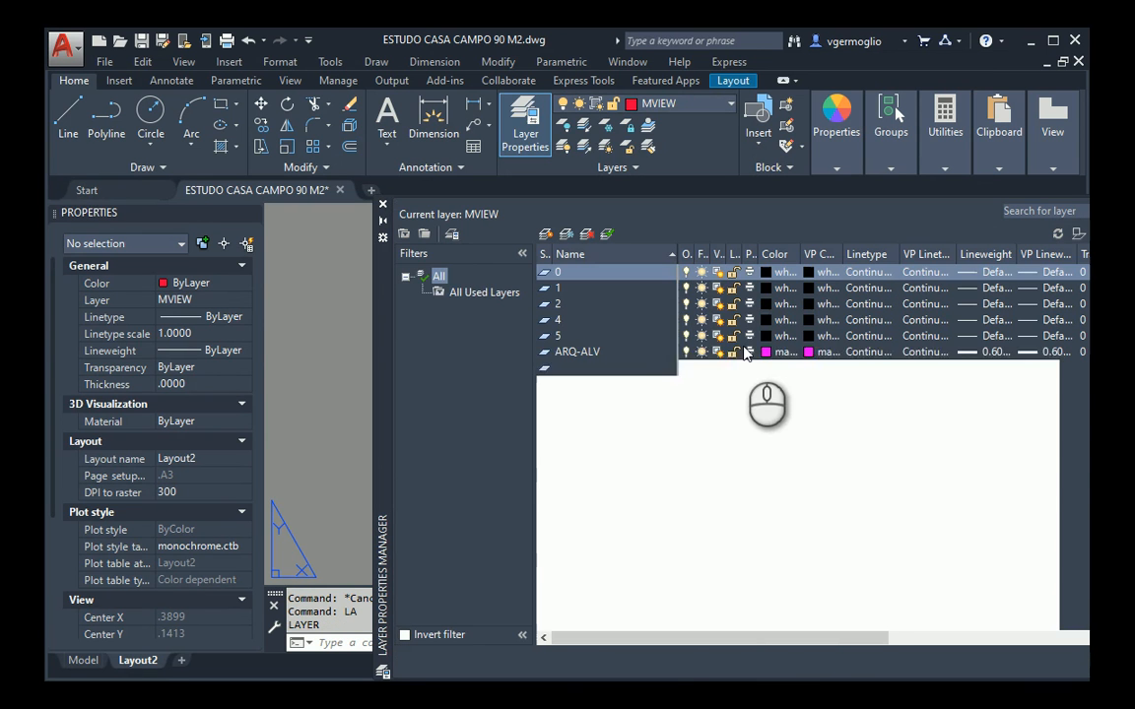
click(615, 369)
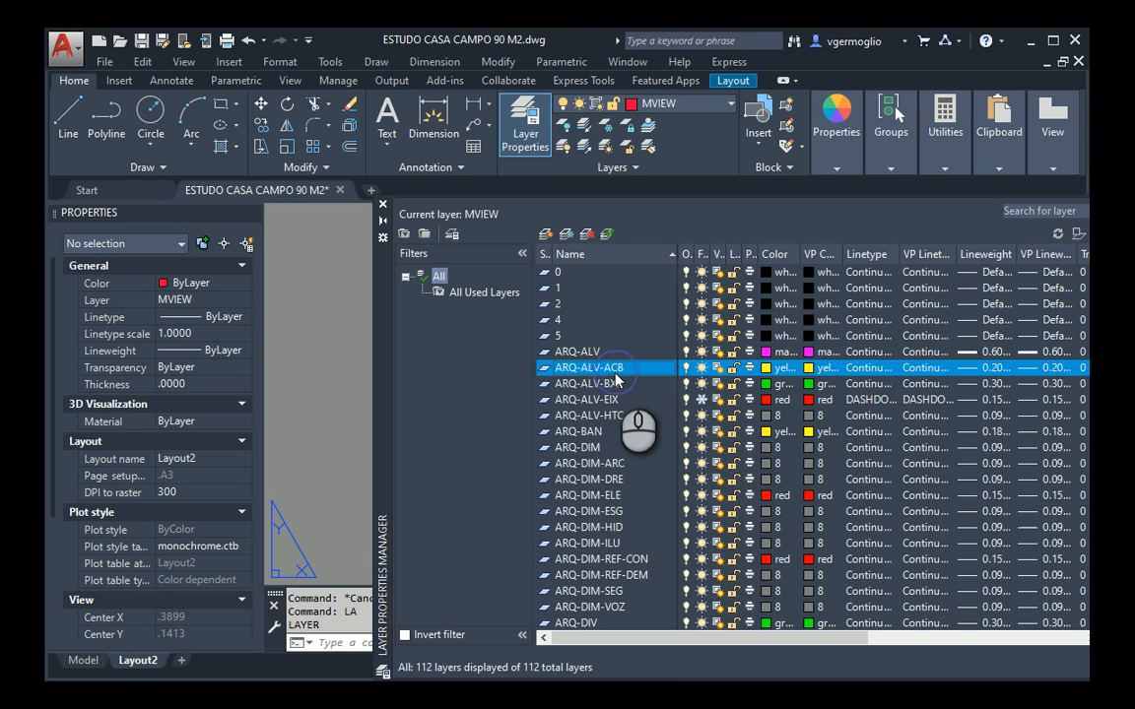
key(m)
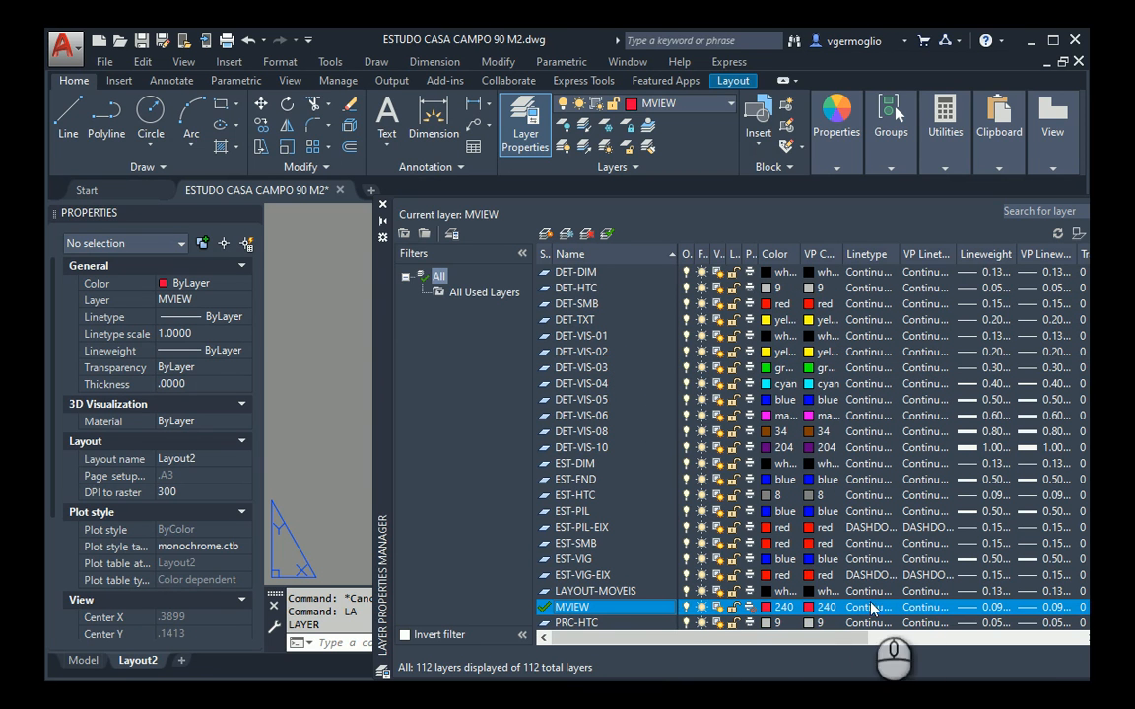
click(893, 638)
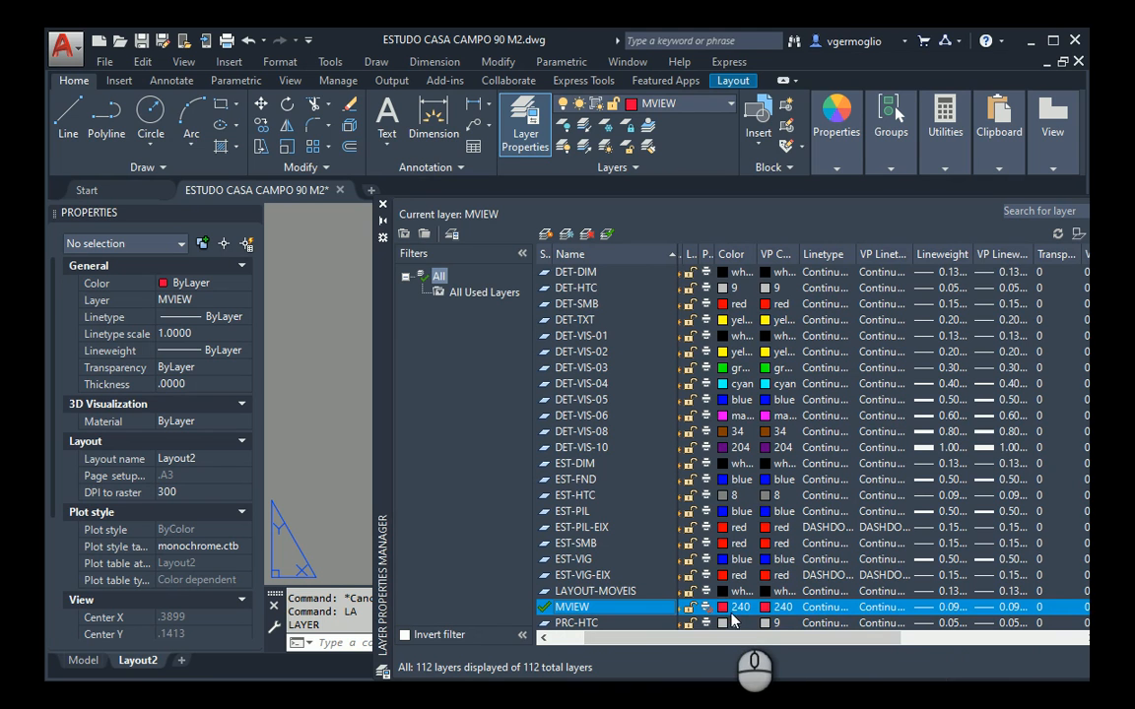
click(710, 607)
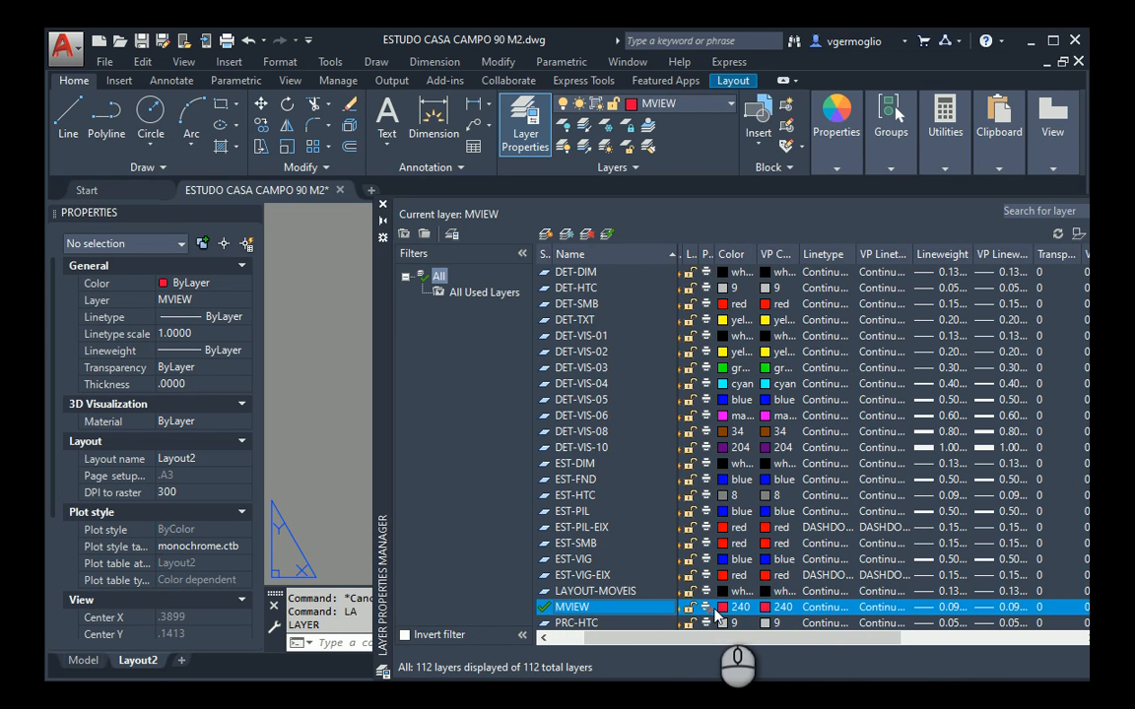
click(382, 209)
Step: Create a polygonal viewport with MVIEW covering the left half of the margin frame, from its corners to its midpoints
scroll(380, 328, up, 2)
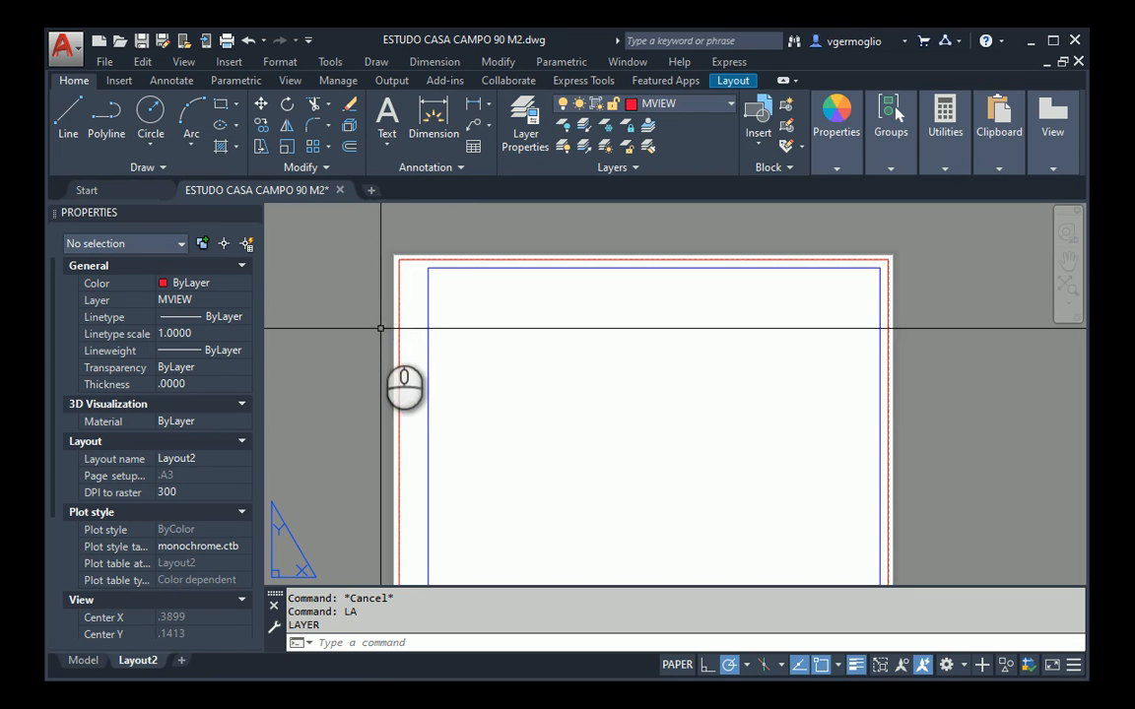
scroll(408, 411, down, 2)
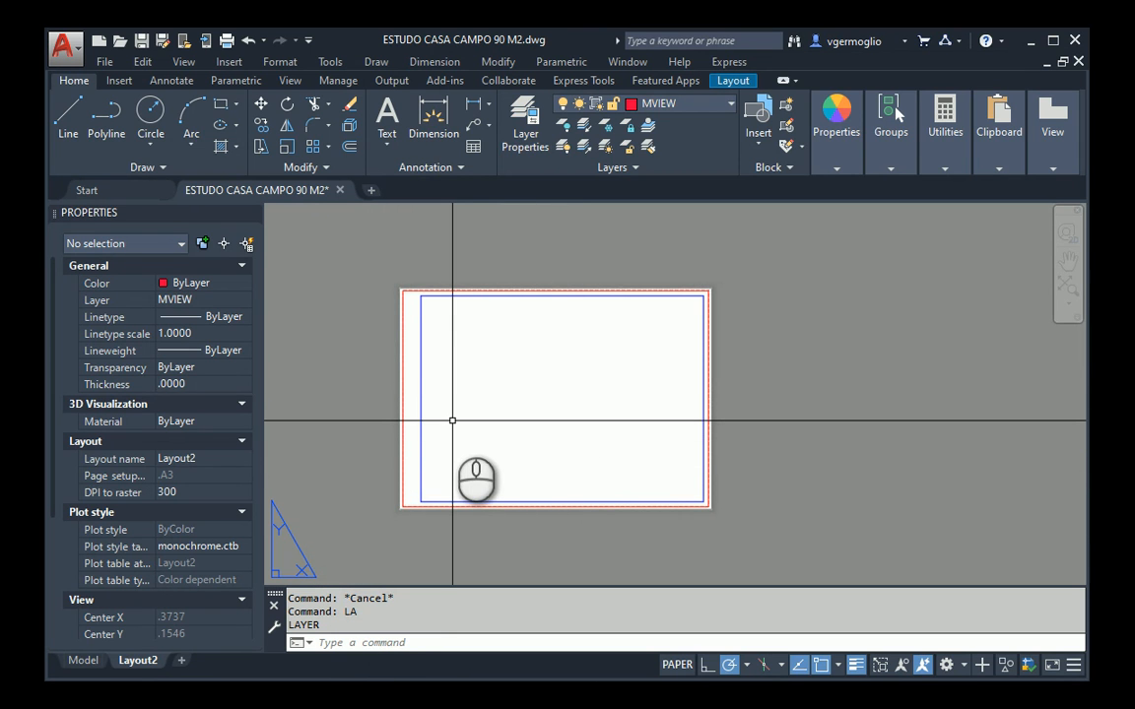
text(v)
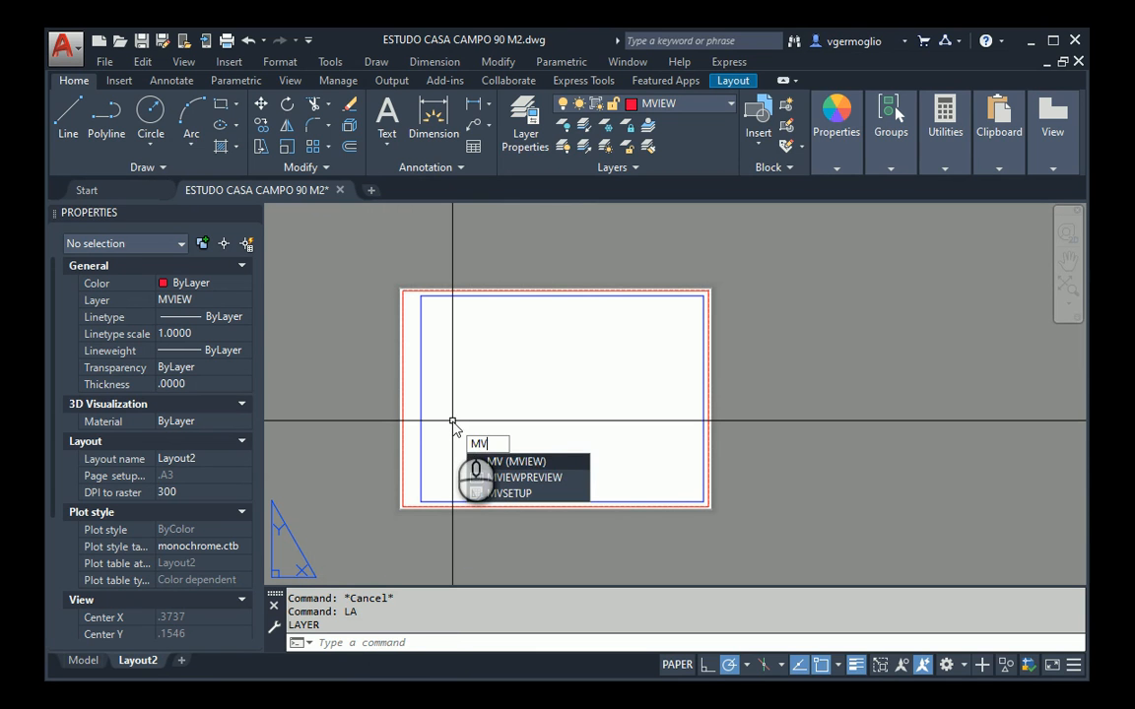
key(Return)
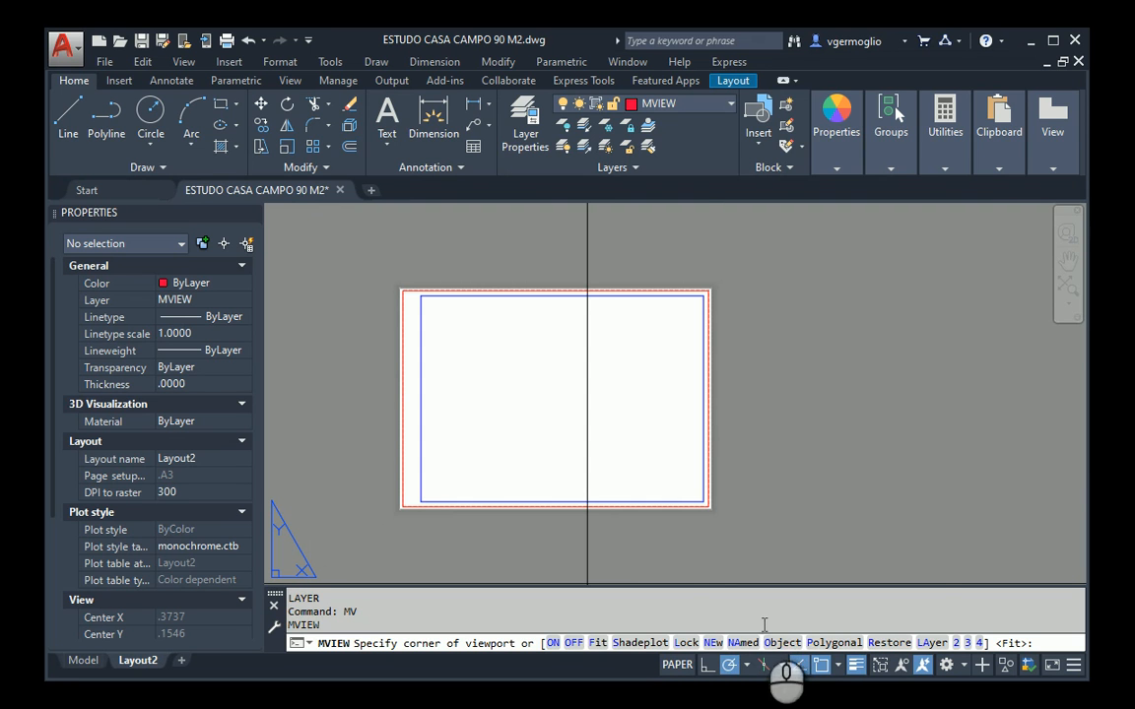
click(833, 642)
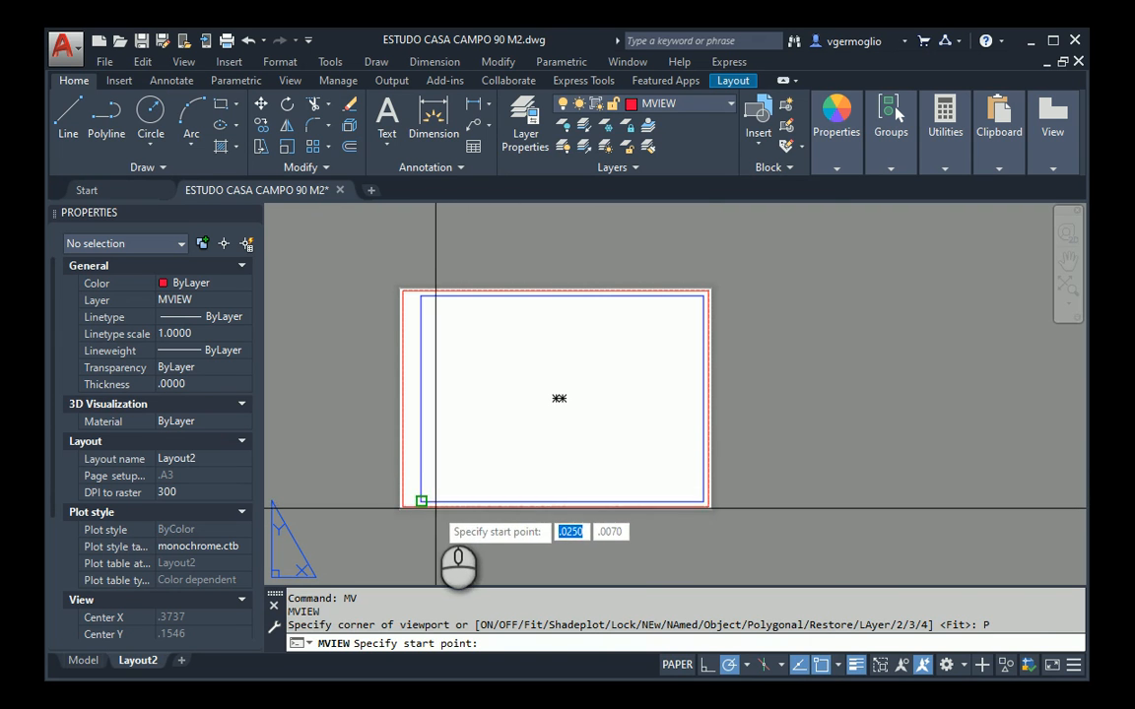
click(422, 500)
click(424, 301)
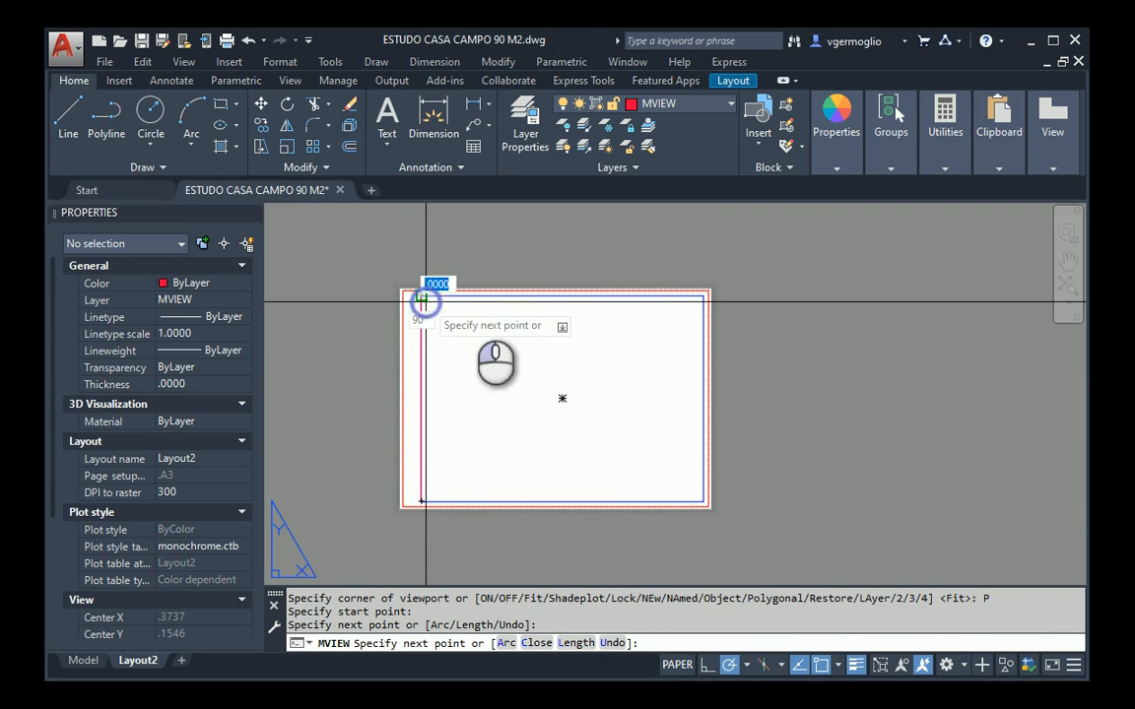
click(562, 296)
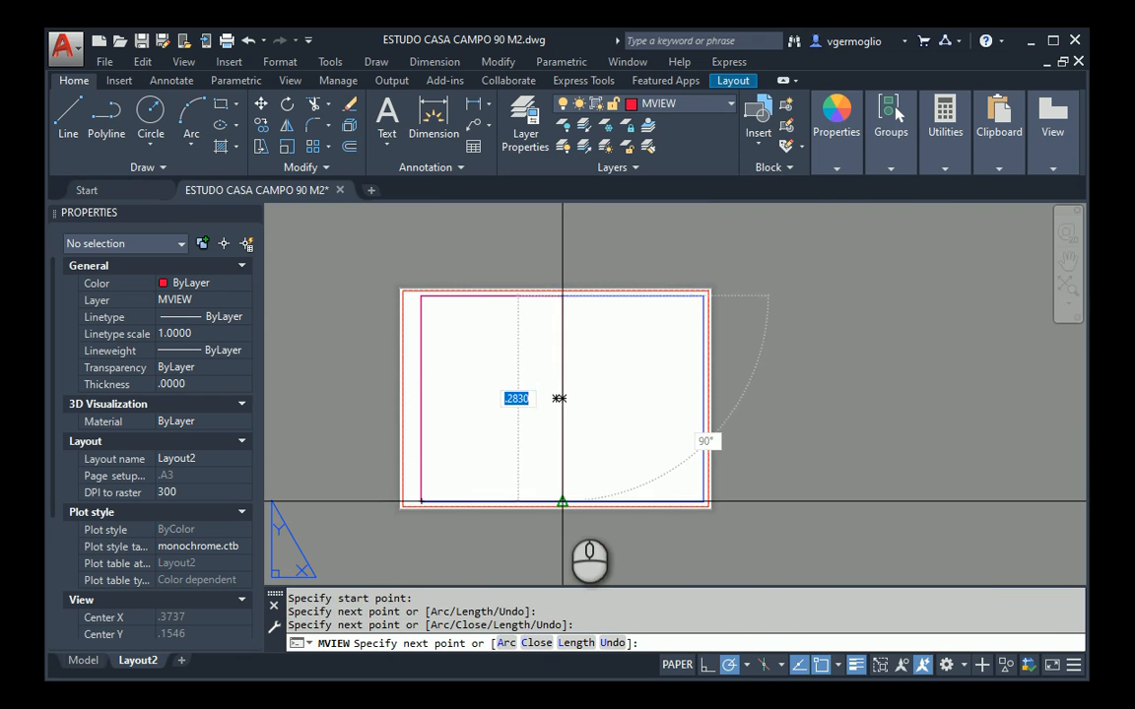
click(561, 500)
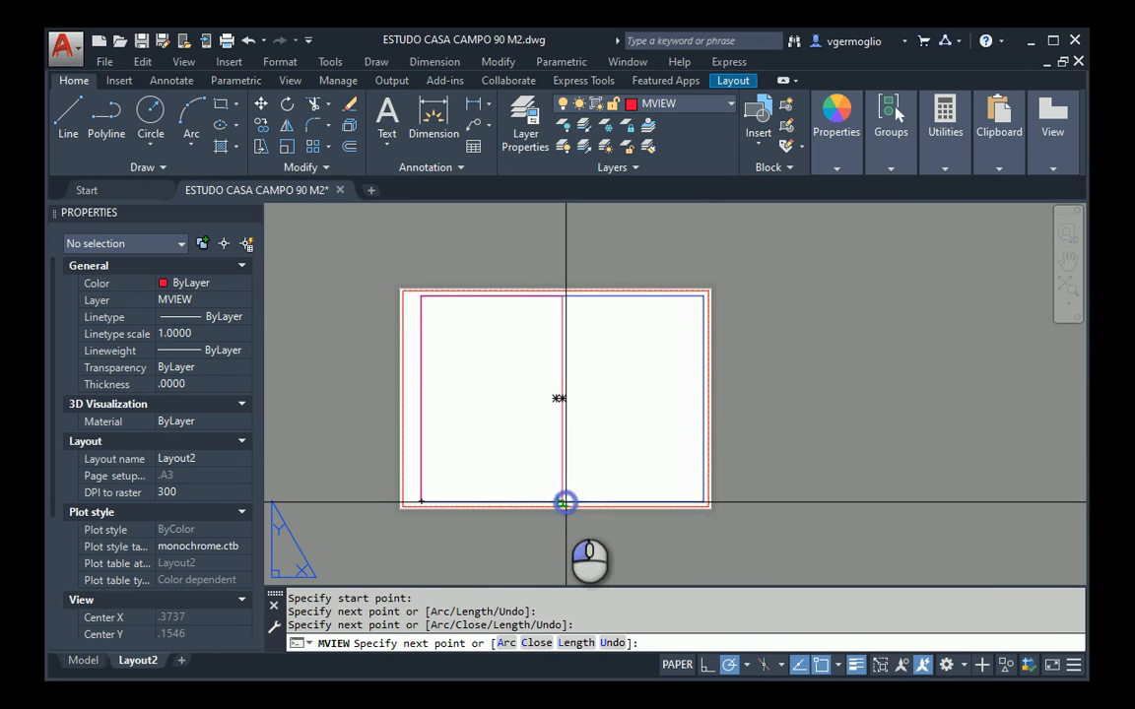
click(423, 498)
right_click(462, 449)
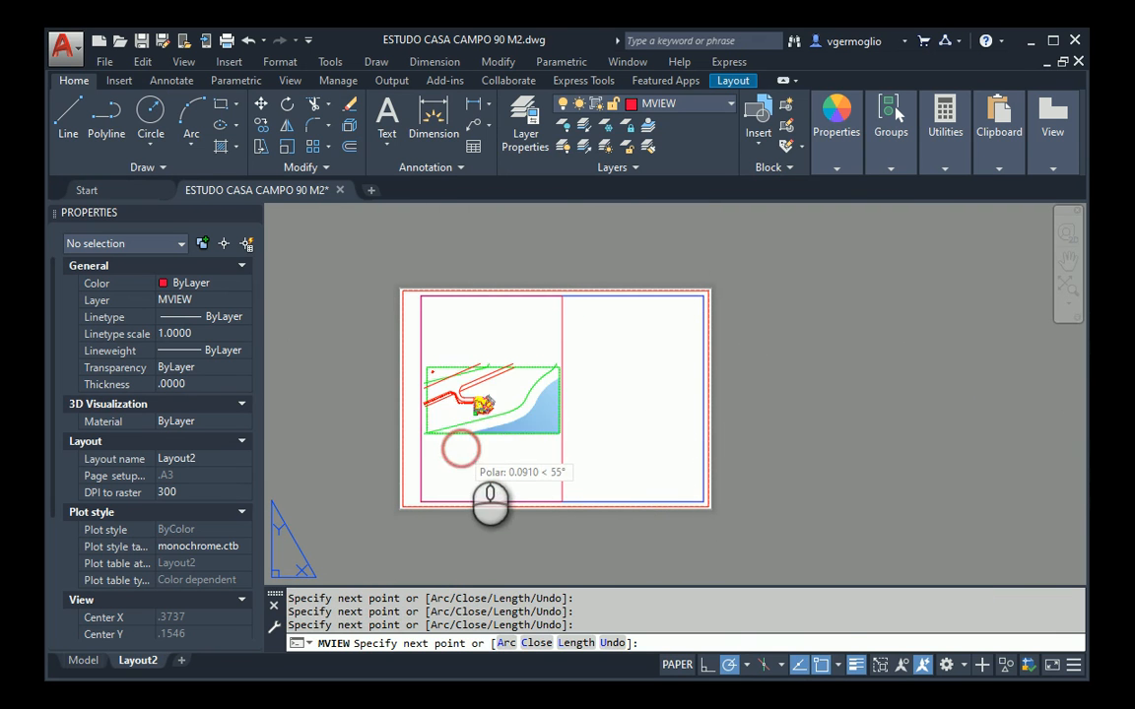
Step: In the left viewport, show annotative objects for all scales, set the scale to 1:50, reposition the house plan, and return to paper space
double_click(500, 382)
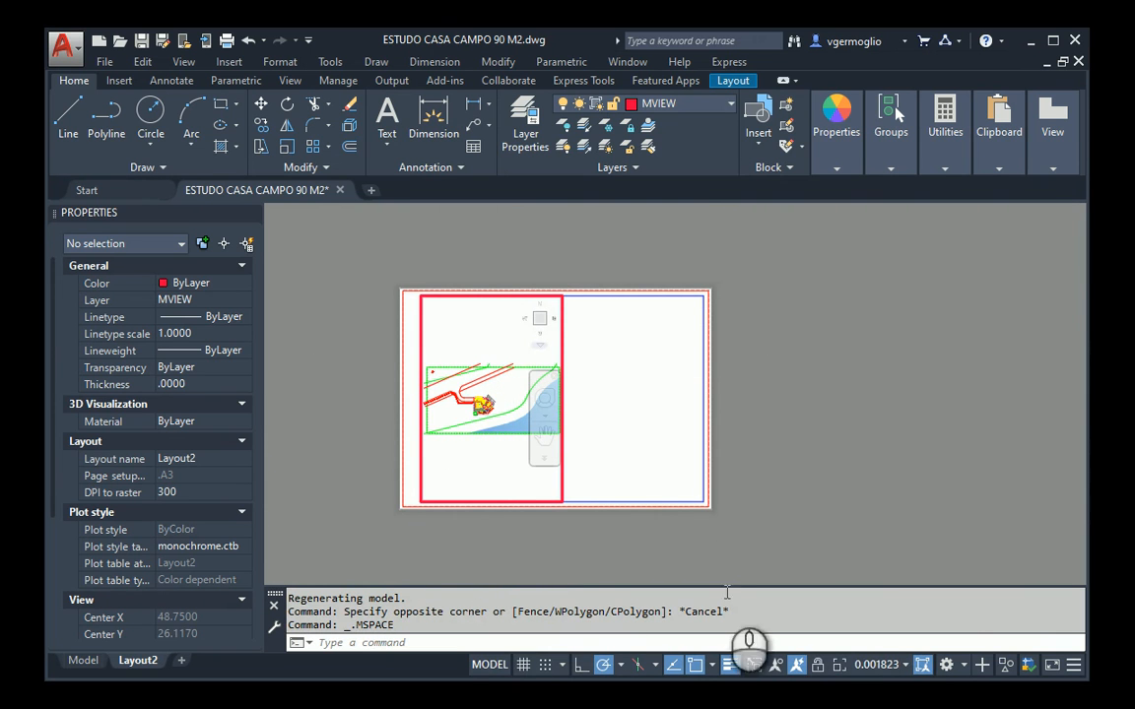
click(777, 666)
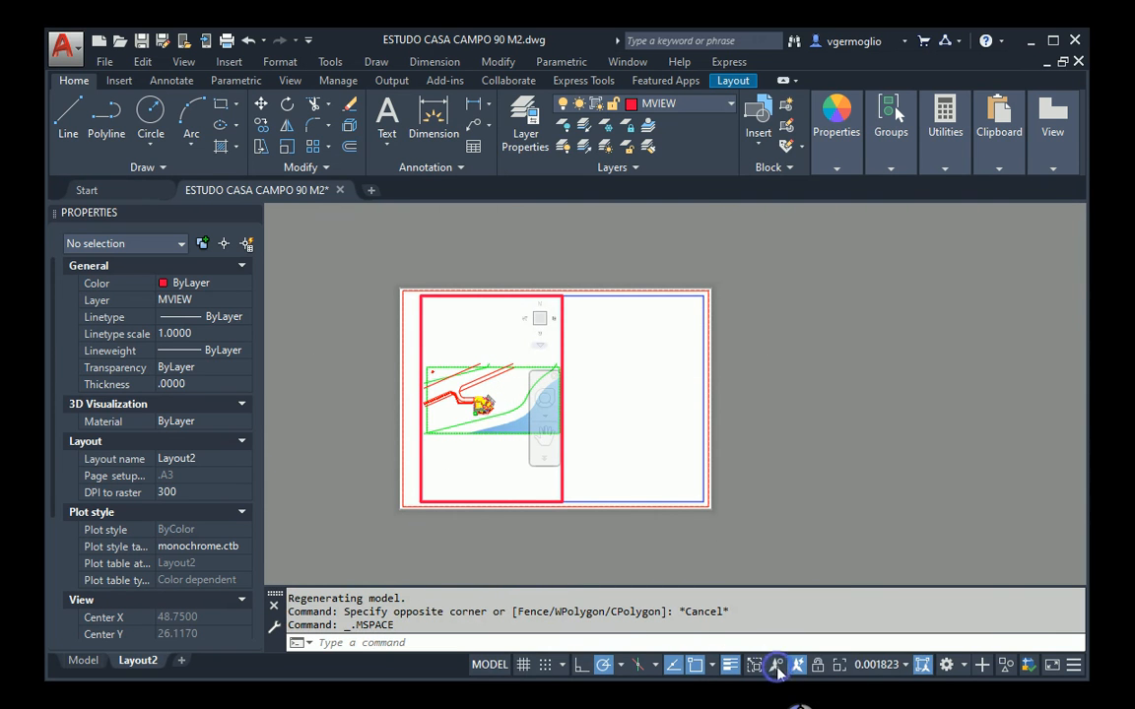
click(892, 666)
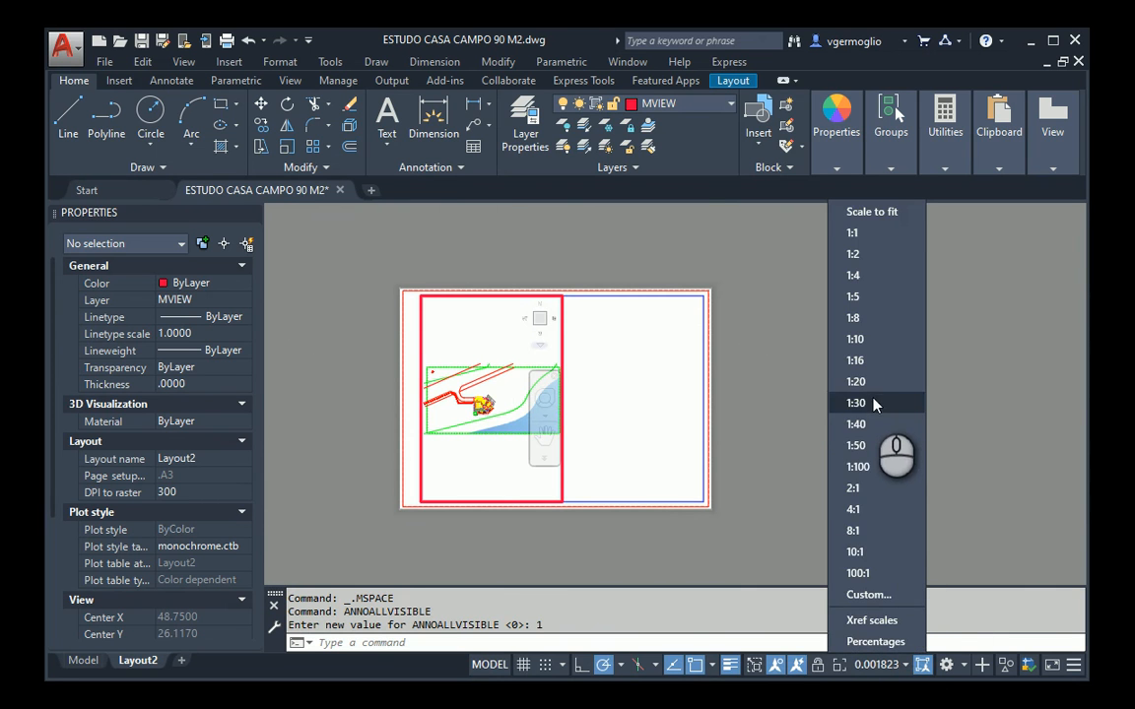
click(855, 446)
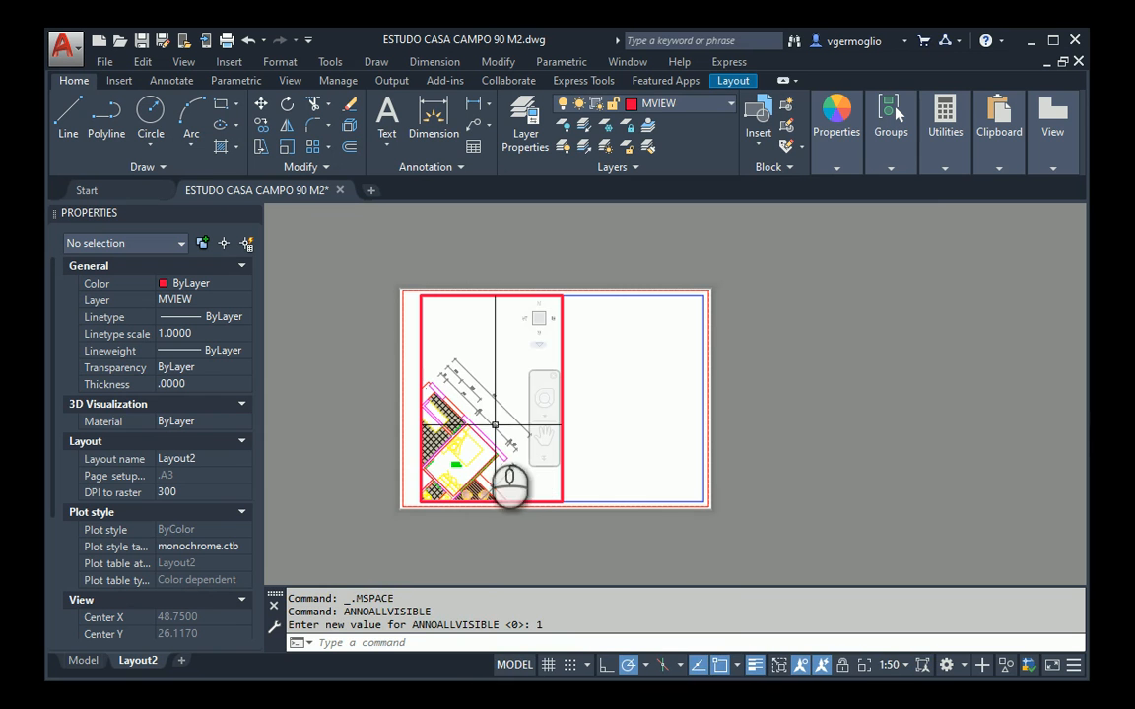
middle_drag(464, 437, 519, 372)
double_click(620, 400)
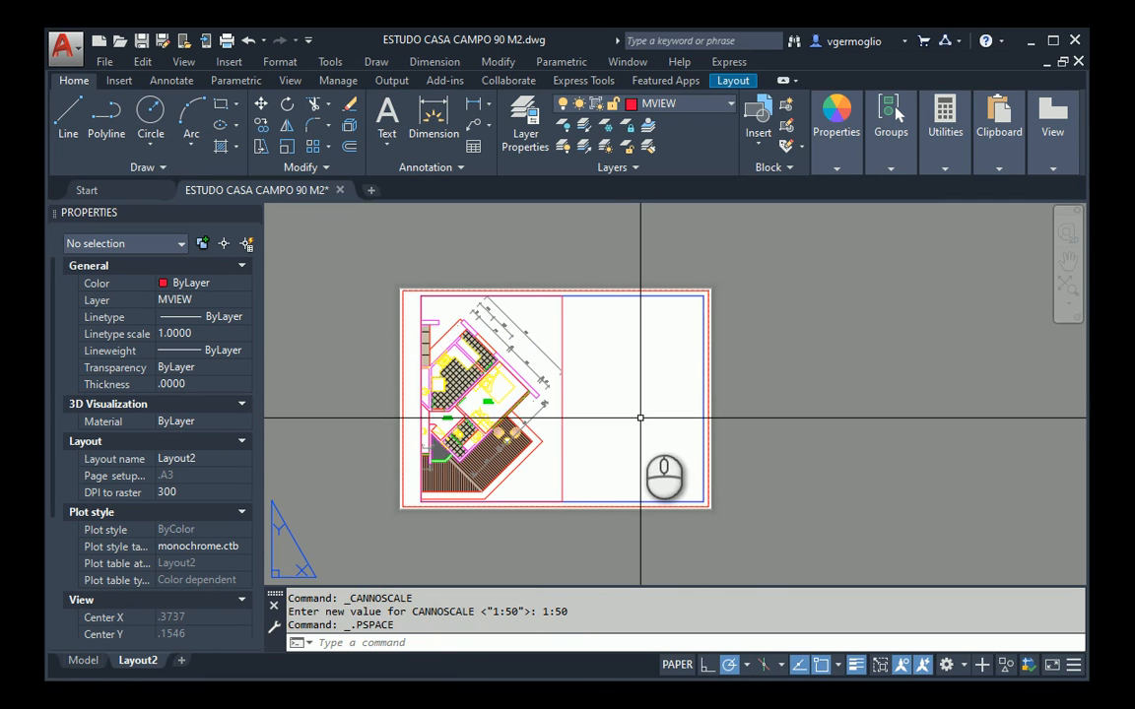
Step: Create a rectangular viewport with MVIEW covering the right half of the margin frame
text(mv)
key(Return)
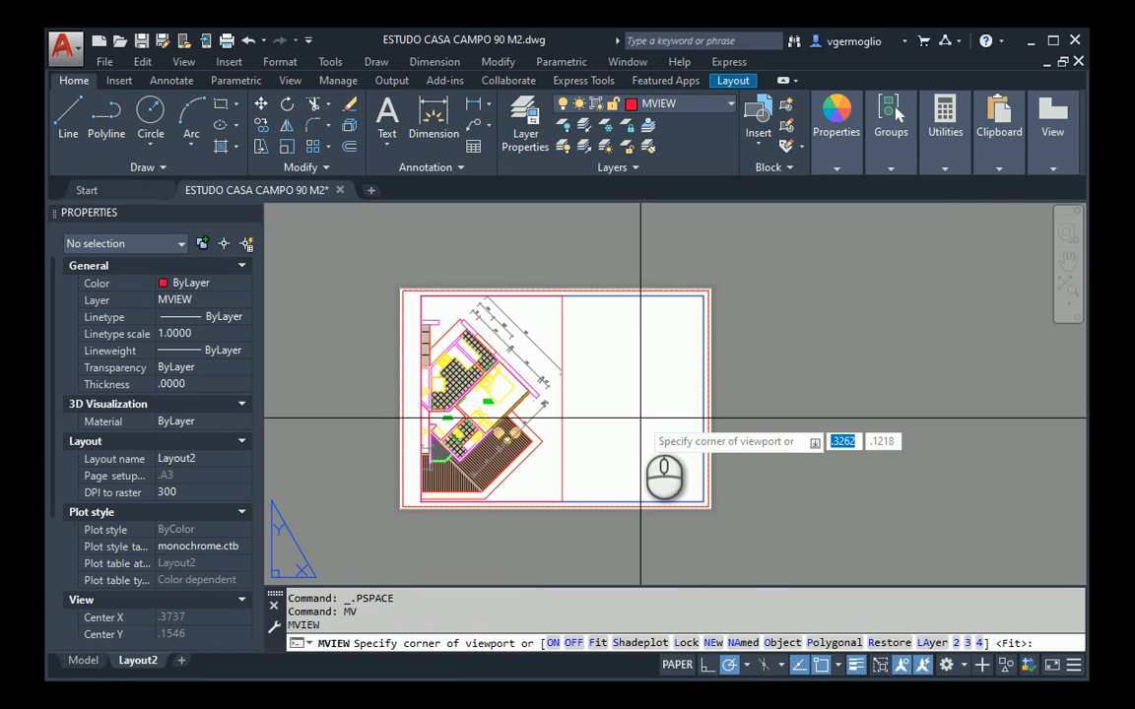
click(562, 296)
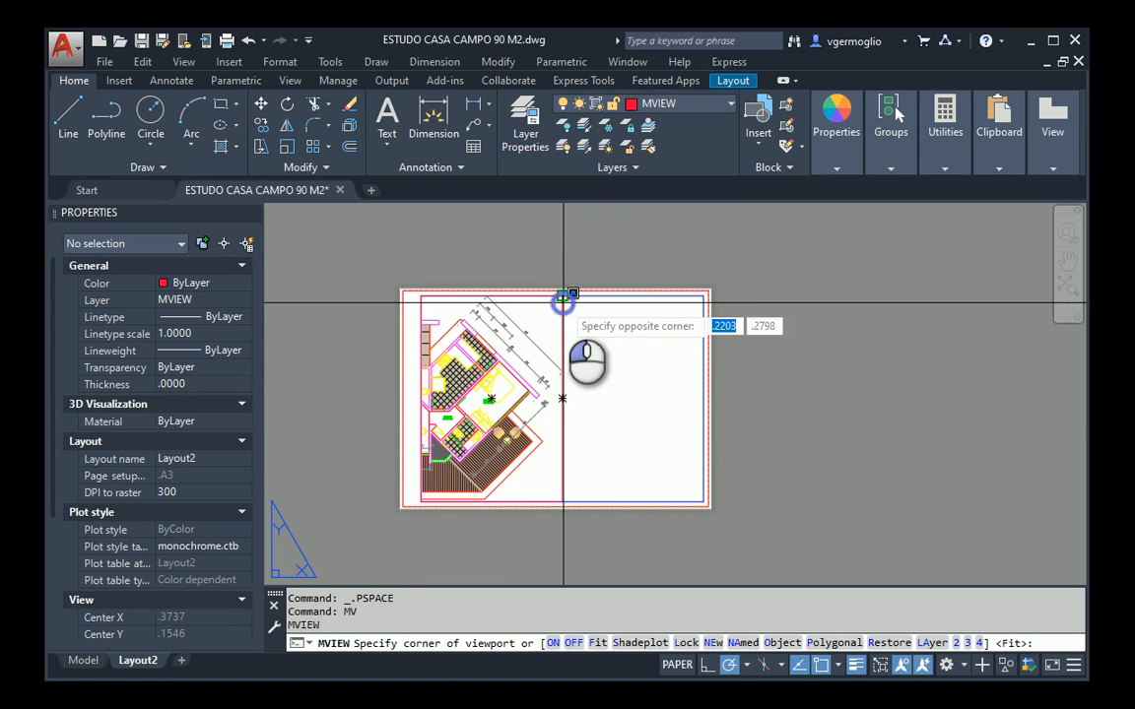
click(703, 500)
Step: Activate the right viewport and add a custom 1:25 scale to the drawing scale list, with 1 paper unit equal to 25 drawing units
scroll(619, 414, up, 2)
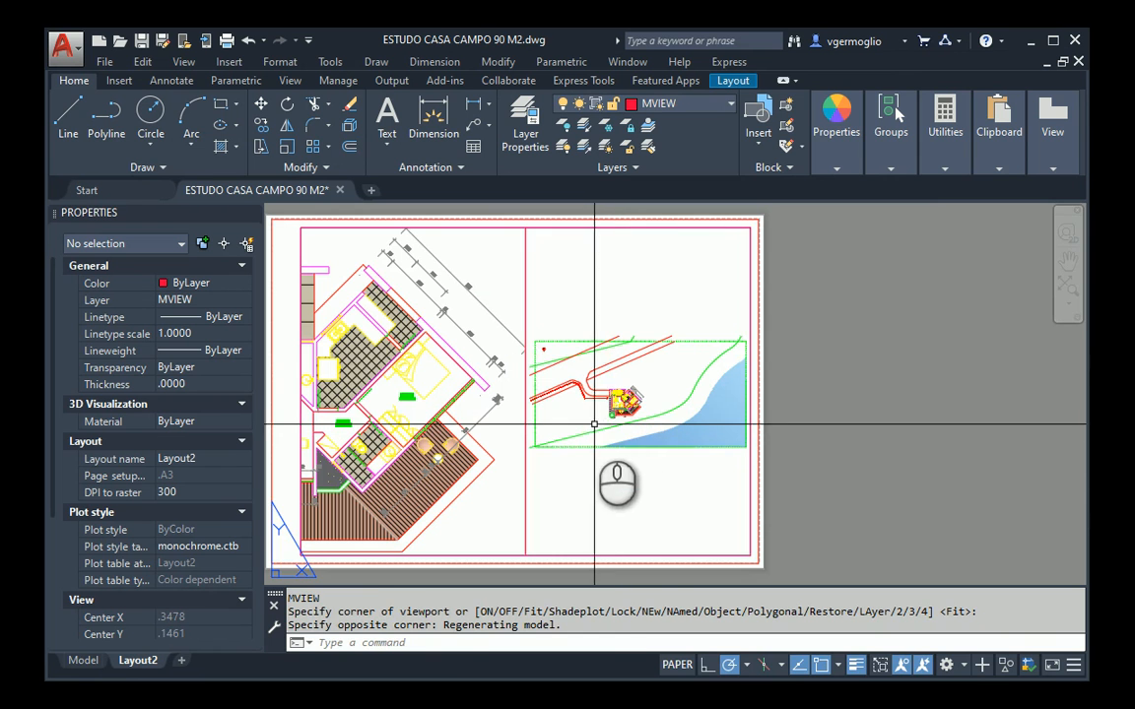
double_click(593, 424)
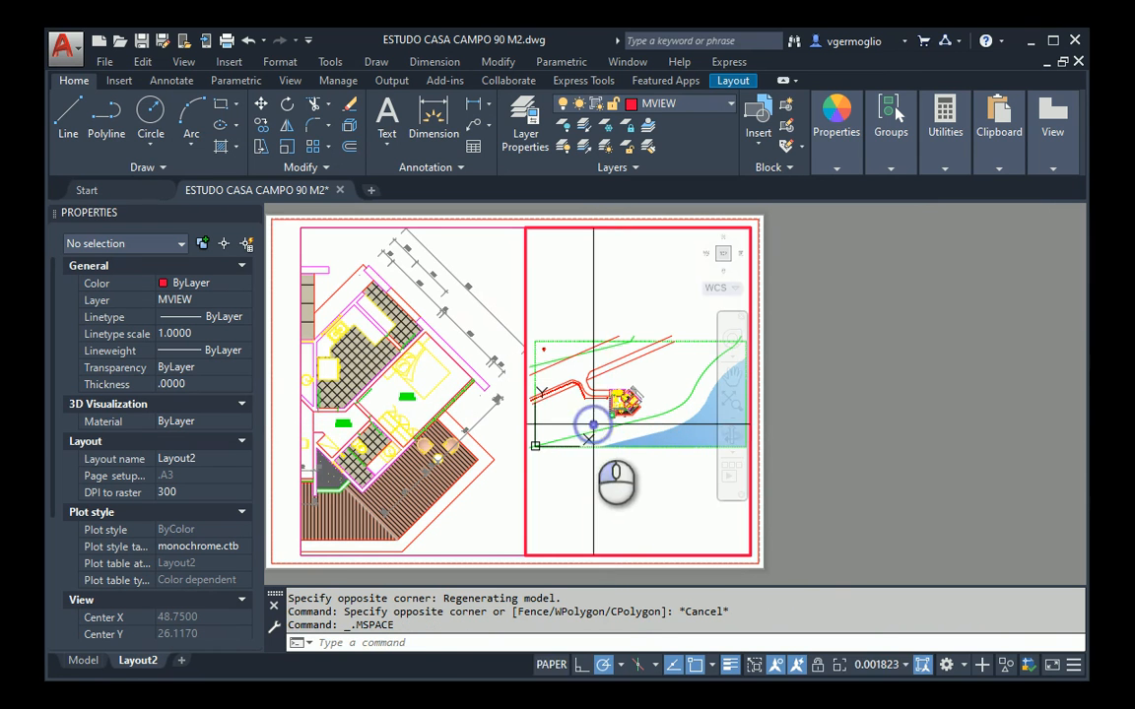
click(901, 668)
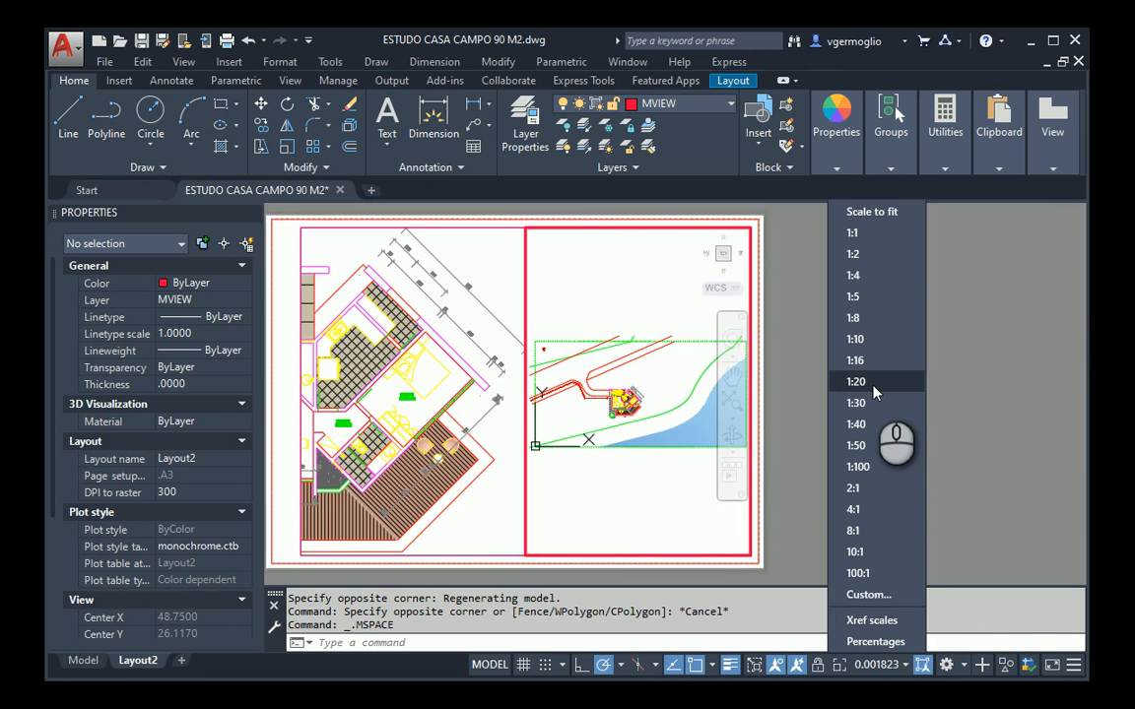
click(884, 597)
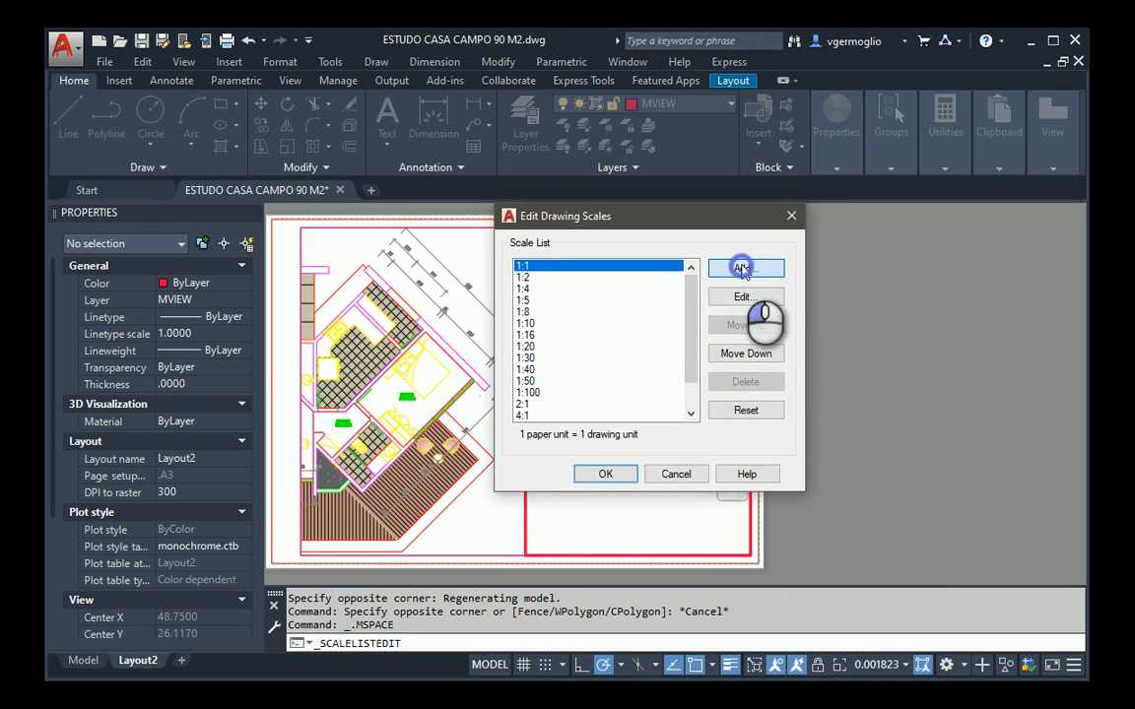
click(742, 268)
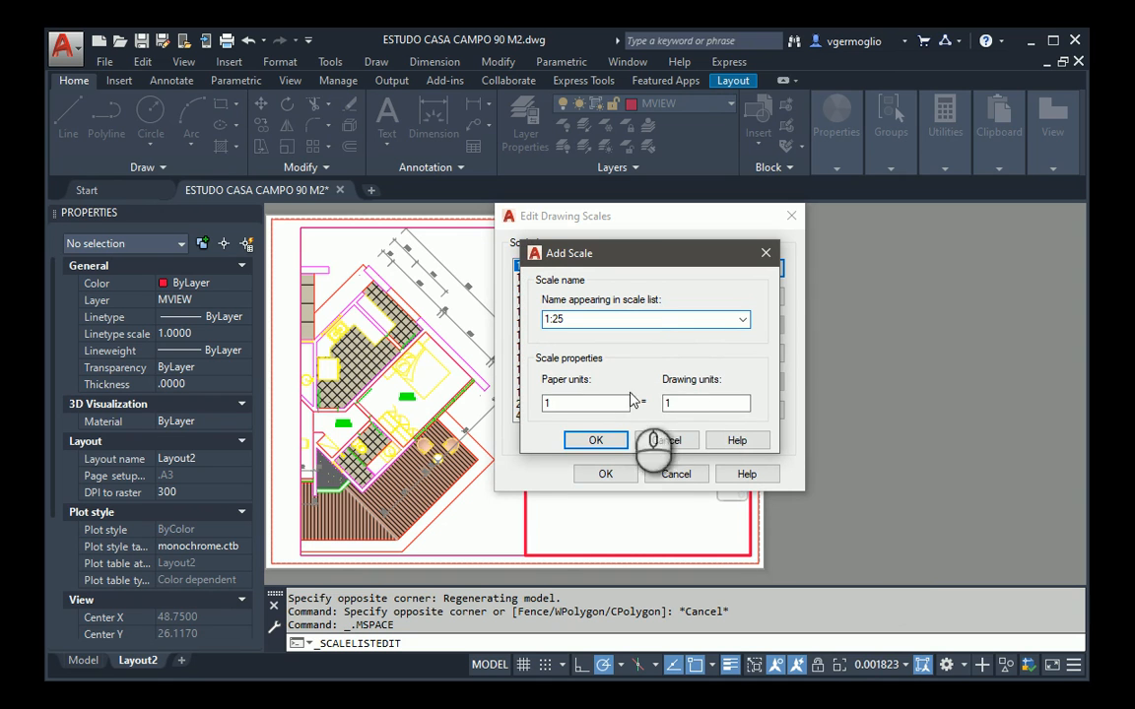
click(691, 400)
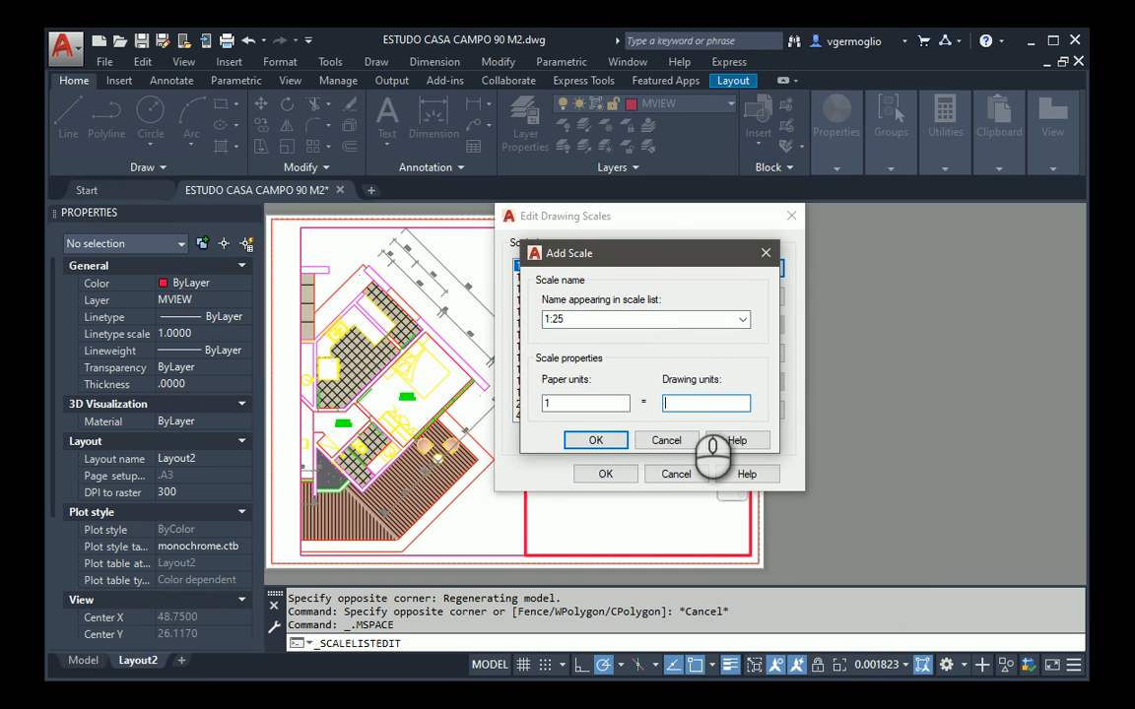
click(596, 440)
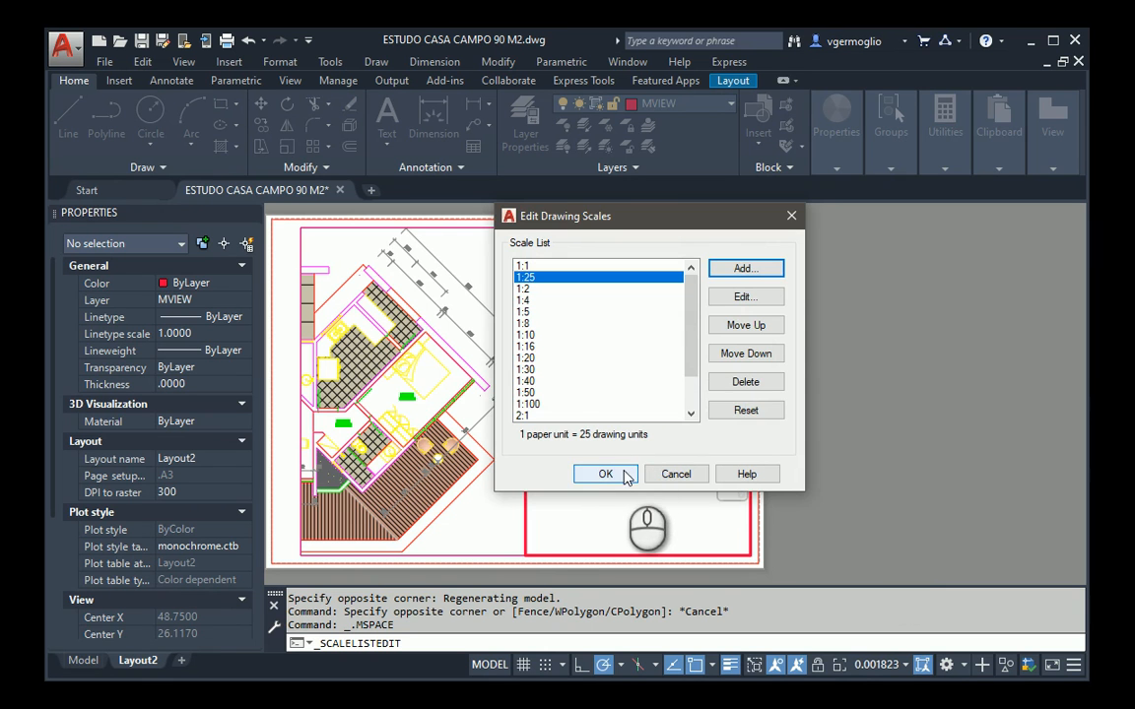
click(624, 477)
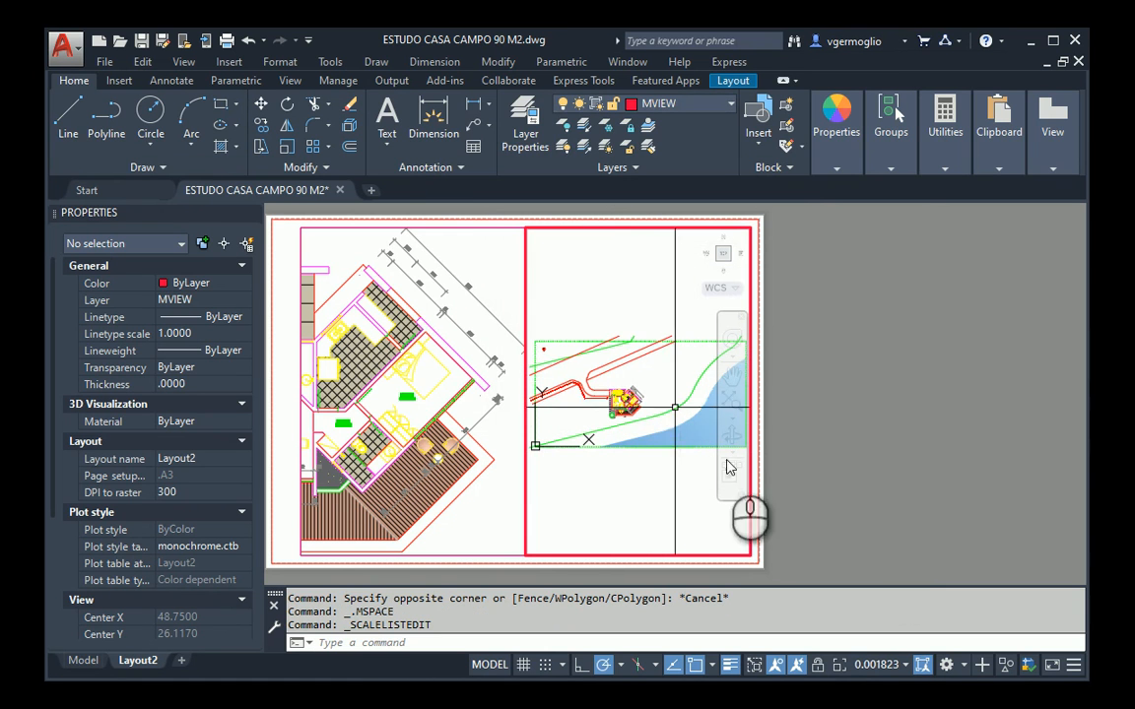
Step: Set the right viewport's scale to 1:25 and reposition the house plan inside it
click(894, 668)
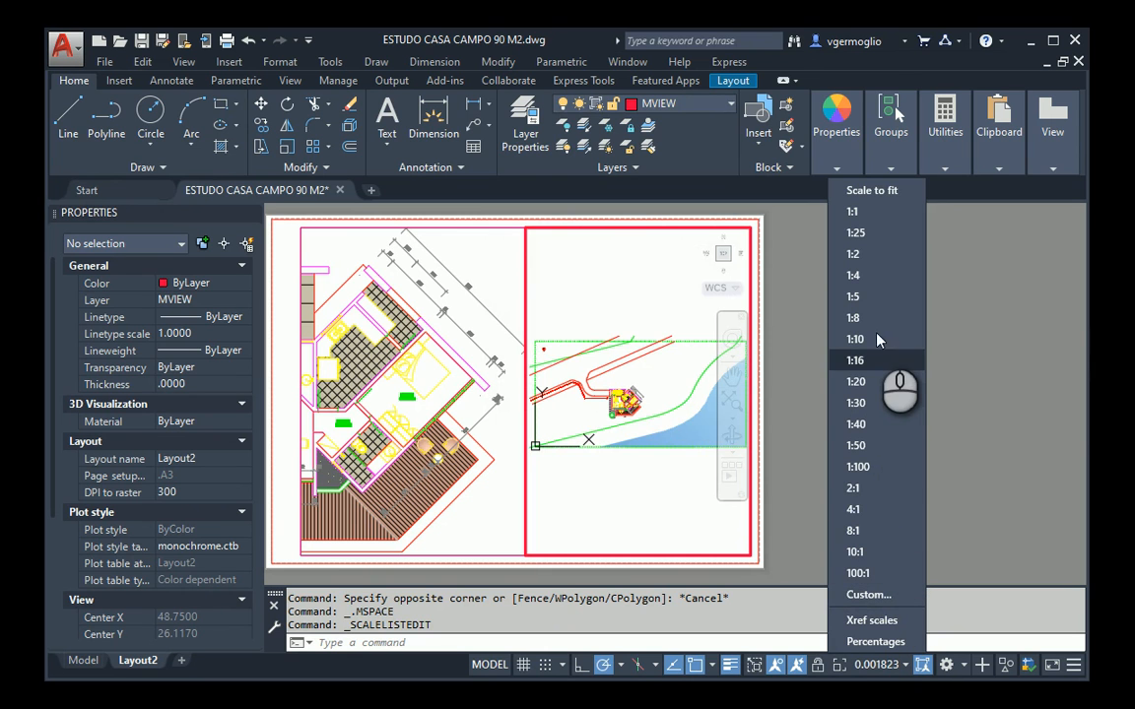
click(855, 232)
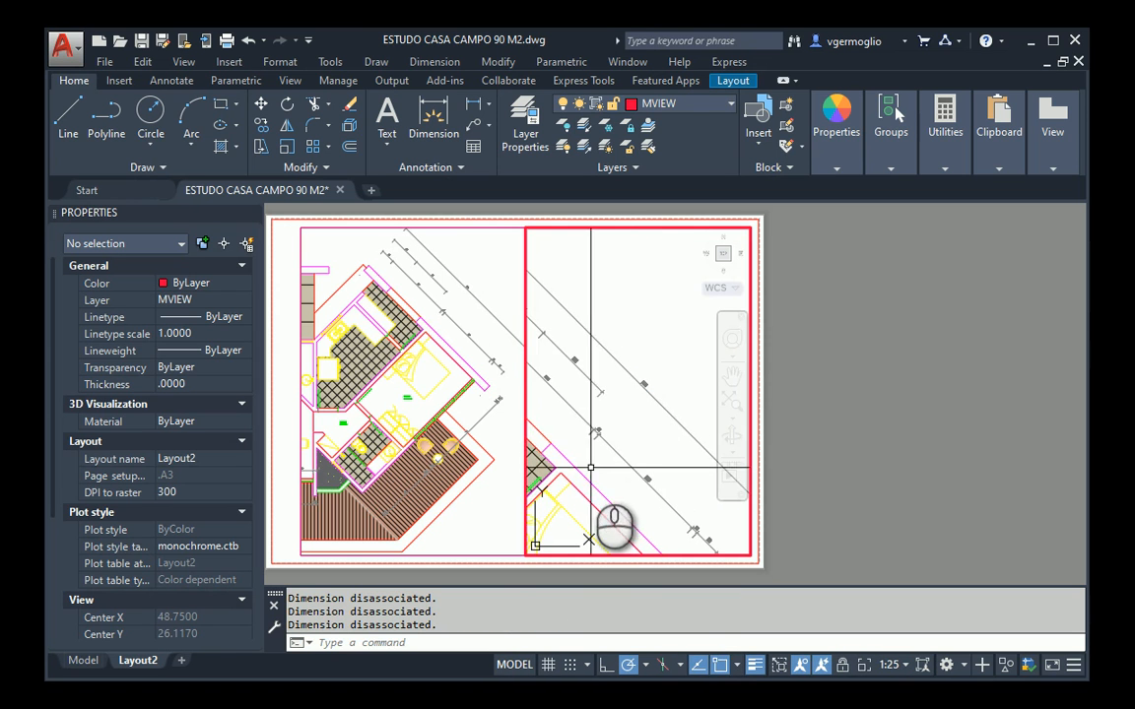
middle_drag(590, 468, 658, 502)
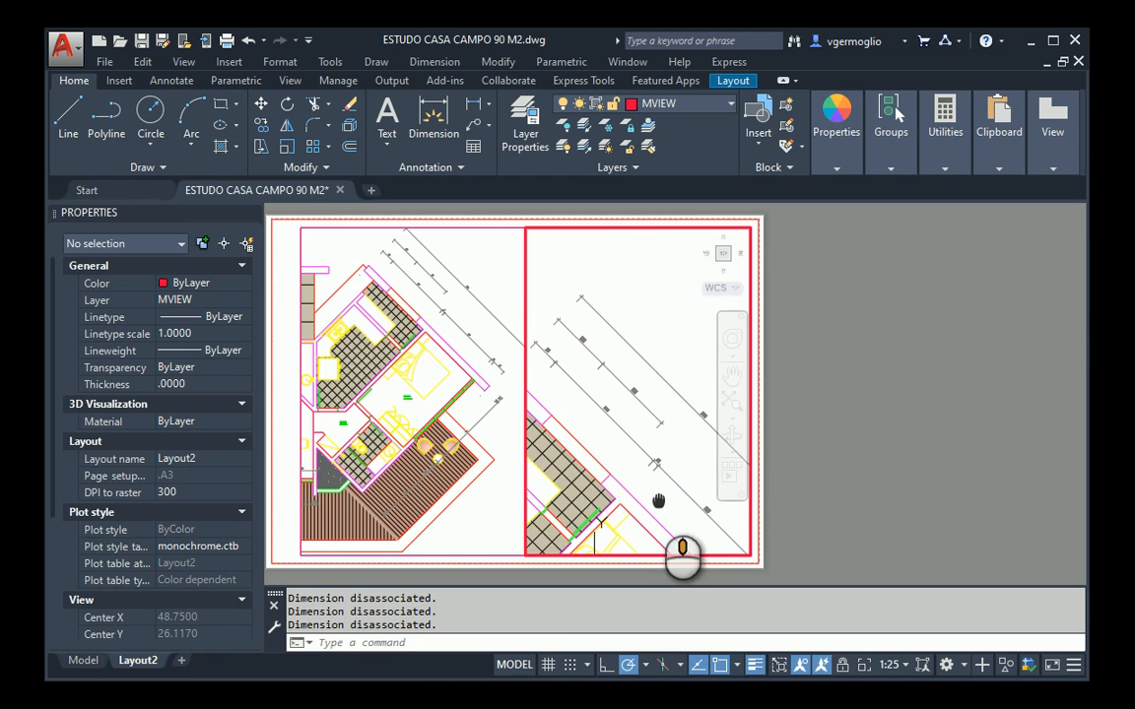
Step: Reposition the house plan in the left viewport to show the garage and living area, and return to paper space
click(497, 384)
middle_drag(438, 298, 538, 355)
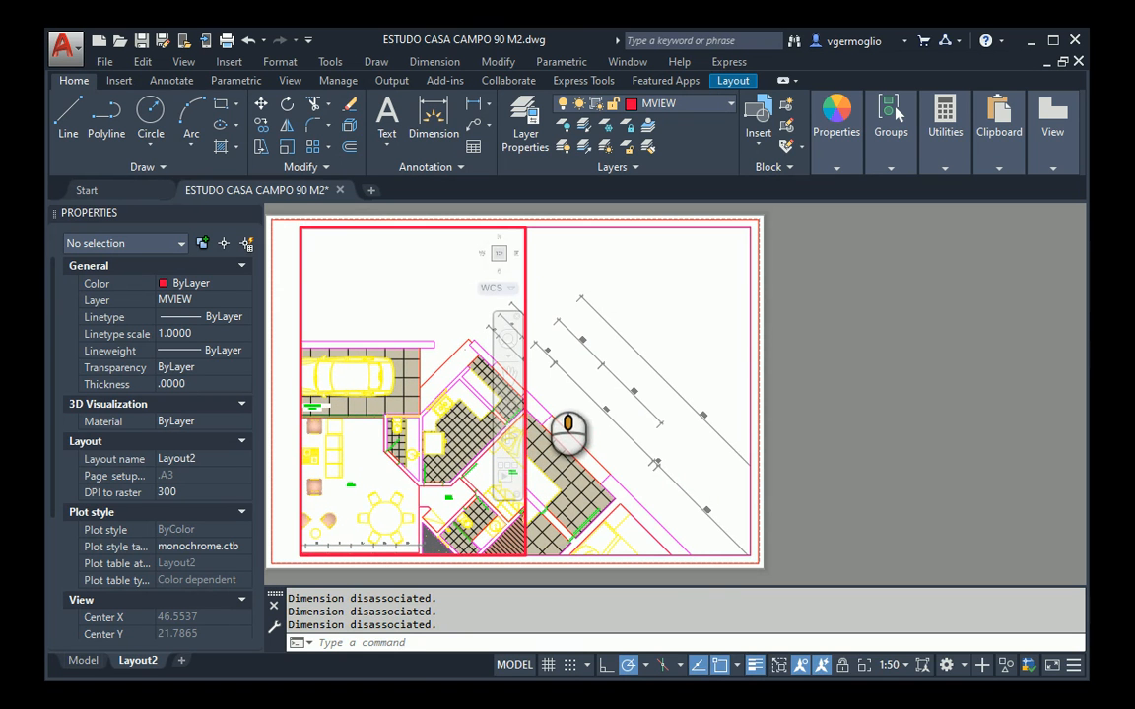
double_click(782, 340)
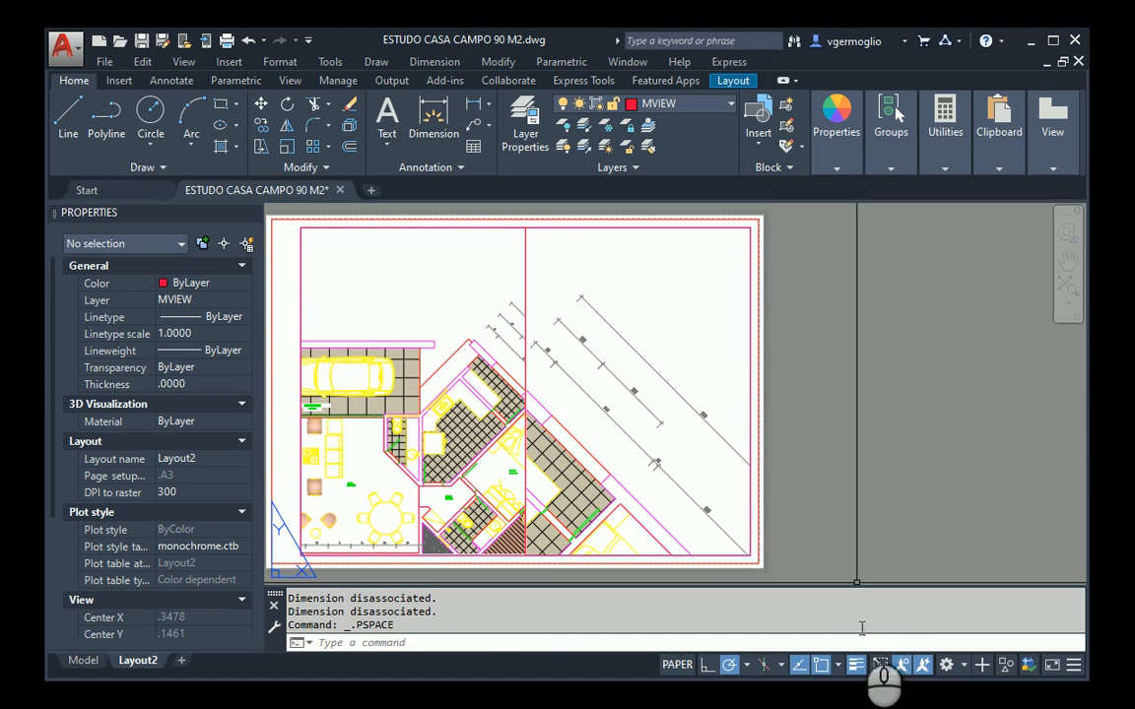
Step: Lock the display of both the right and the left viewport
click(581, 228)
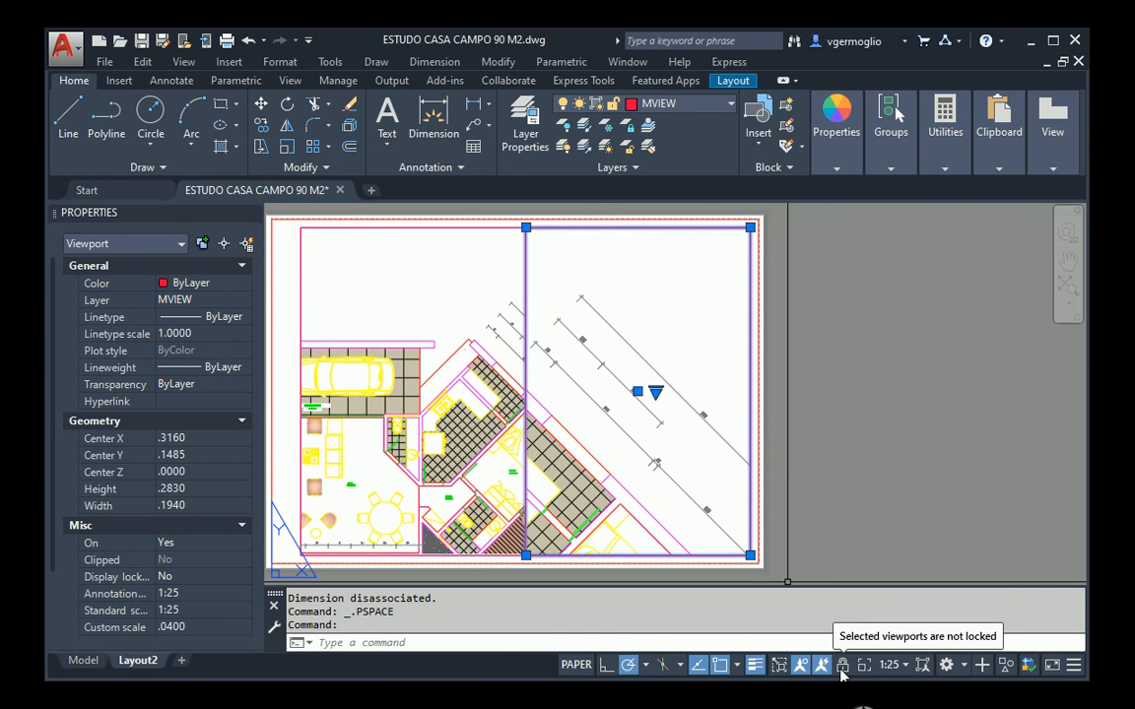
key(Escape)
click(476, 228)
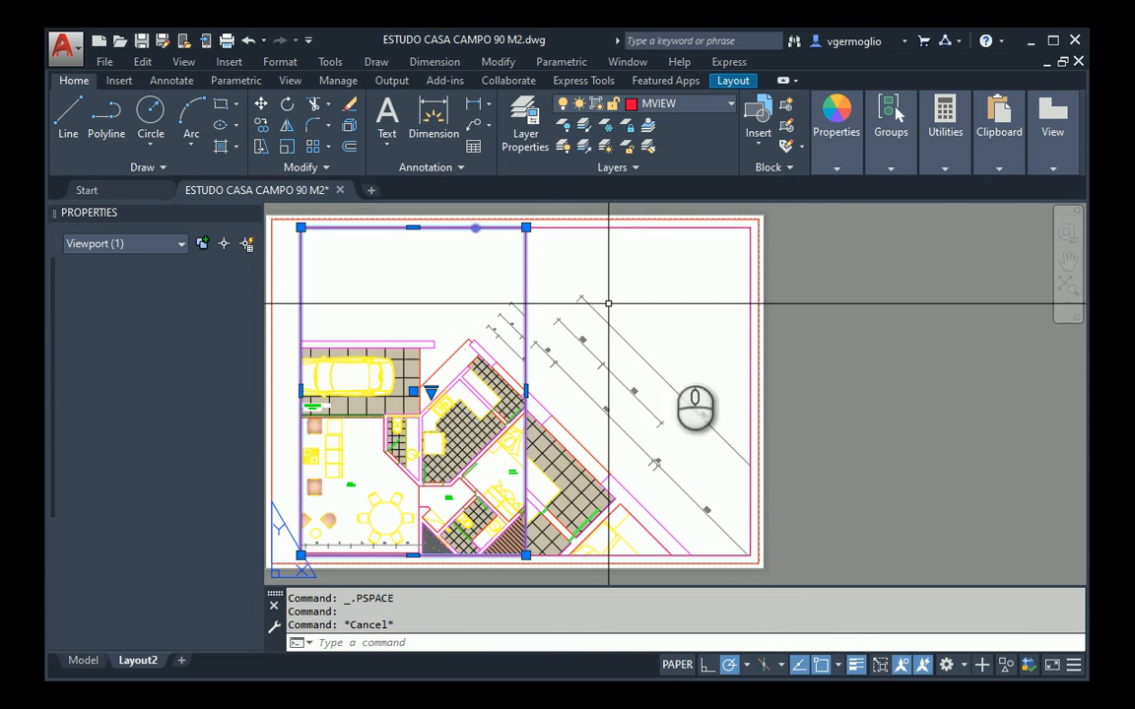
click(843, 666)
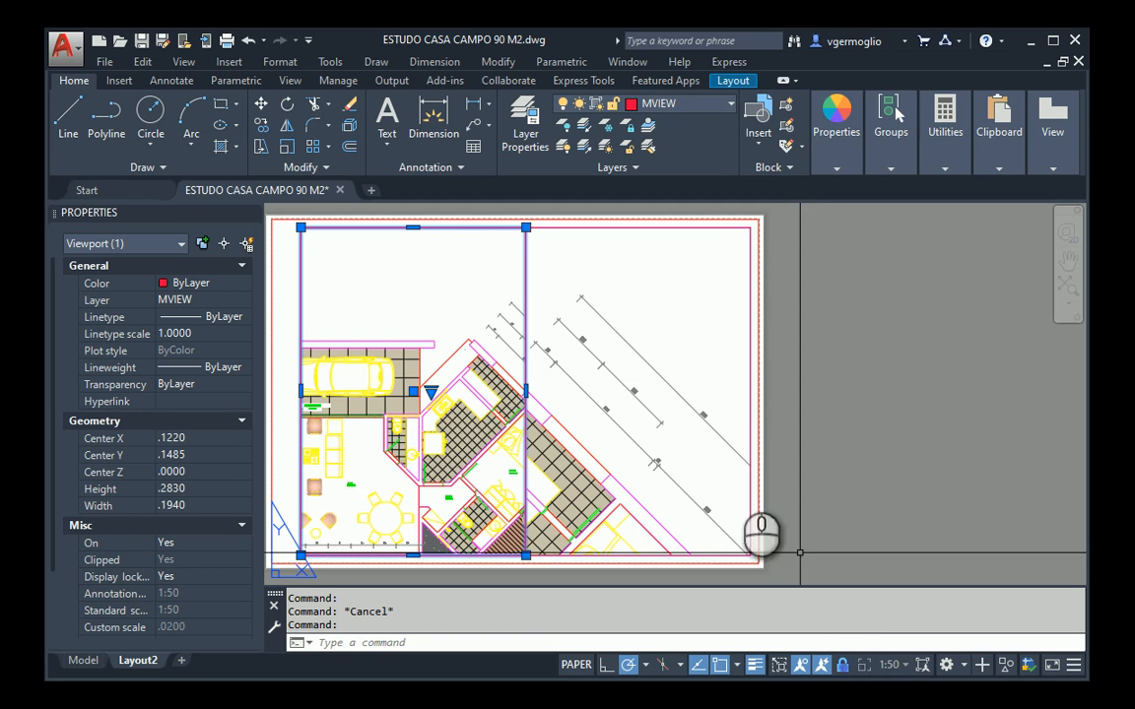
Step: Examine the left viewport's scale options and compare the dimension text sizes where the two viewports meet
click(431, 392)
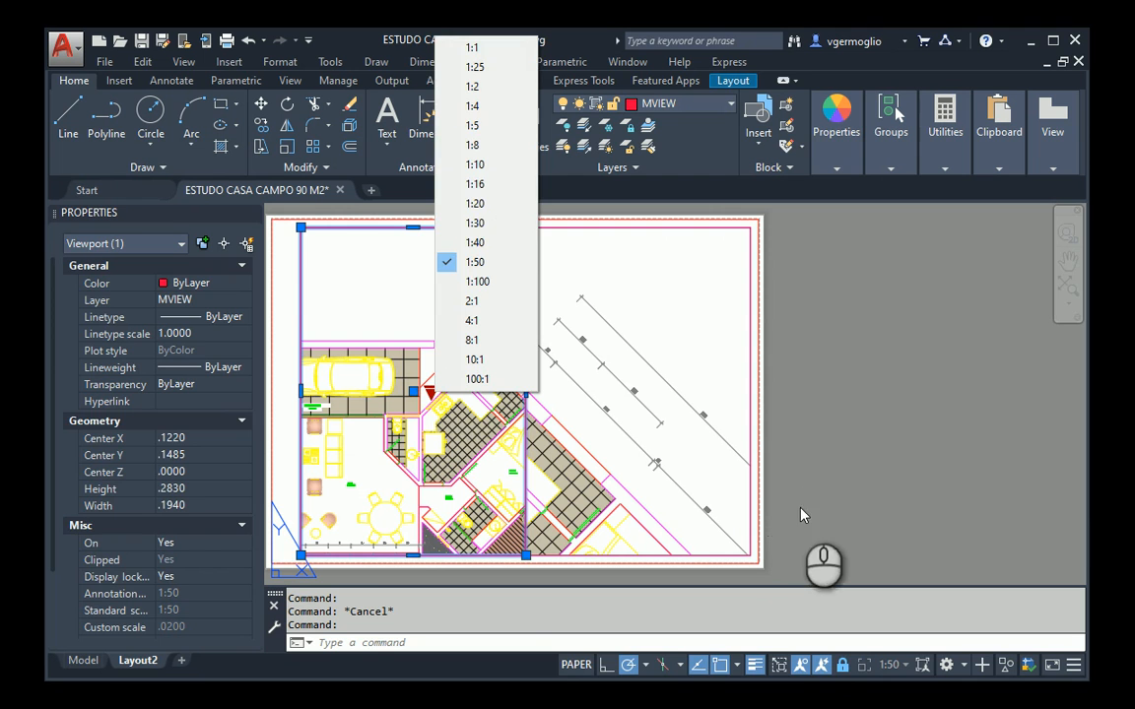
key(Escape)
key(Escape)
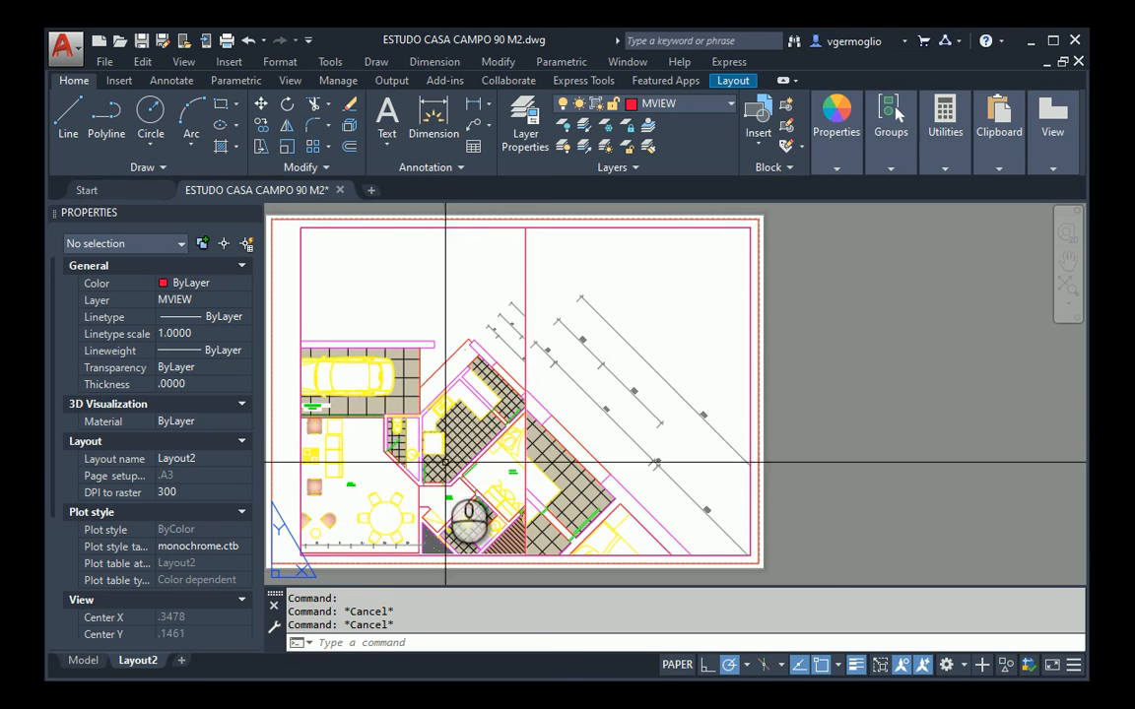
scroll(524, 346, up, 3)
scroll(524, 346, up, 3)
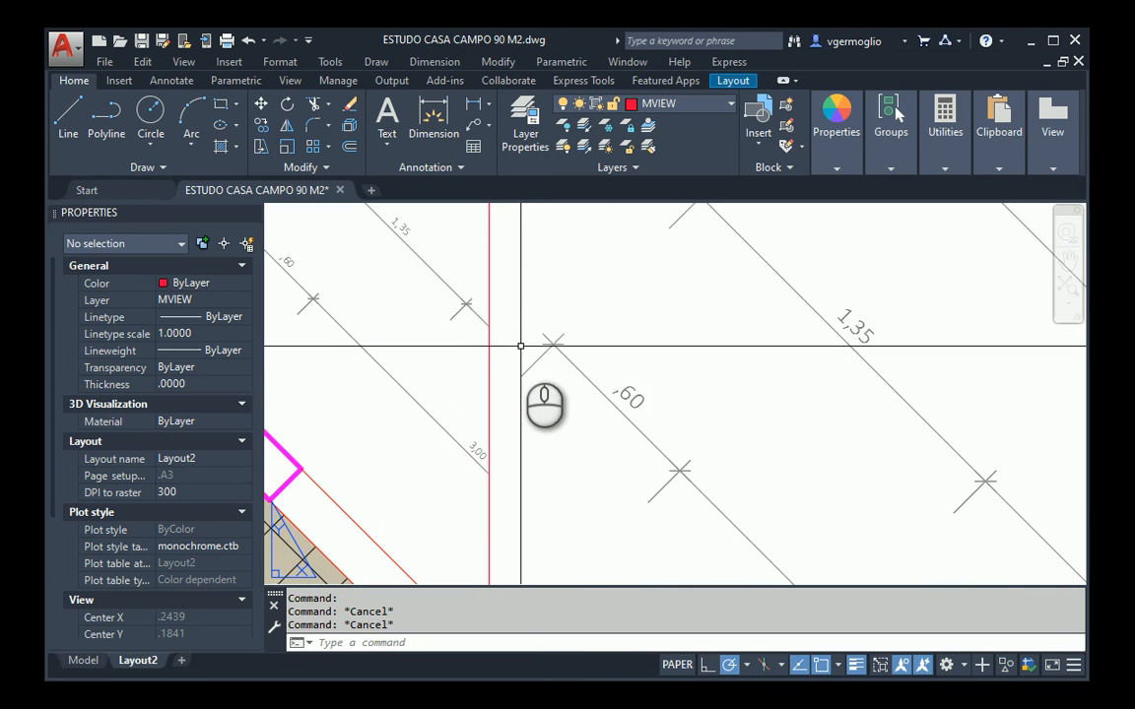
scroll(580, 338, down, 5)
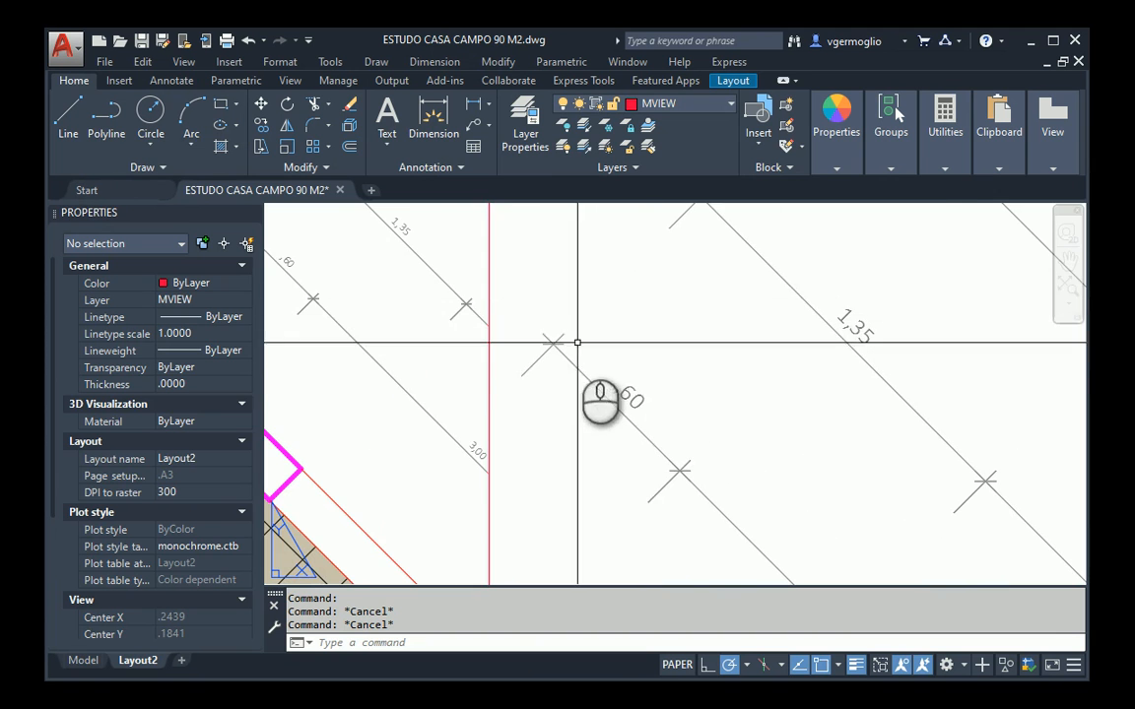
Step: Set the annotation scale in model space to 1:50 and return to Layout2
click(83, 660)
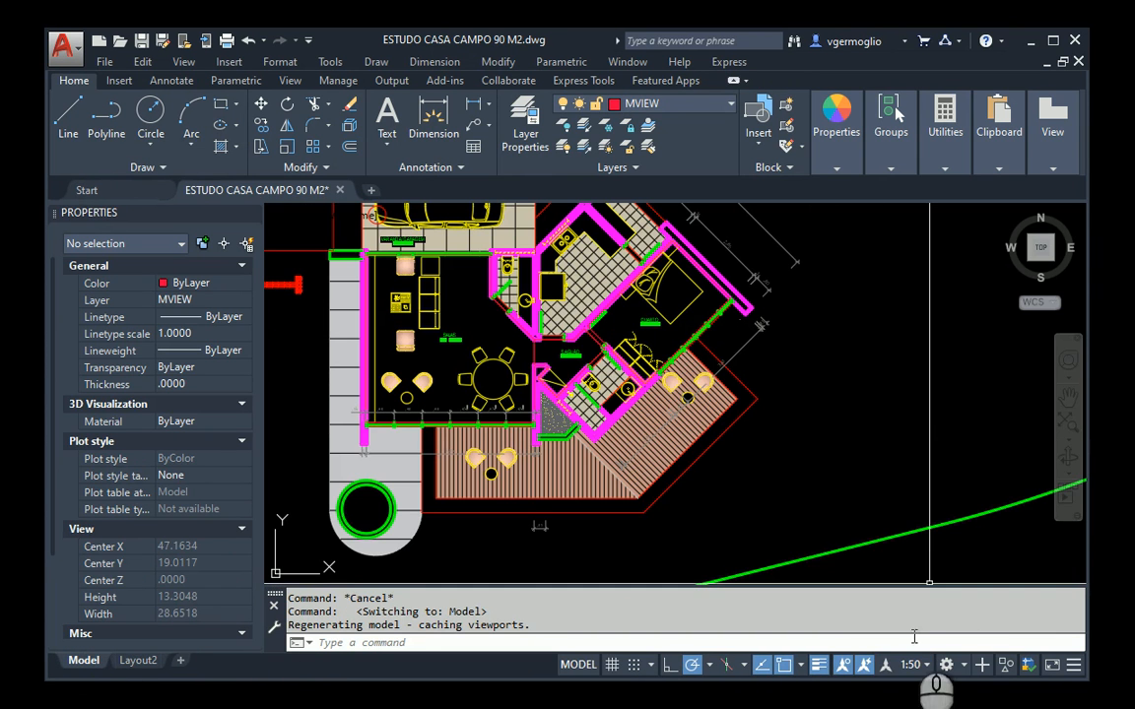
click(913, 665)
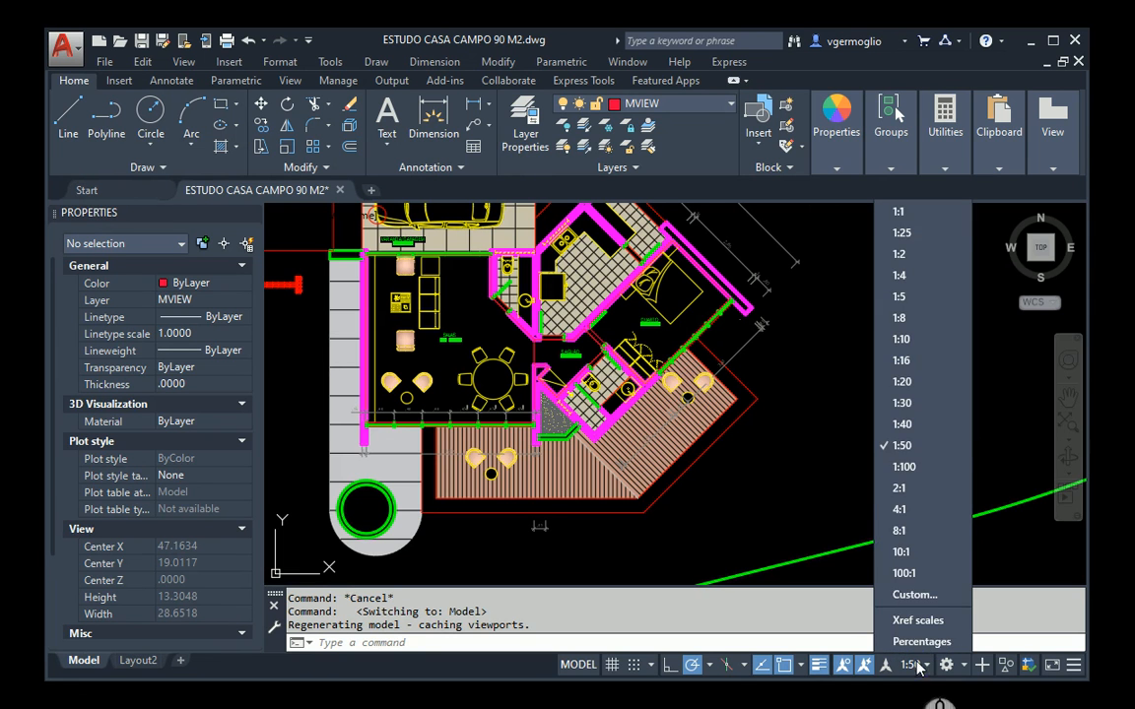
click(918, 450)
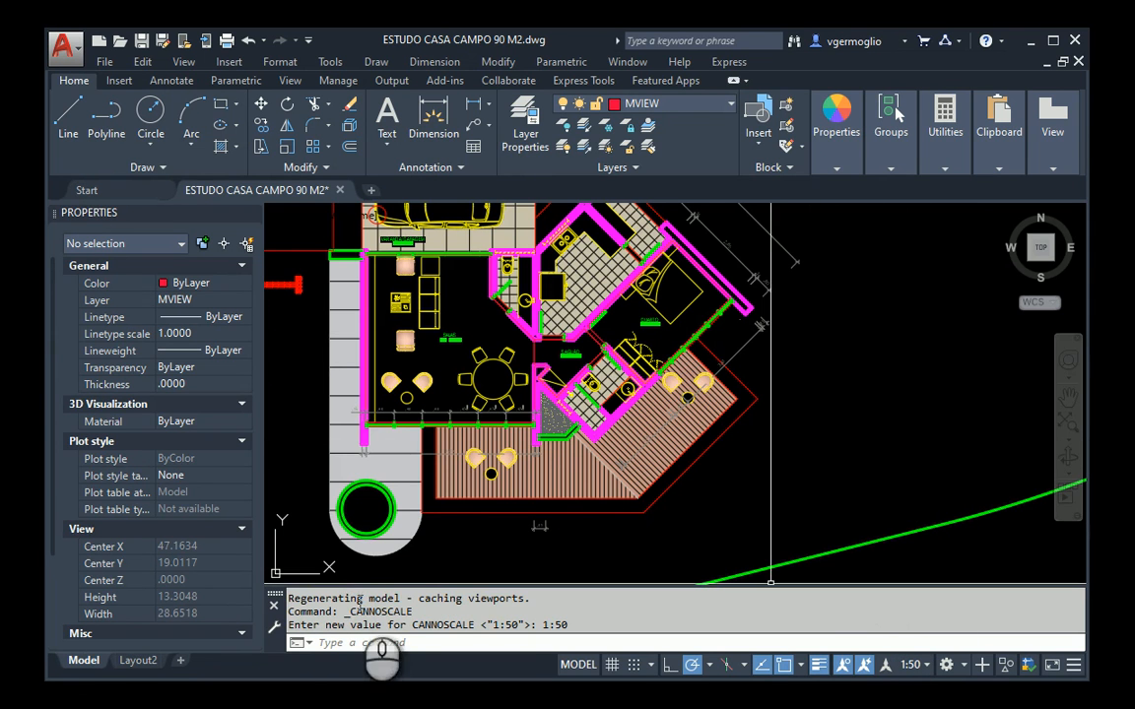
click(138, 661)
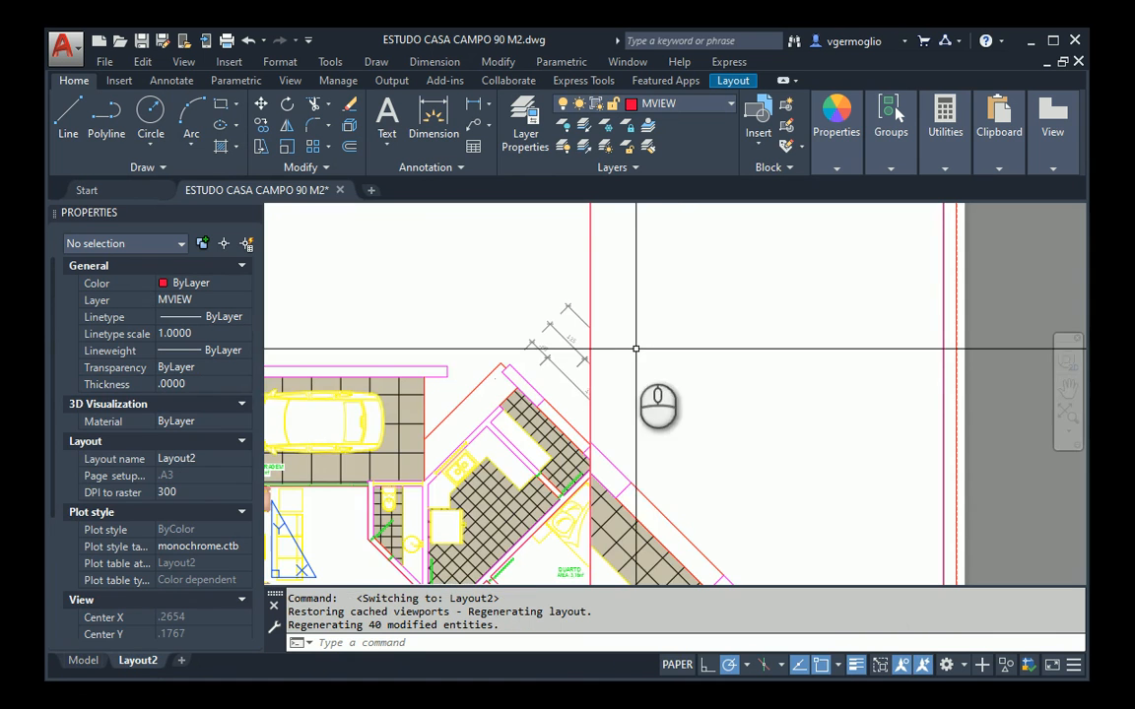
scroll(704, 418, down, 2)
scroll(689, 357, down, 2)
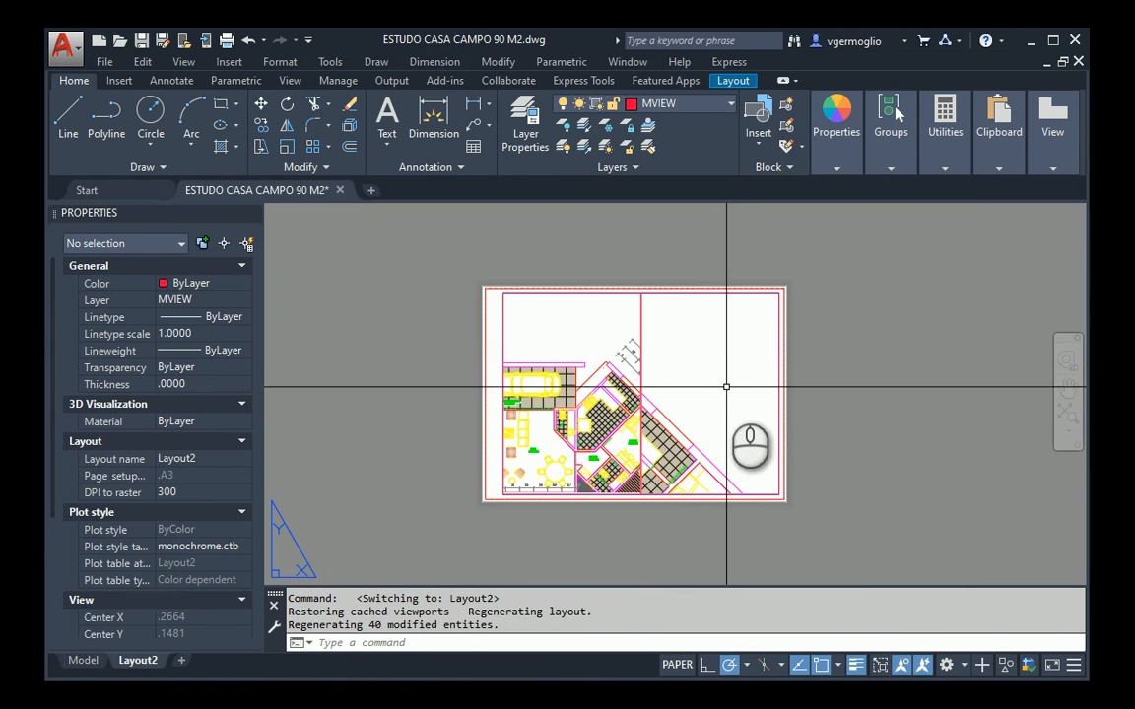
click(700, 389)
double_click(689, 395)
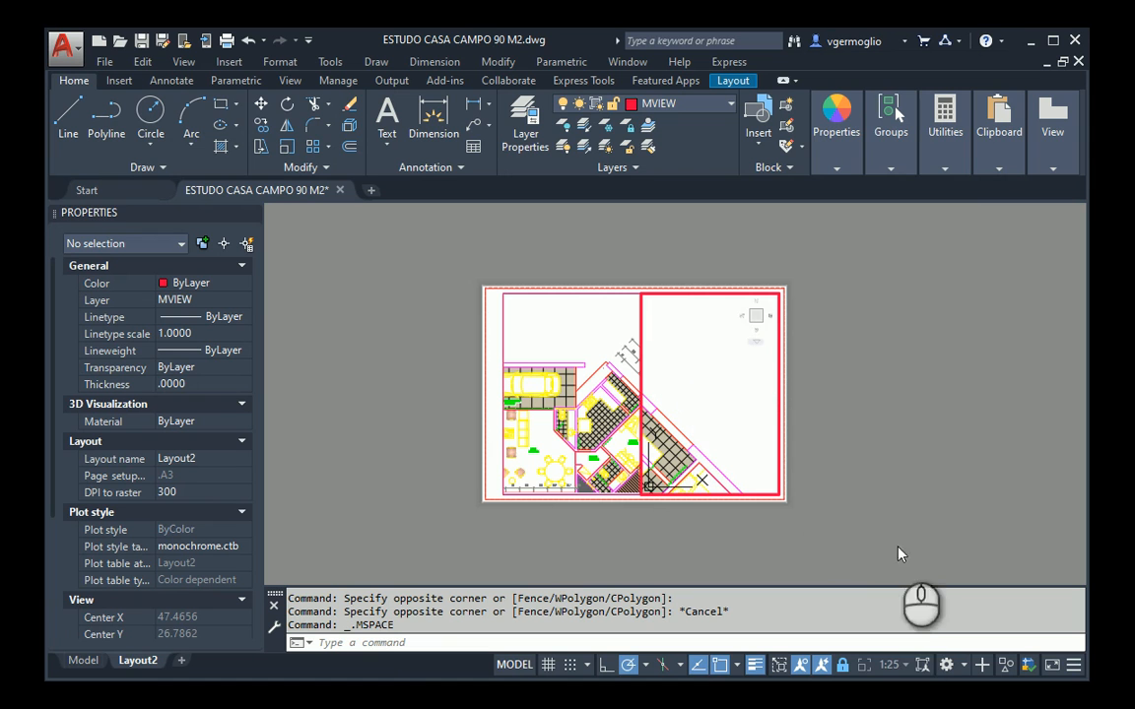
click(750, 294)
double_click(696, 267)
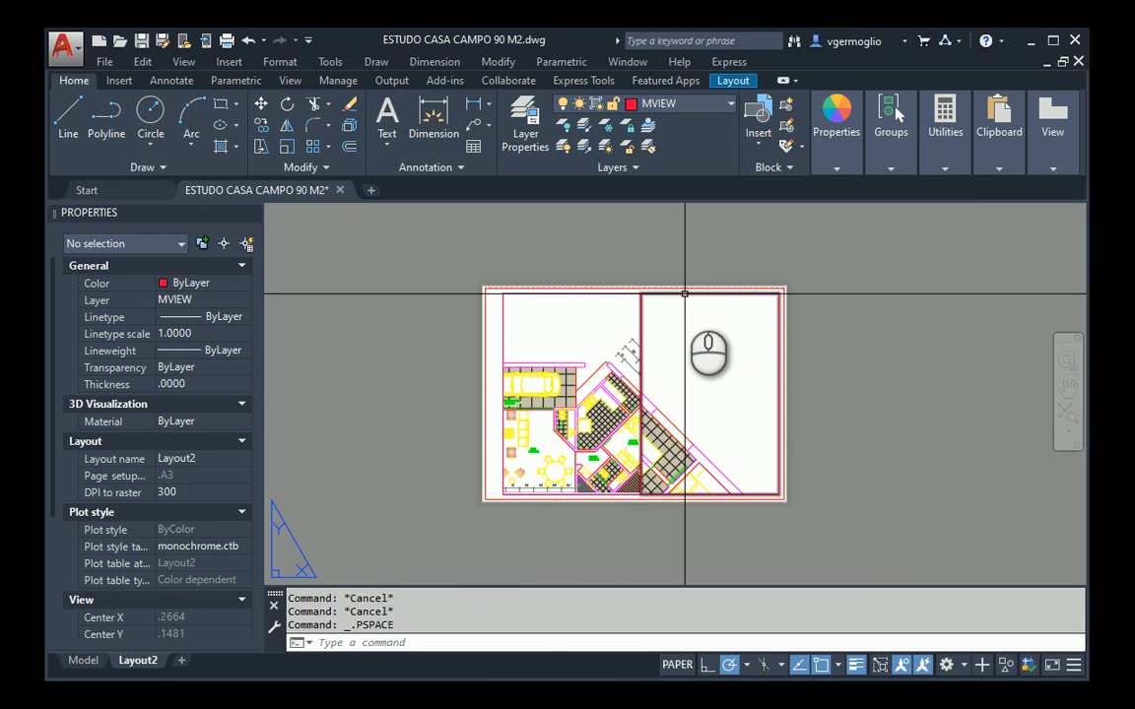
Step: Switch the right viewport's scale to 1:50 and back to 1:25, and compare the dimension text across both viewports
click(685, 294)
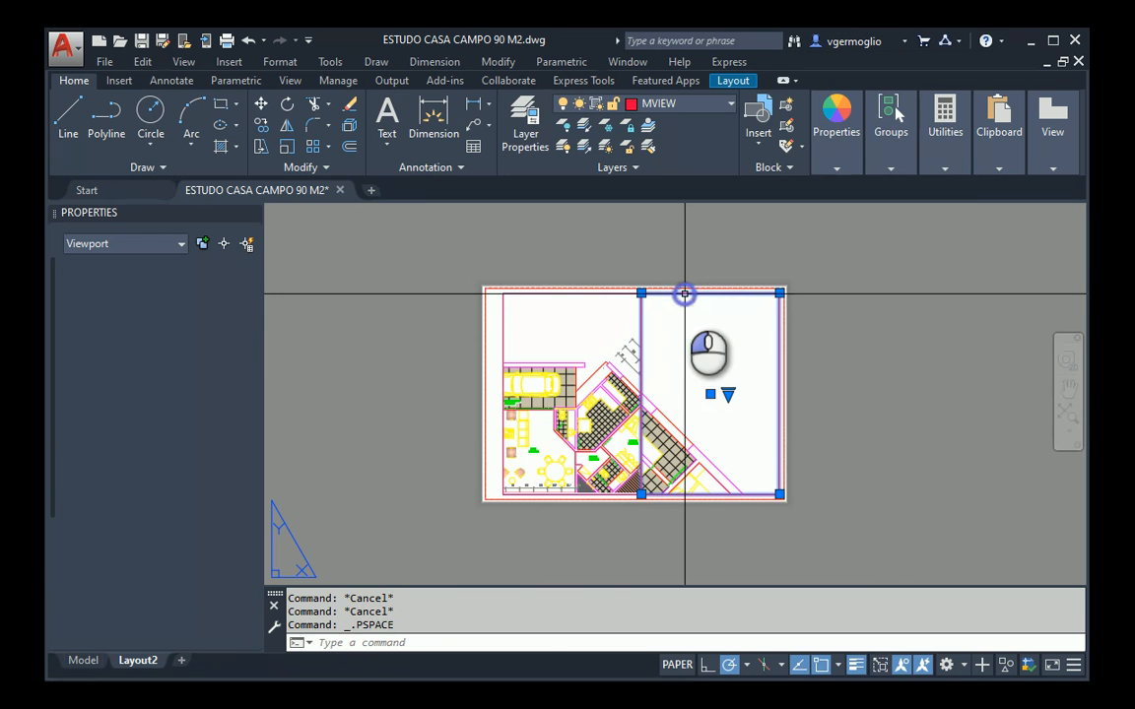
click(728, 395)
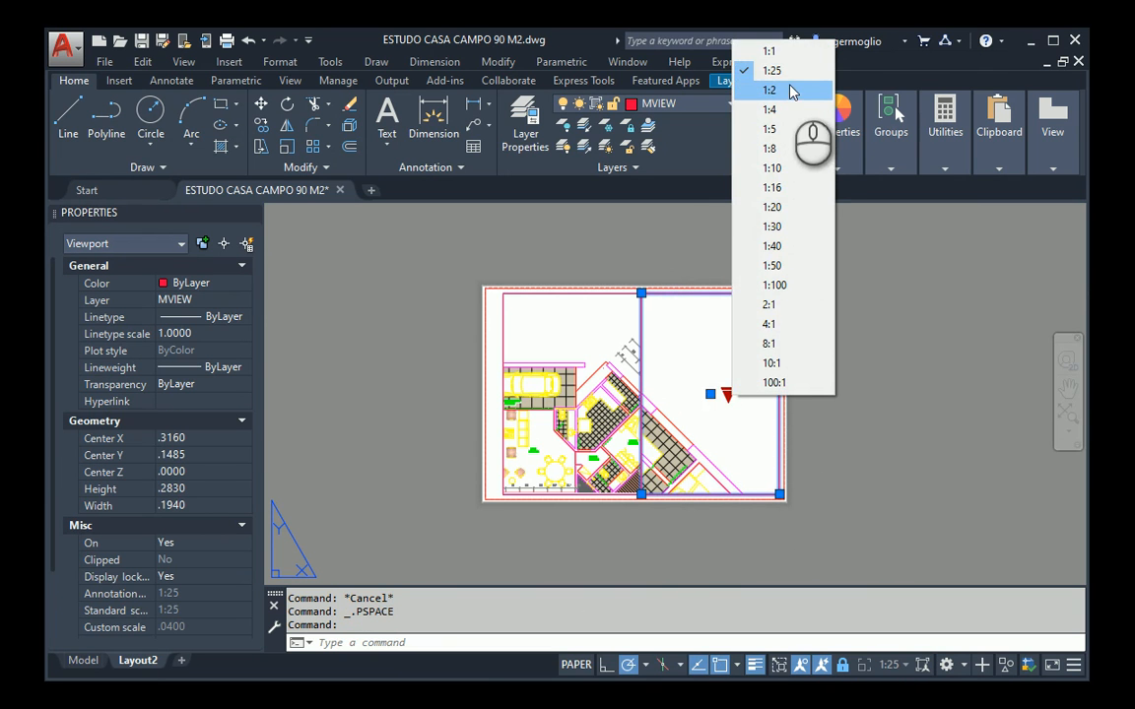
click(778, 268)
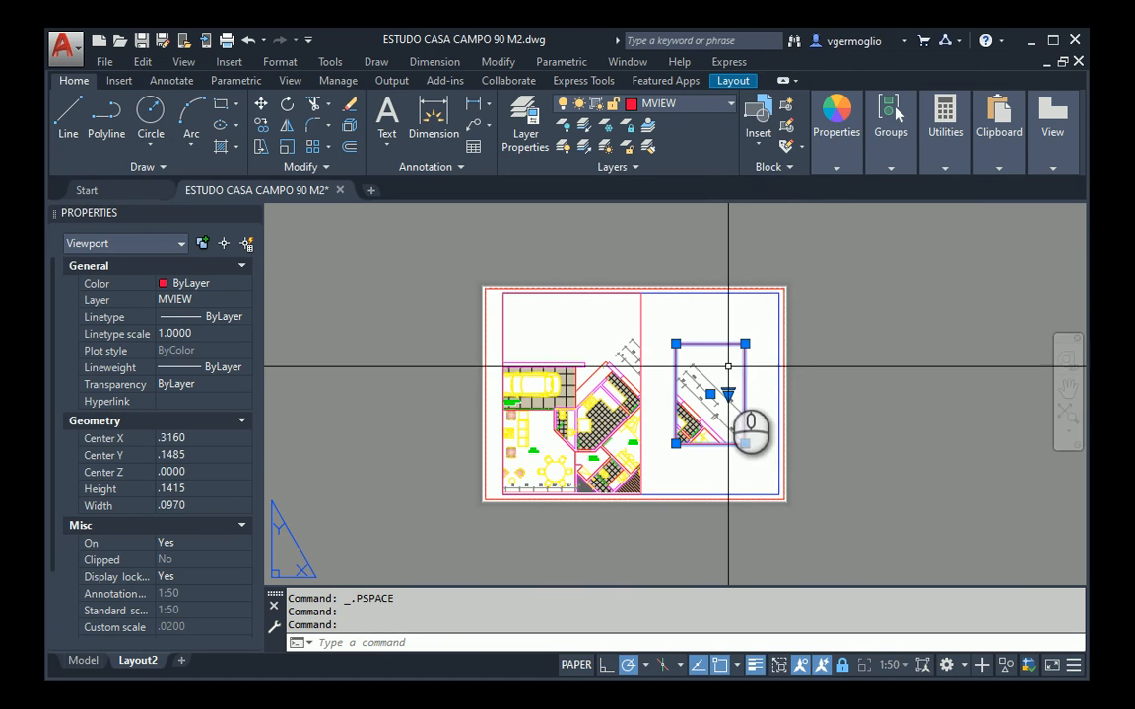
click(726, 394)
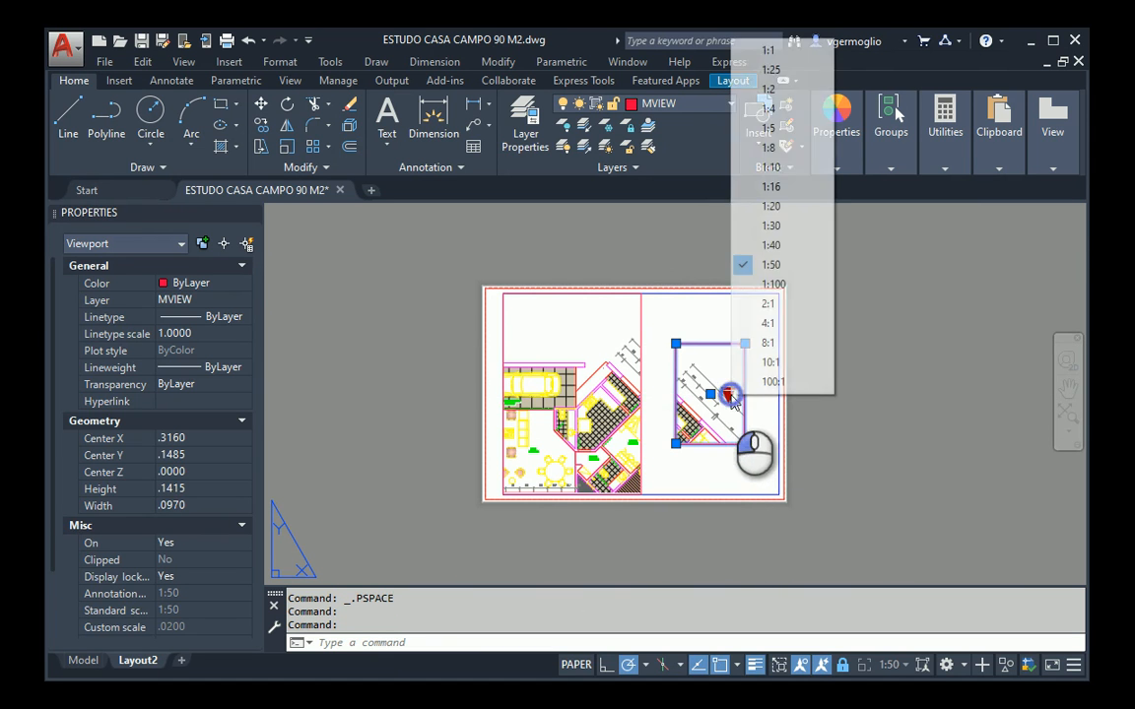
click(776, 70)
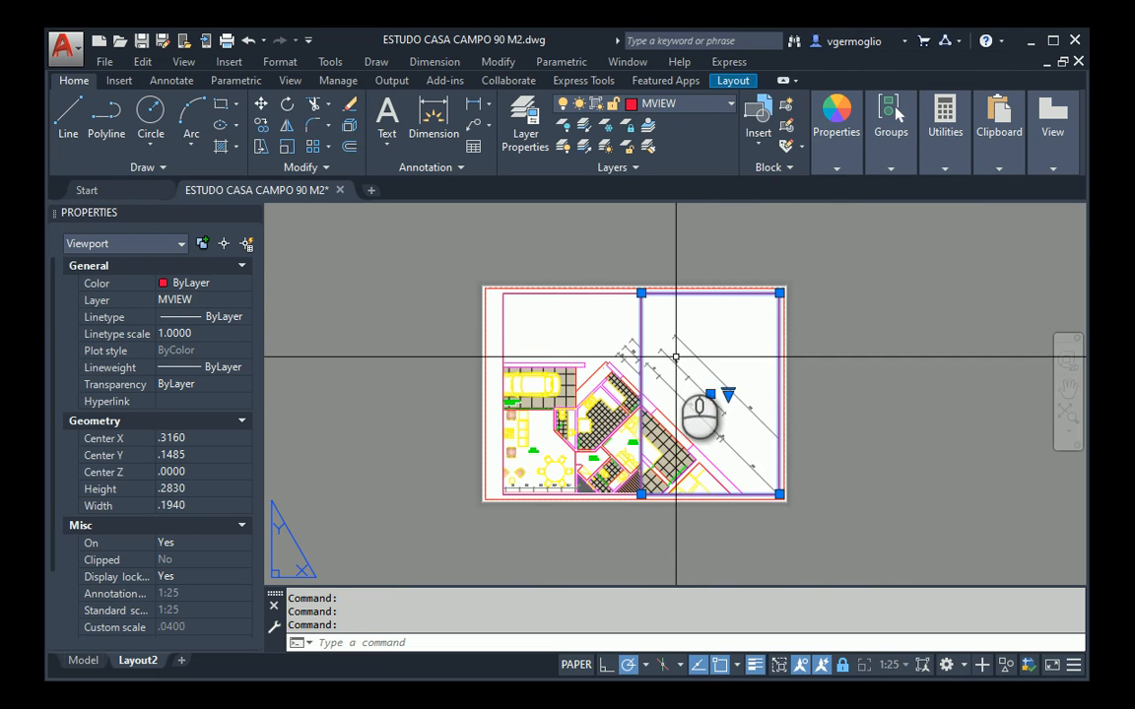
key(Escape)
scroll(674, 358, up, 6)
key(Escape)
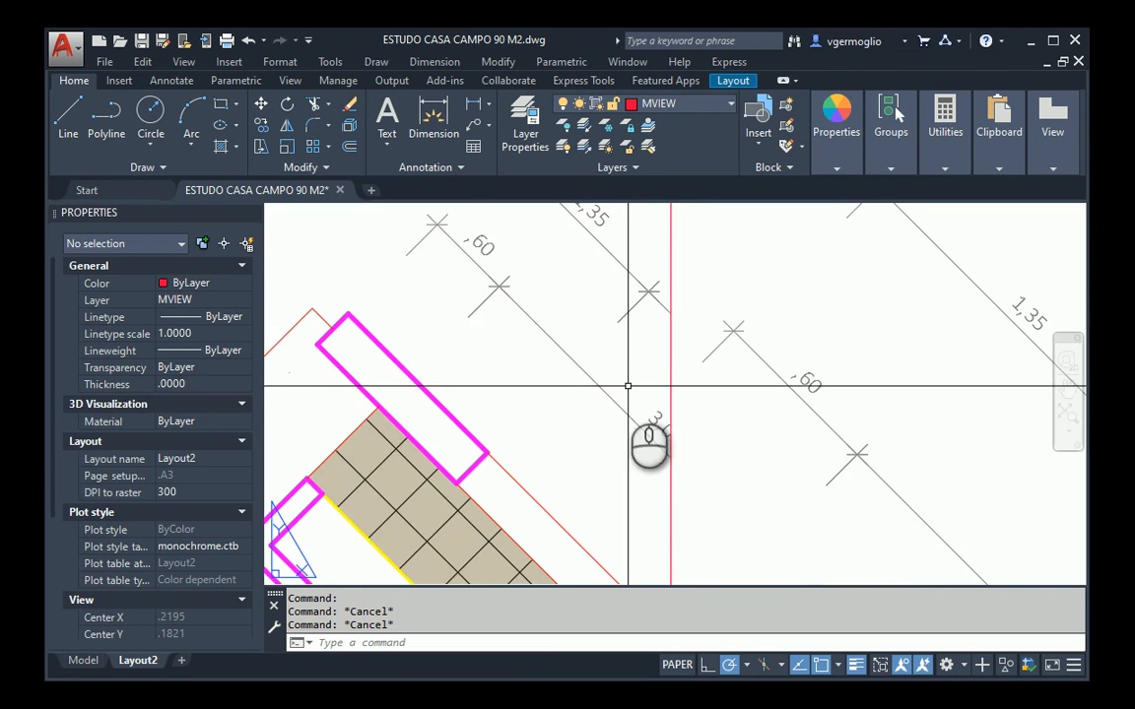
scroll(625, 387, down, 2)
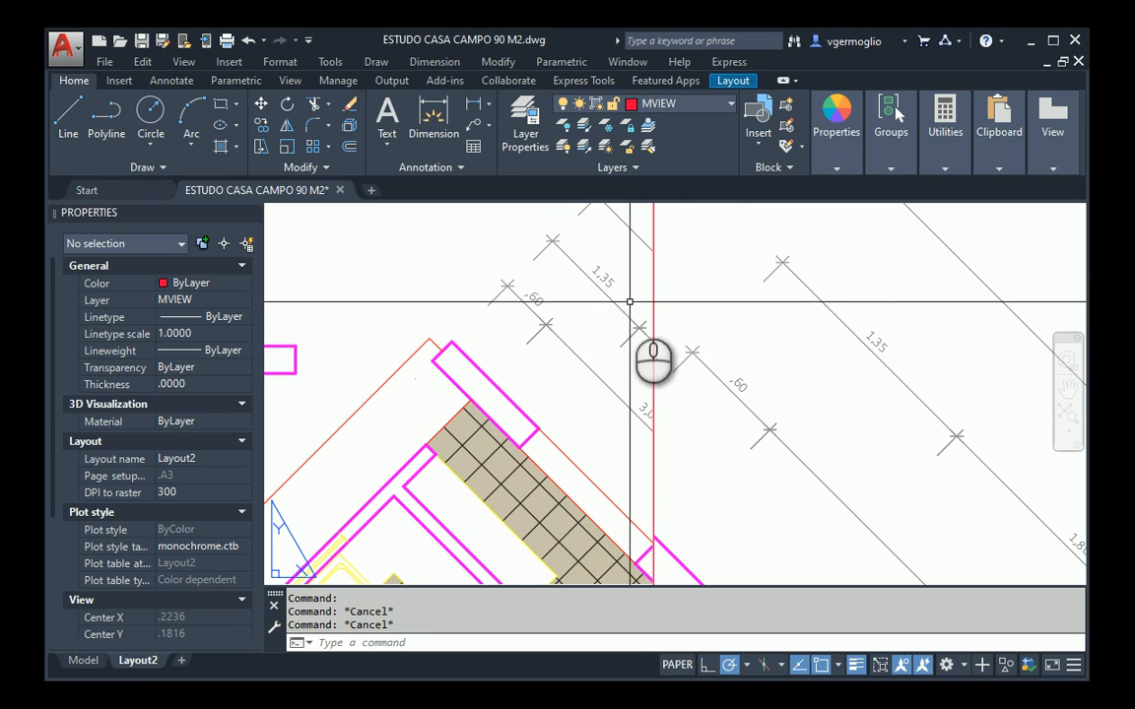
scroll(630, 303, down, 5)
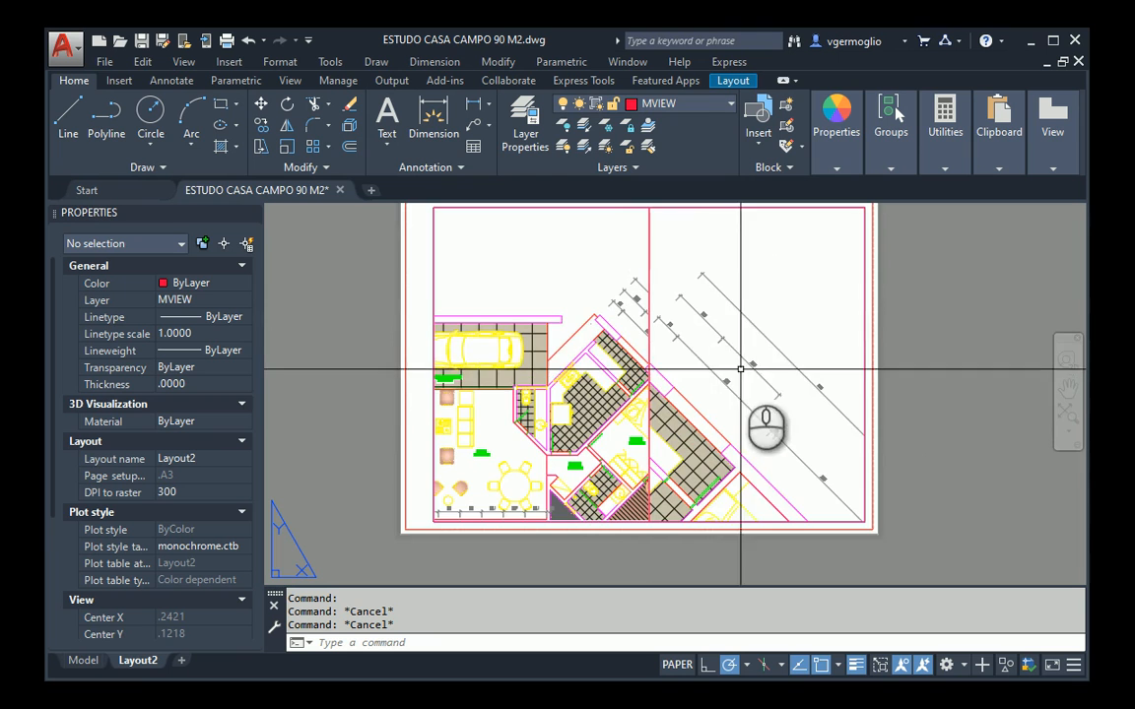
Step: Unlock the right viewport, set its scale to 1:50 and return to paper space
scroll(780, 421, down, 2)
scroll(801, 403, up, 2)
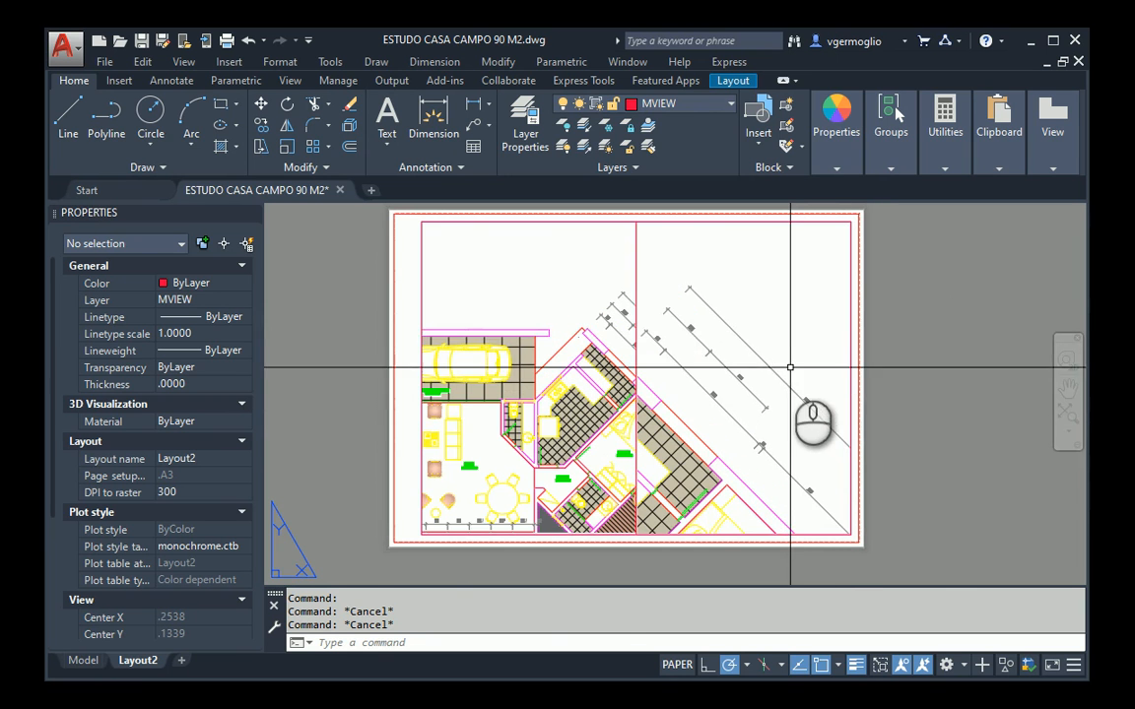
double_click(786, 321)
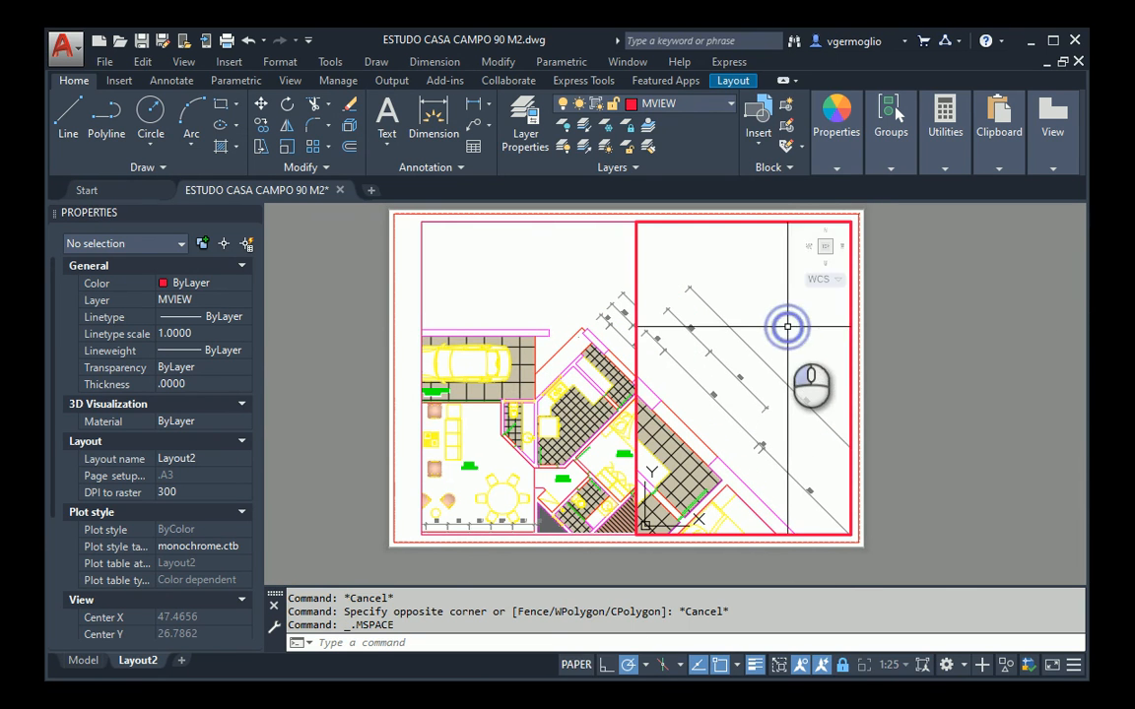
click(847, 668)
click(906, 665)
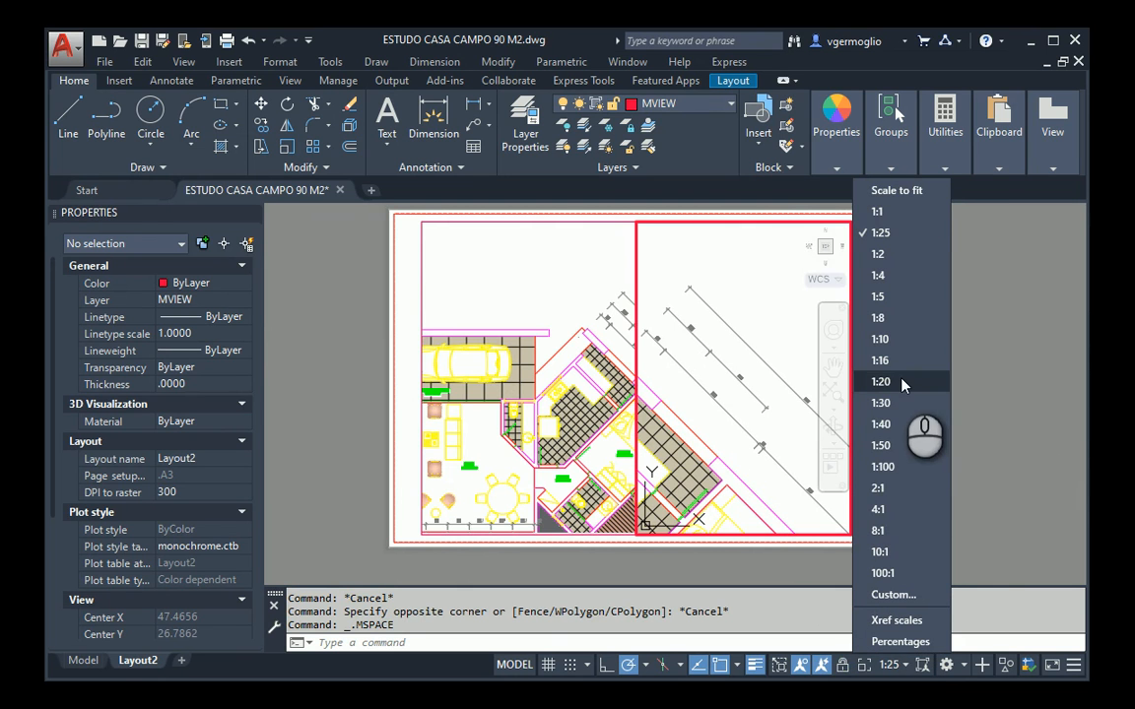
click(892, 448)
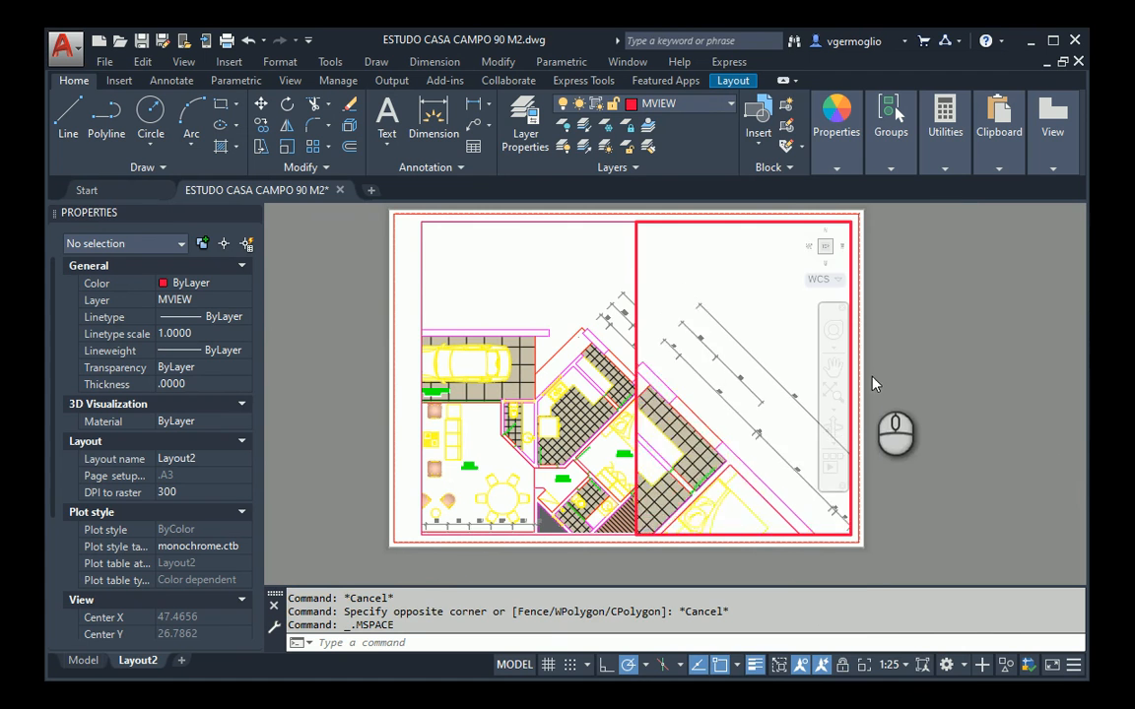
double_click(898, 328)
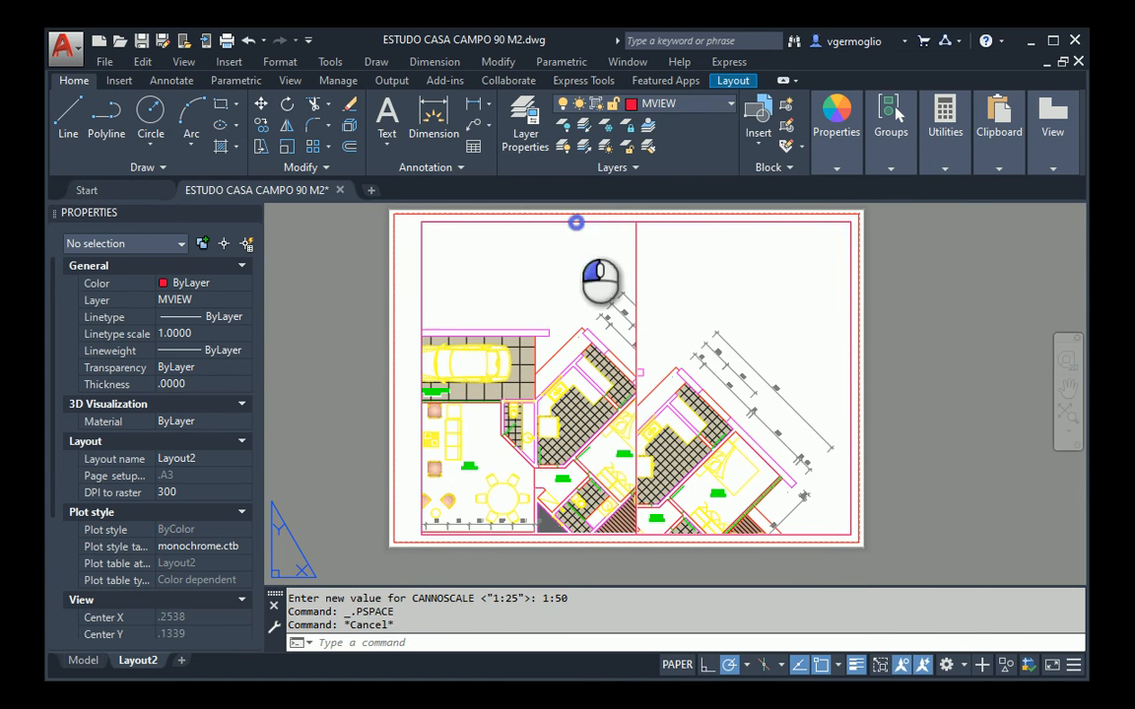
Step: Delete the left viewport and stretch the remaining viewport's upper-left corner to the sheet's inner frame corner
click(576, 223)
key(Delete)
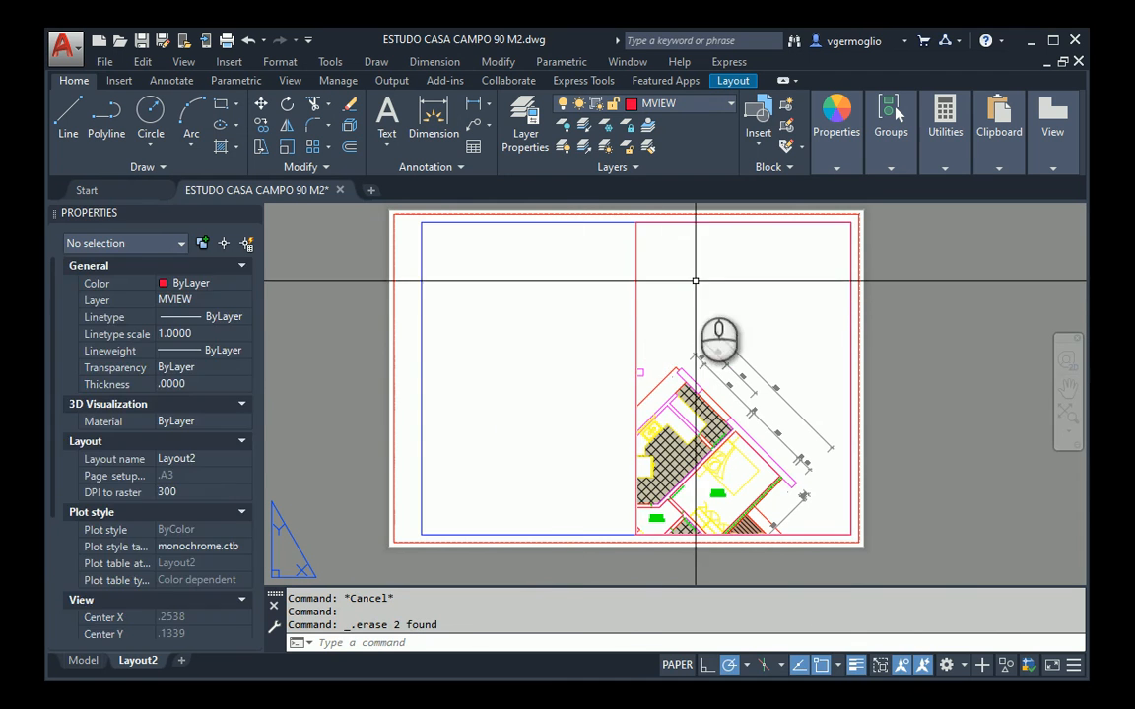
click(695, 280)
click(572, 302)
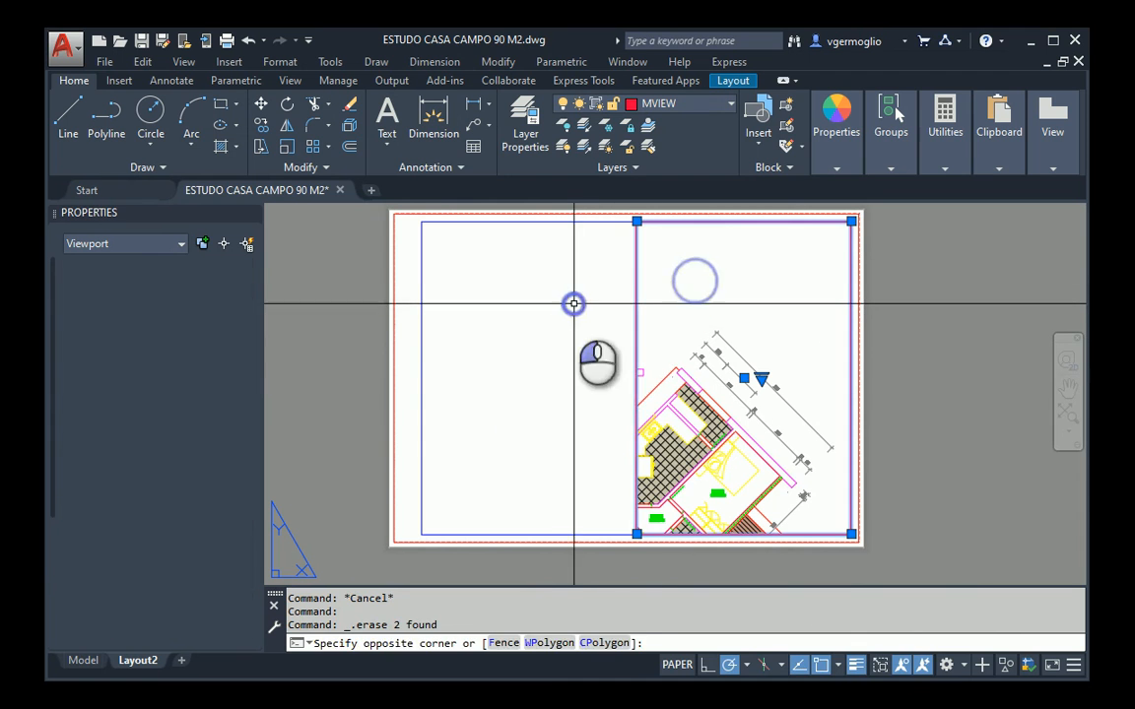
click(636, 222)
click(422, 222)
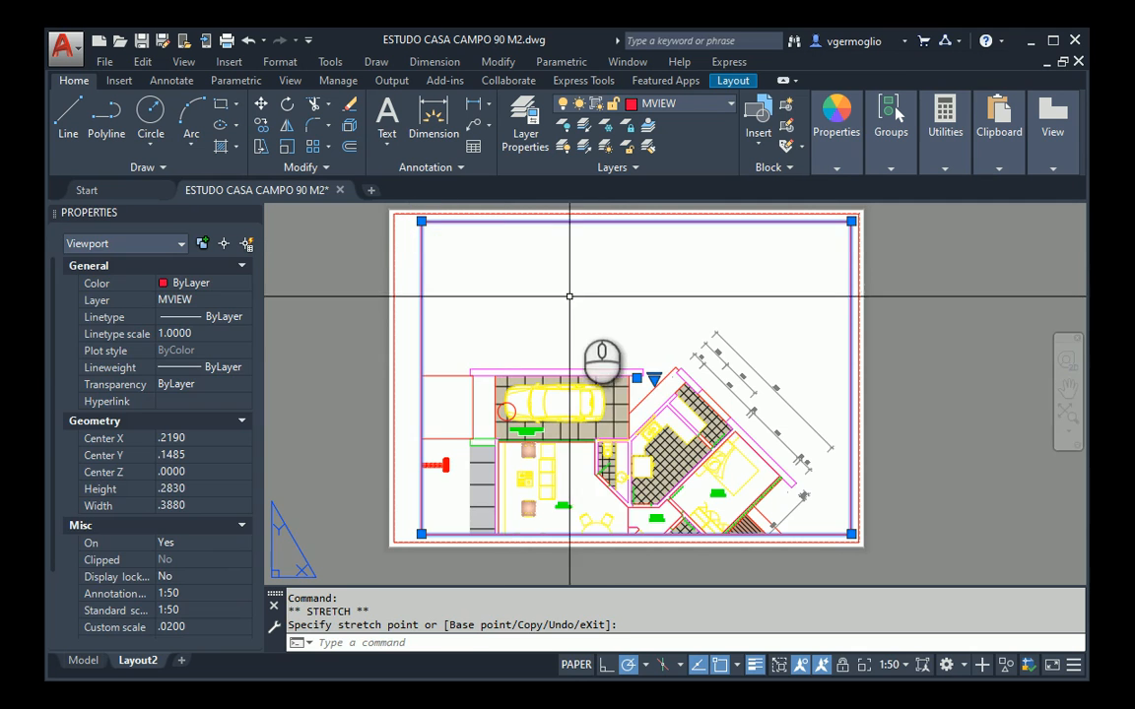
Step: Set the enlarged viewport's scale to 1:100, reposition the house plan within it and return to paper space
double_click(615, 313)
scroll(665, 404, down, 2)
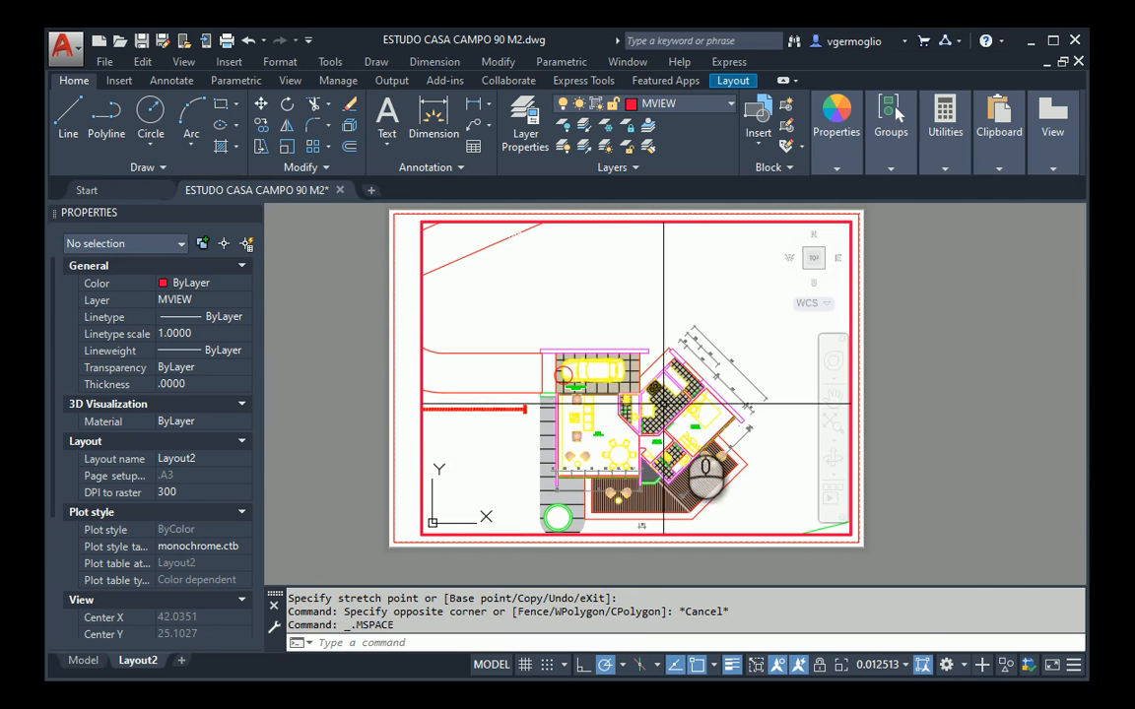
click(901, 666)
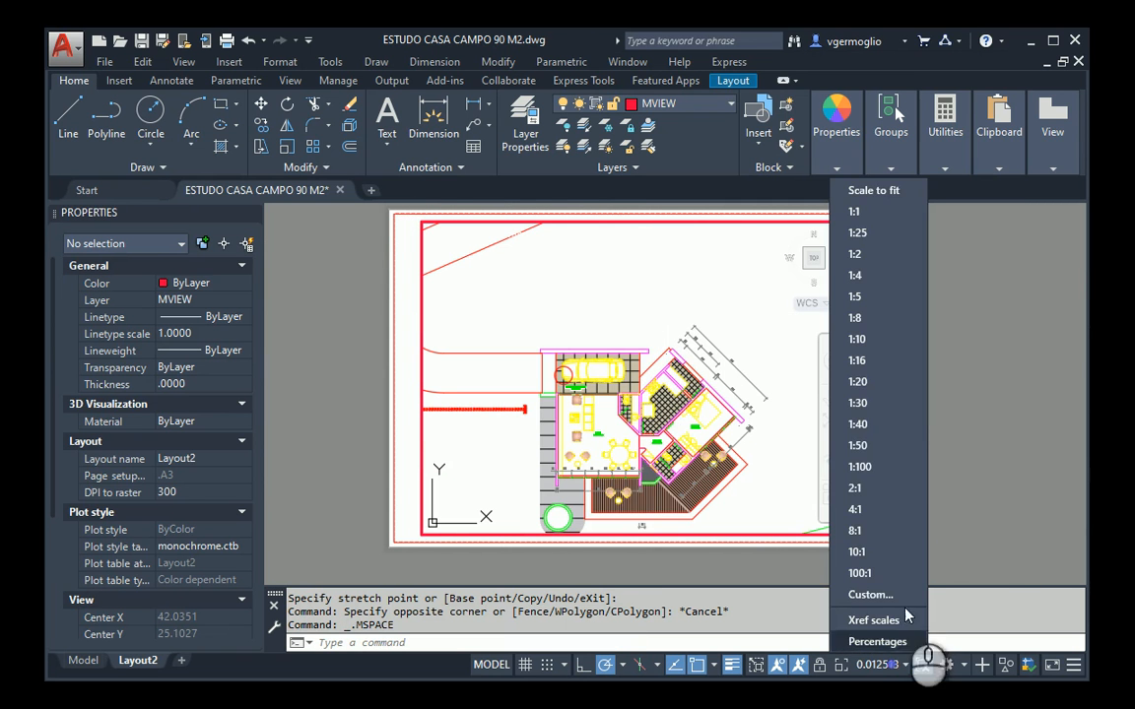
click(893, 473)
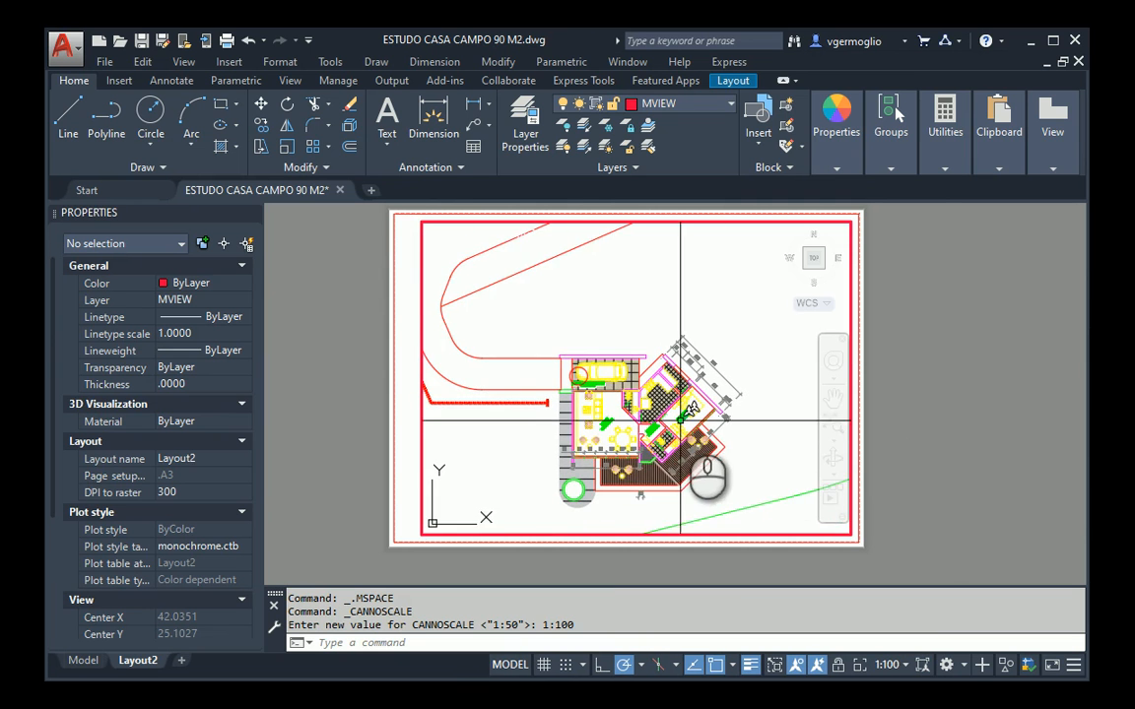
middle_drag(713, 424, 770, 392)
double_click(944, 369)
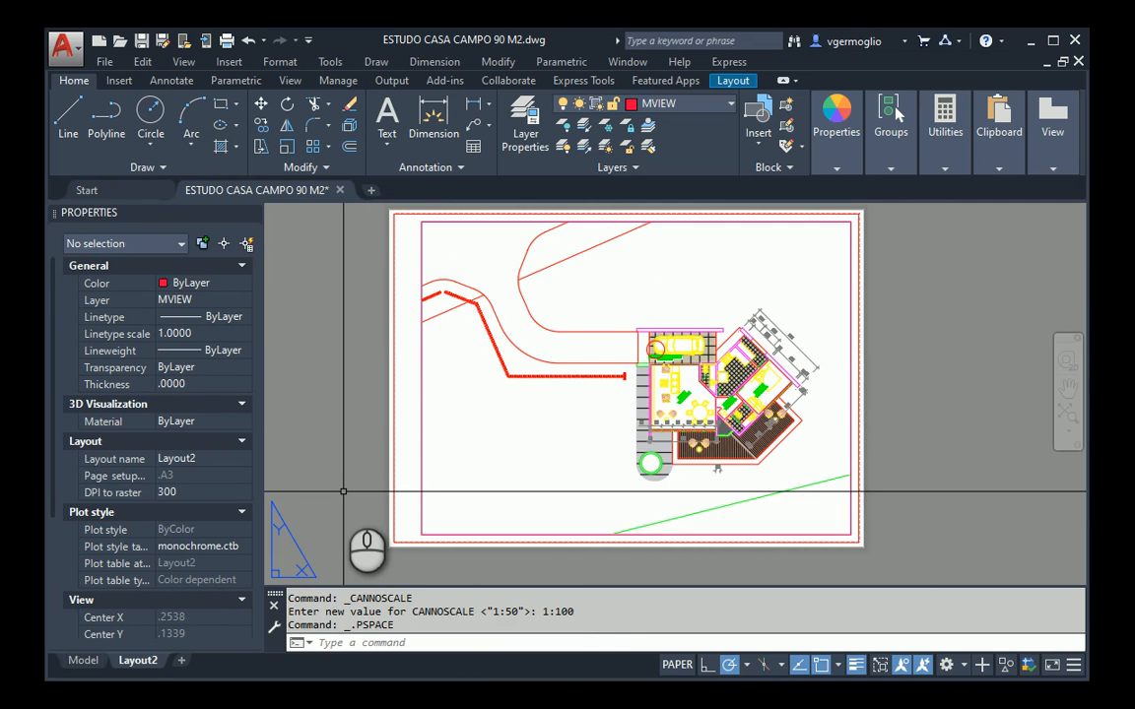
Step: Preview the plot of Layout2, examine the room texts and dimensions at 1:100, and exit the preview
text(pre)
key(Return)
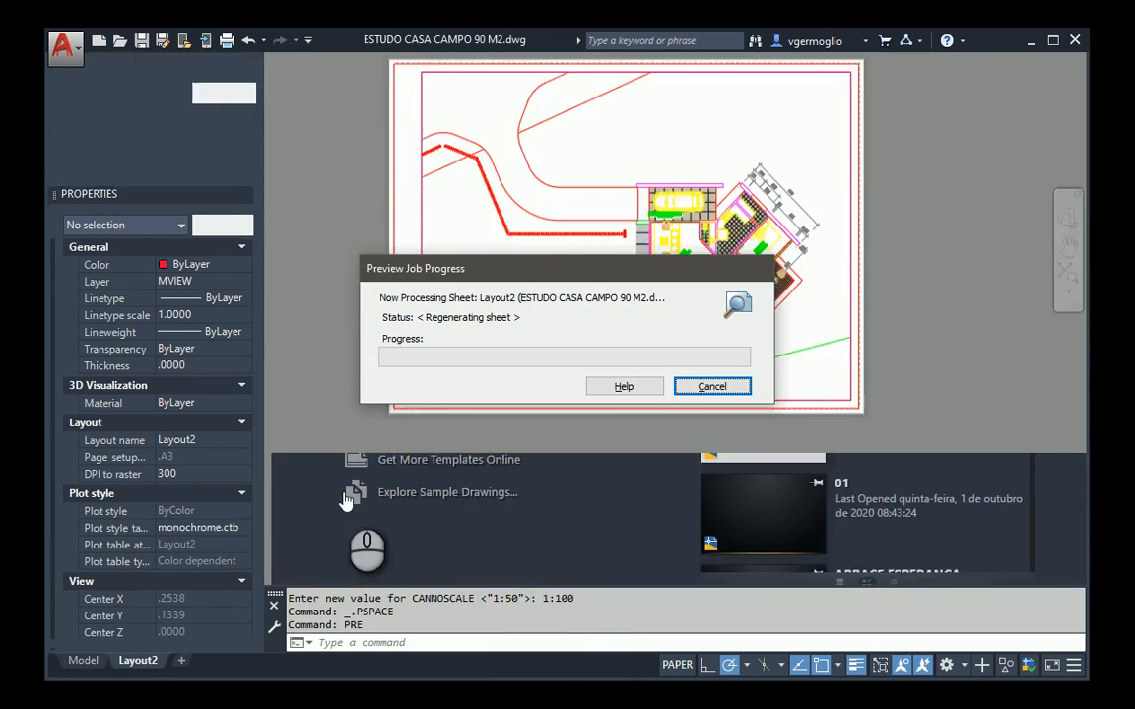
scroll(711, 451, up, 5)
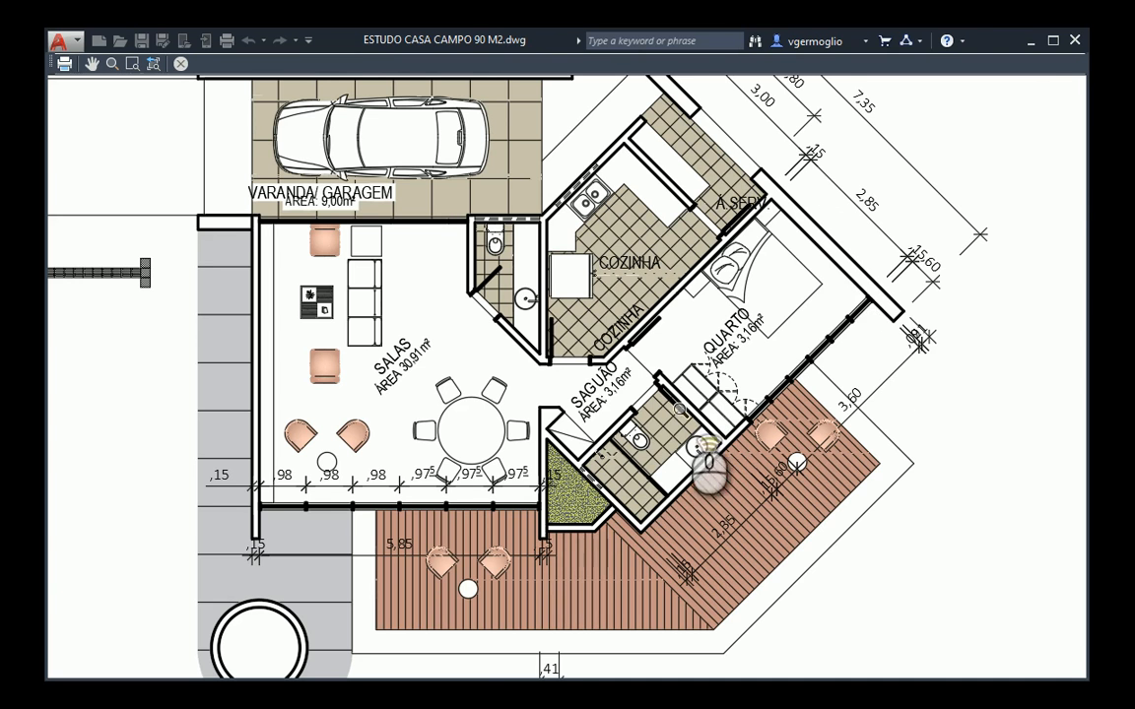
scroll(678, 409, up, 5)
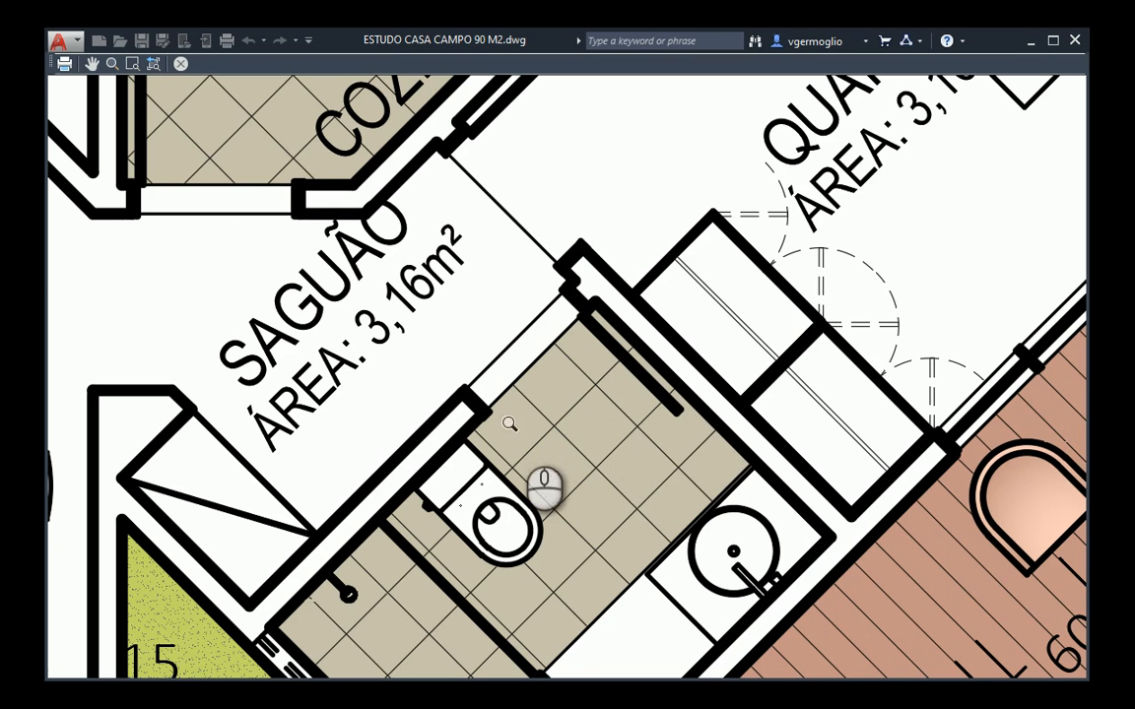
scroll(624, 425, down, 5)
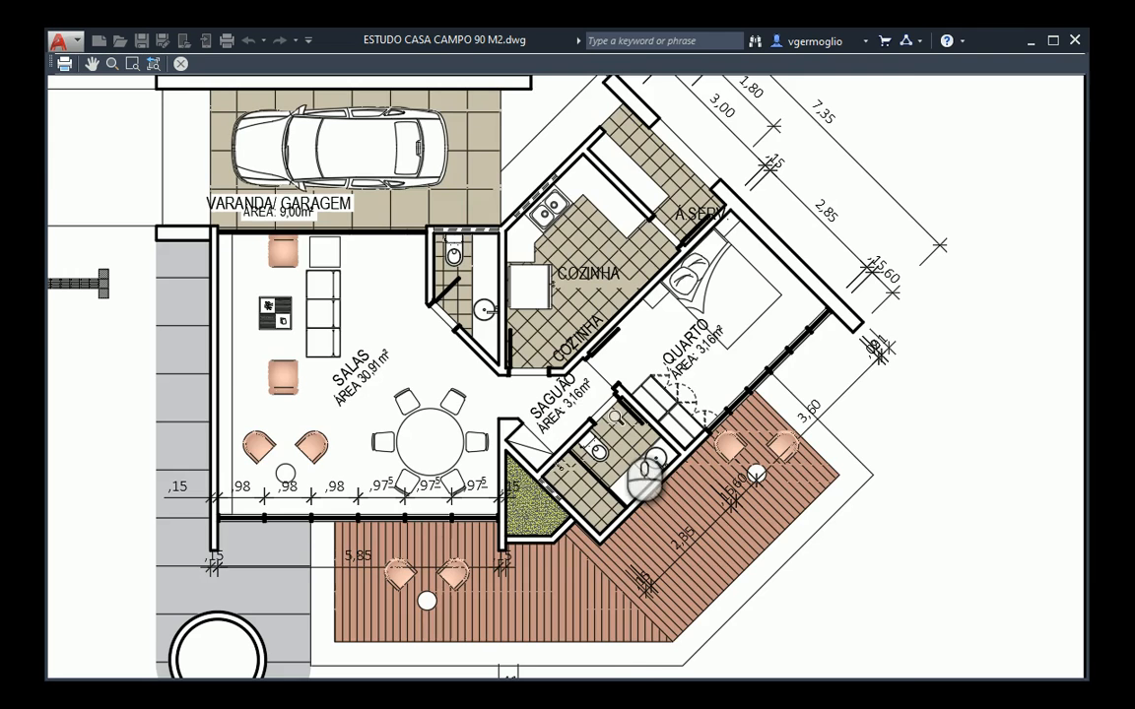
scroll(644, 480, down, 3)
scroll(592, 463, down, 5)
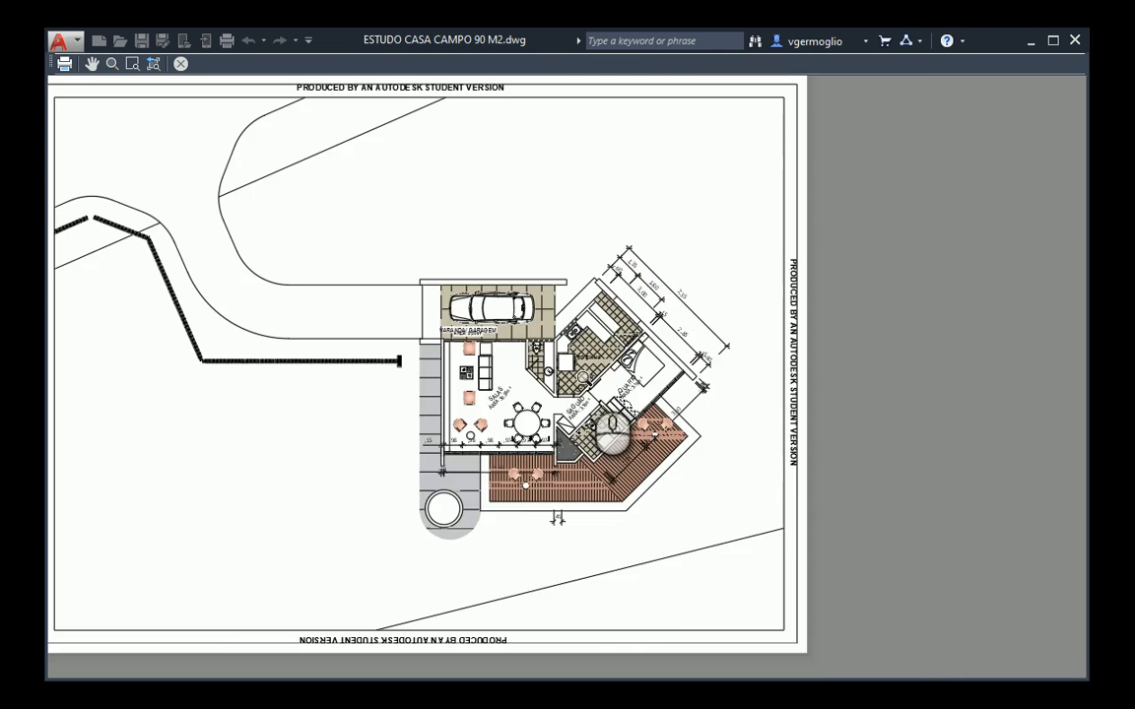
scroll(421, 357, up, 3)
right_click(424, 373)
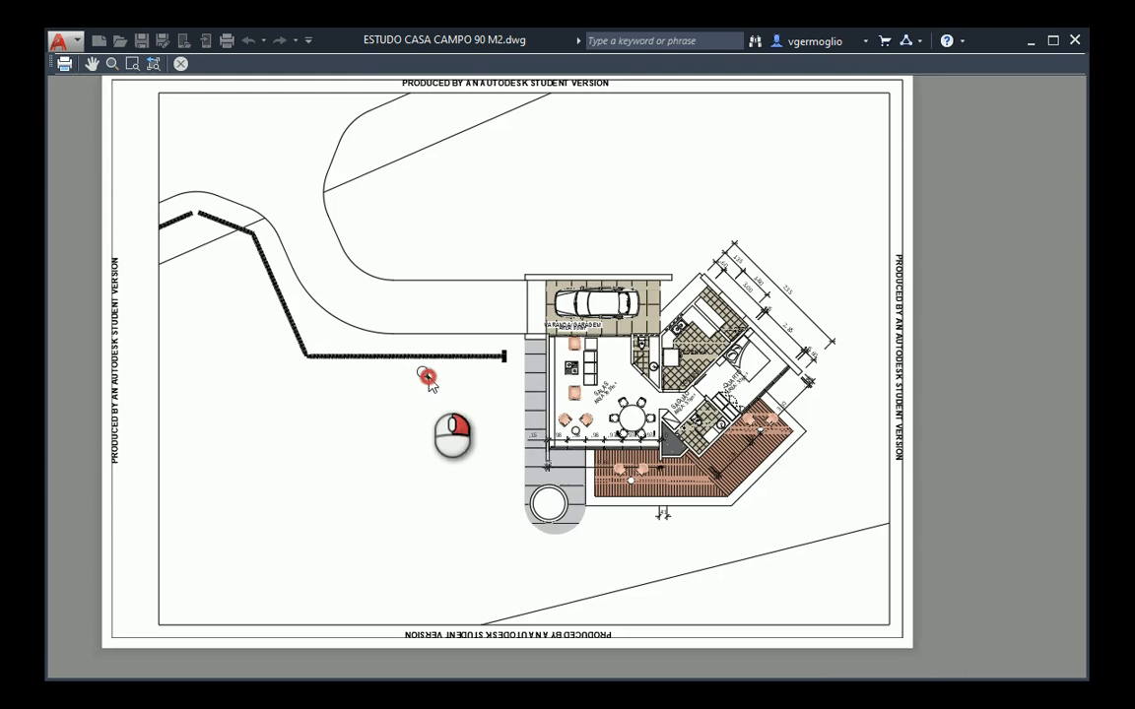
click(492, 390)
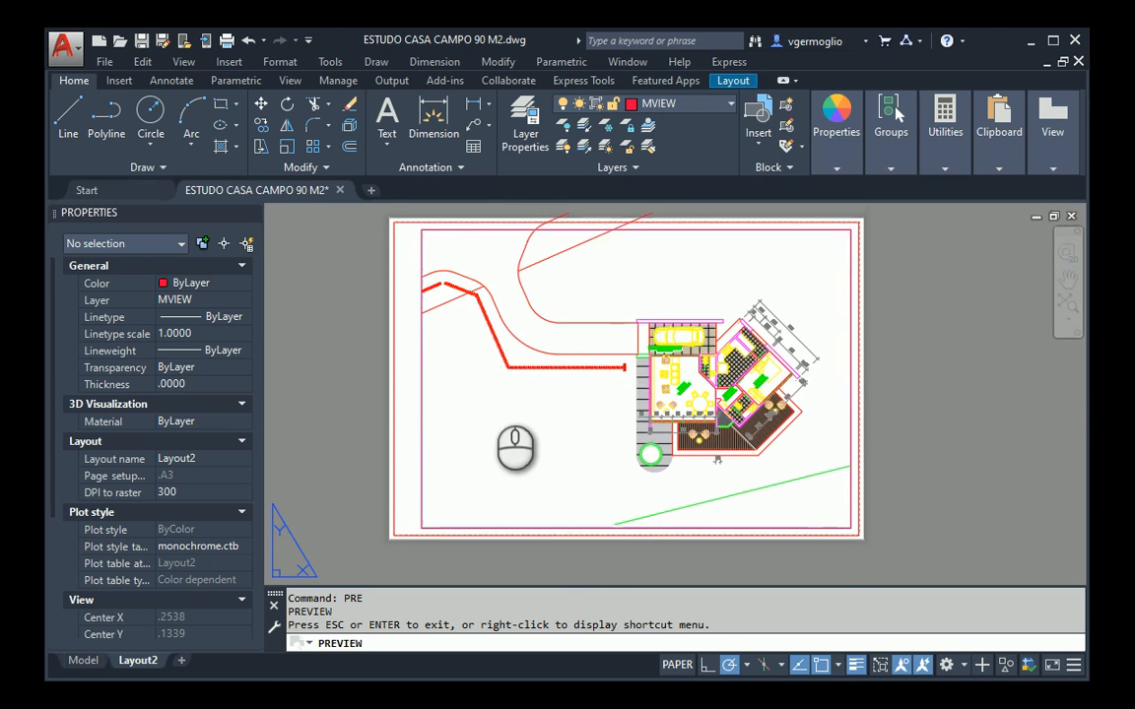